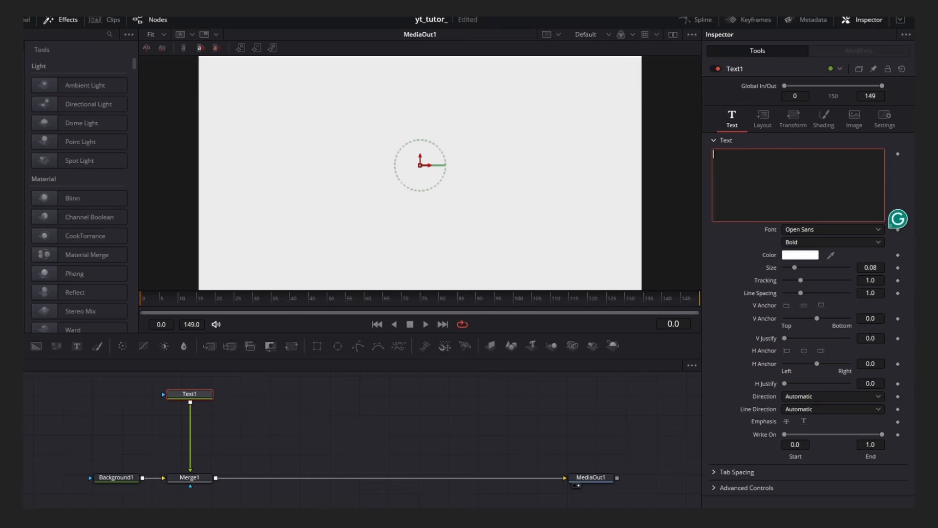
Enter Create Anything as the text and set its font to SF Pro Display, Medium.
text(Create Anything)
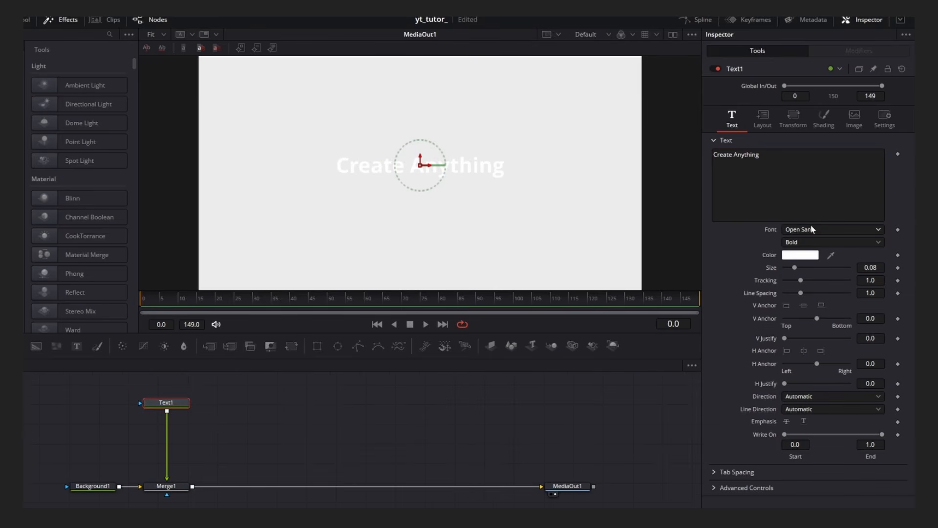
click(831, 229)
scroll(836, 347, down, 10)
scroll(836, 348, down, 3)
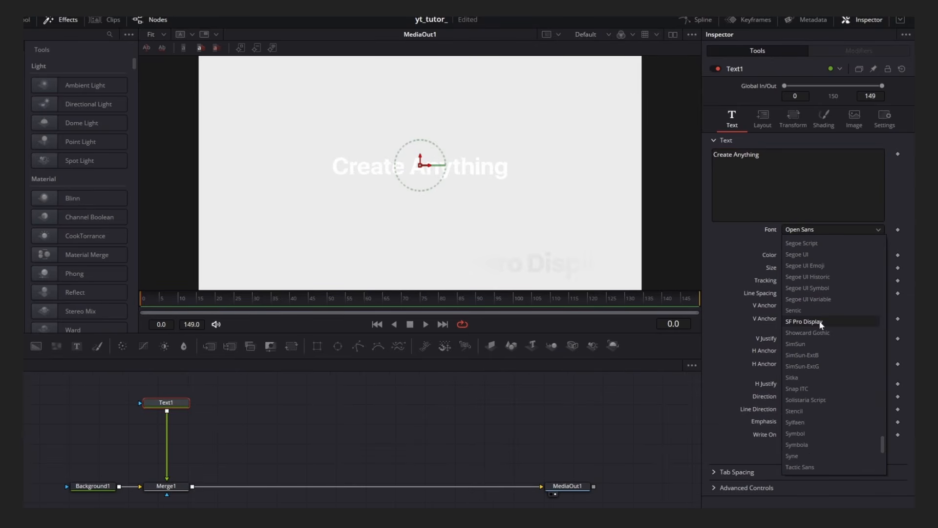
click(813, 321)
click(806, 242)
click(804, 265)
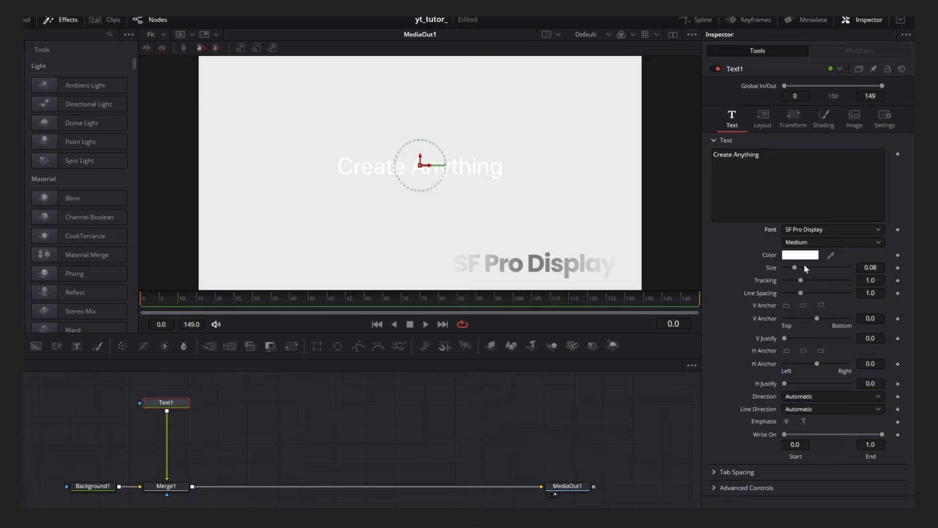
Switch the text's shading fill type to Gradient.
click(824, 122)
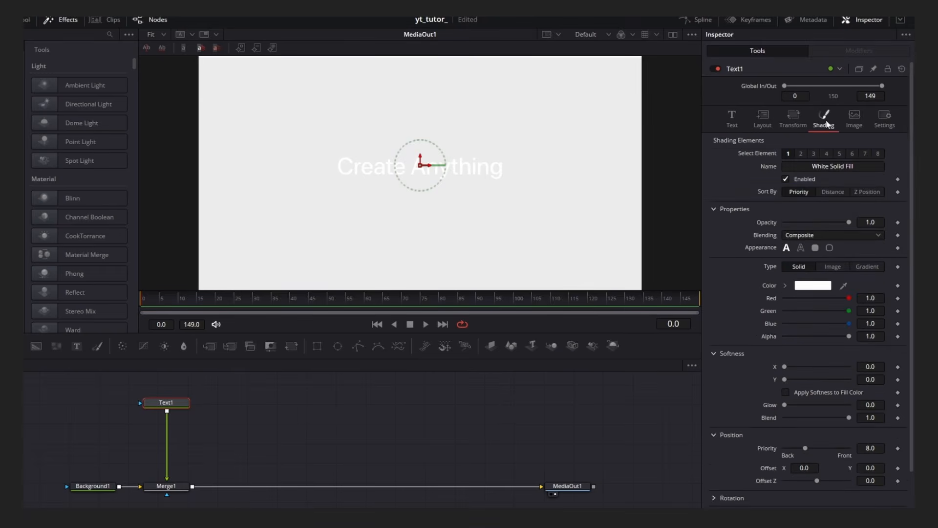
click(868, 270)
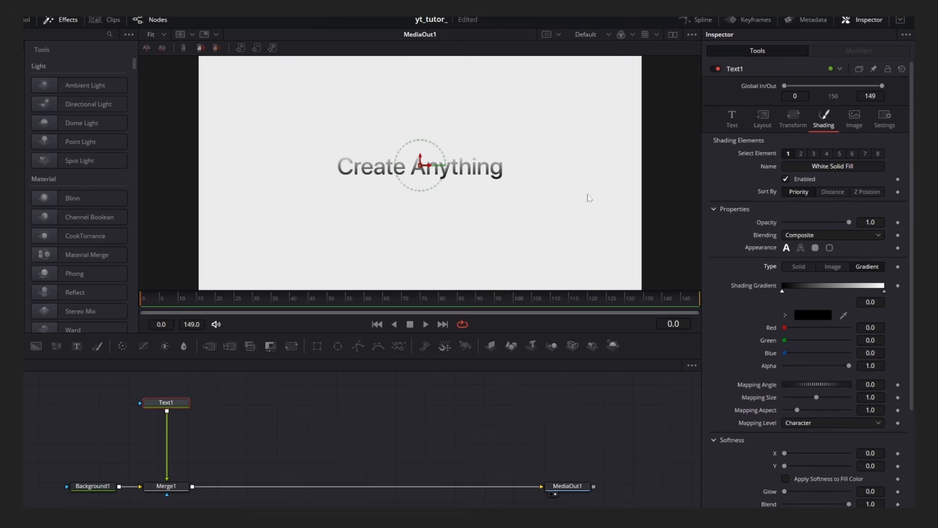
drag(572, 333, 572, 341)
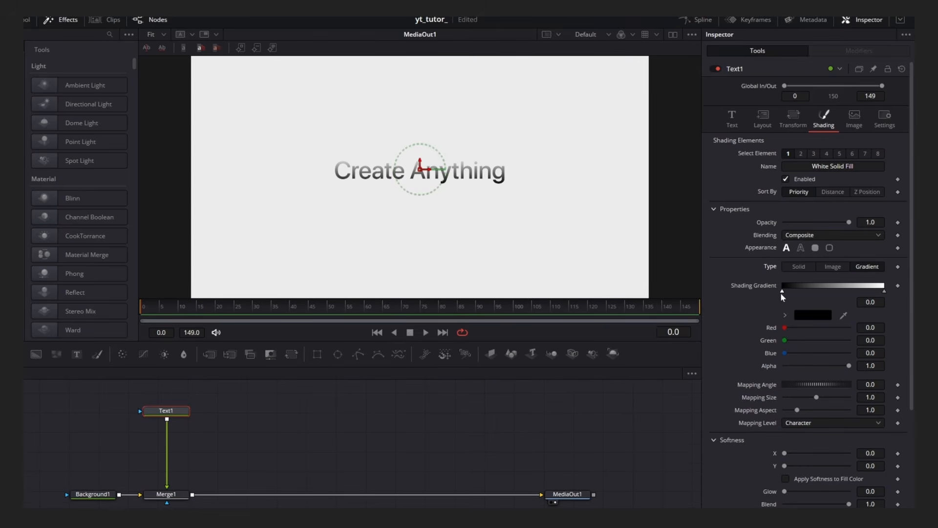
Color the gradient's first stop purple #a200ff and slide that stop to about 0.27.
click(781, 292)
click(812, 315)
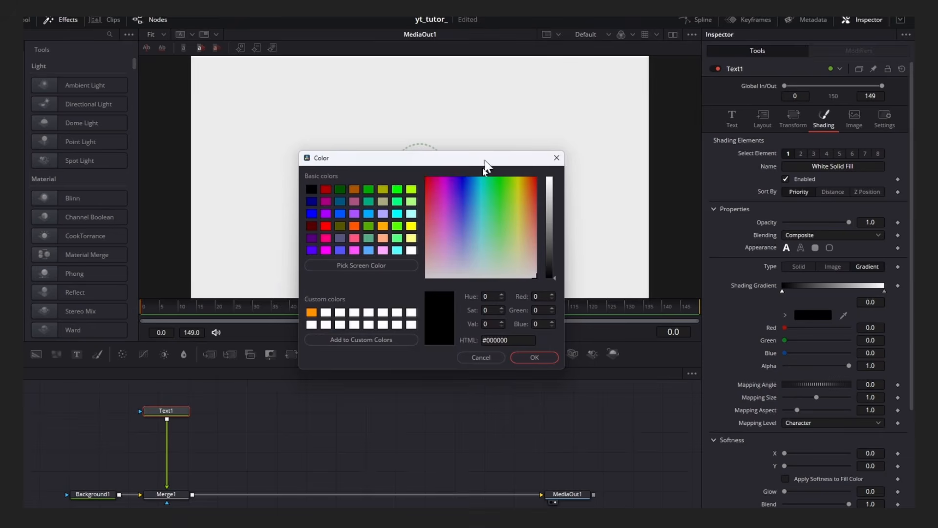
drag(485, 164, 424, 307)
click(522, 312)
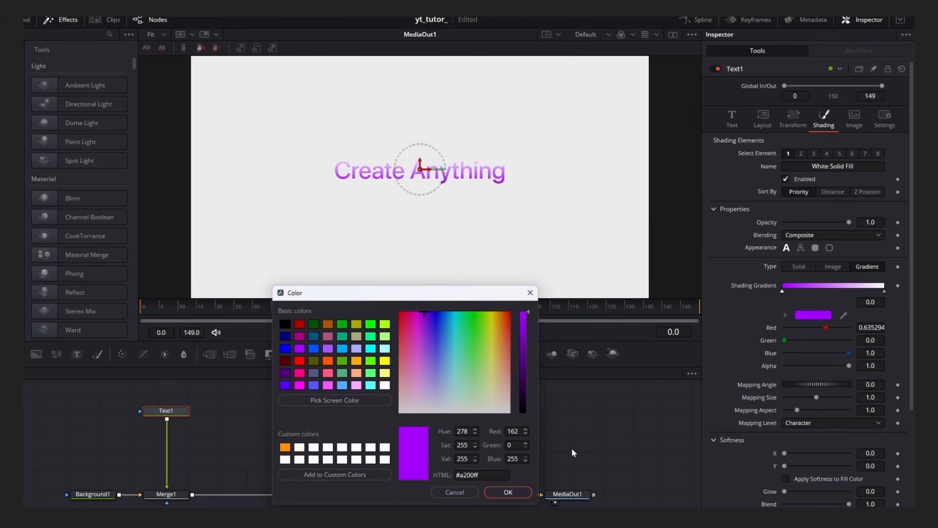
click(509, 492)
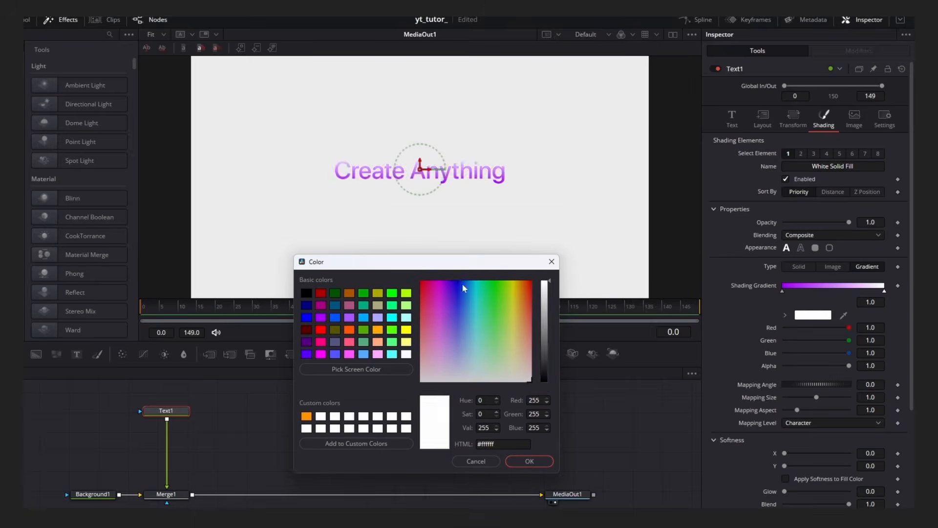
drag(464, 288, 461, 278)
click(529, 461)
drag(782, 291, 804, 293)
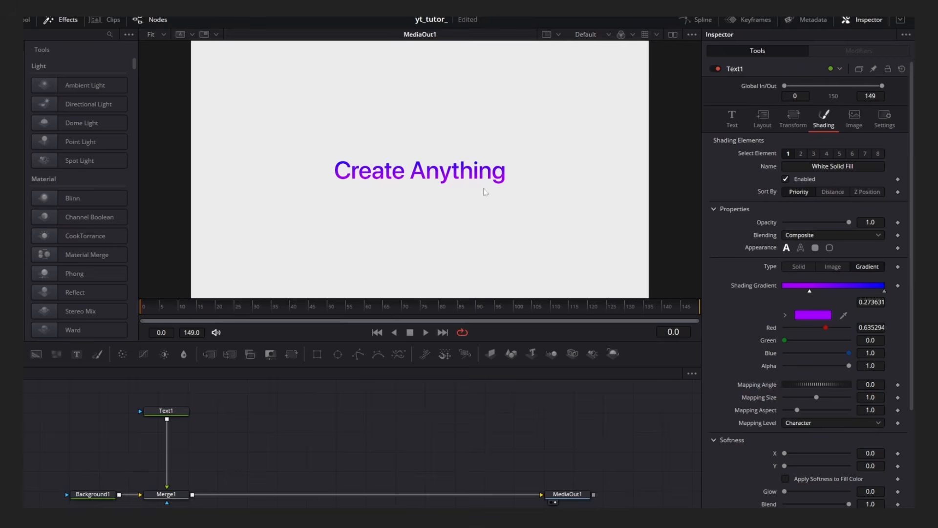
Add a Character Level Styling modifier to the text and open it among the modifiers.
click(729, 127)
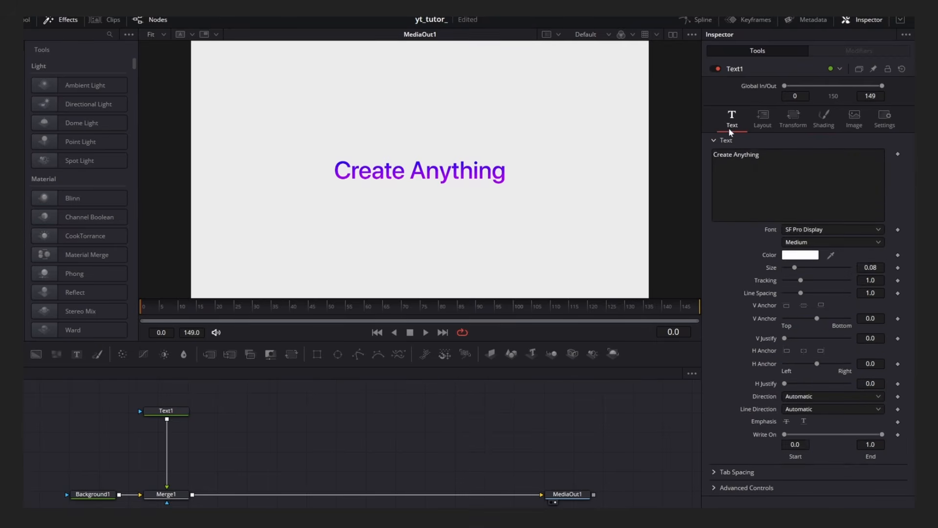
right_click(744, 189)
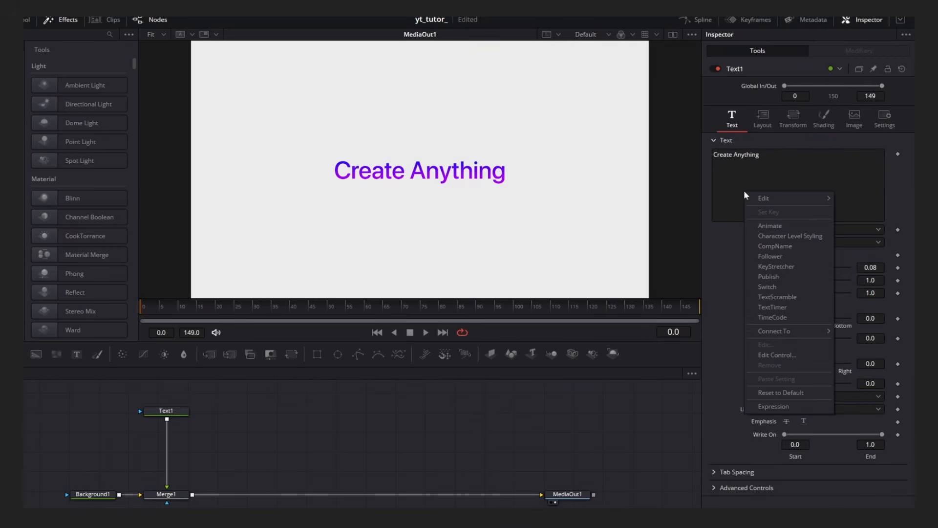
click(790, 235)
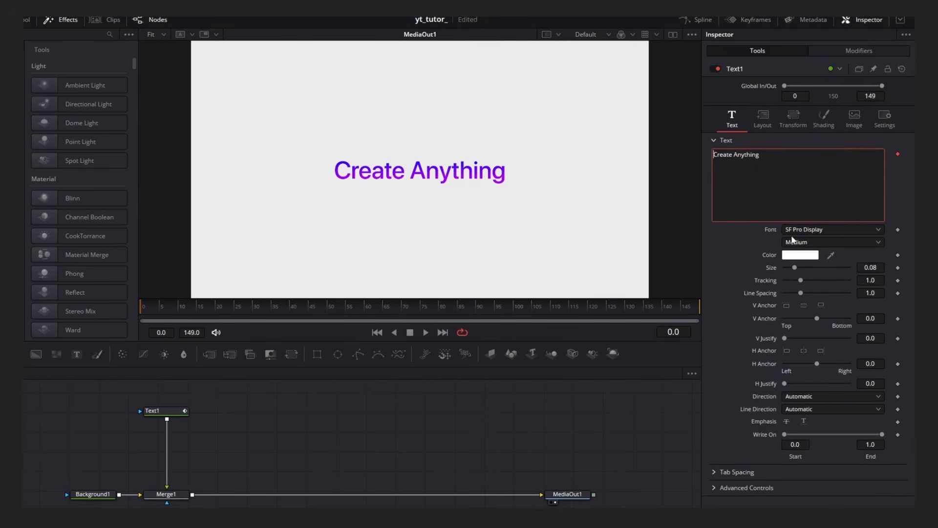
click(855, 50)
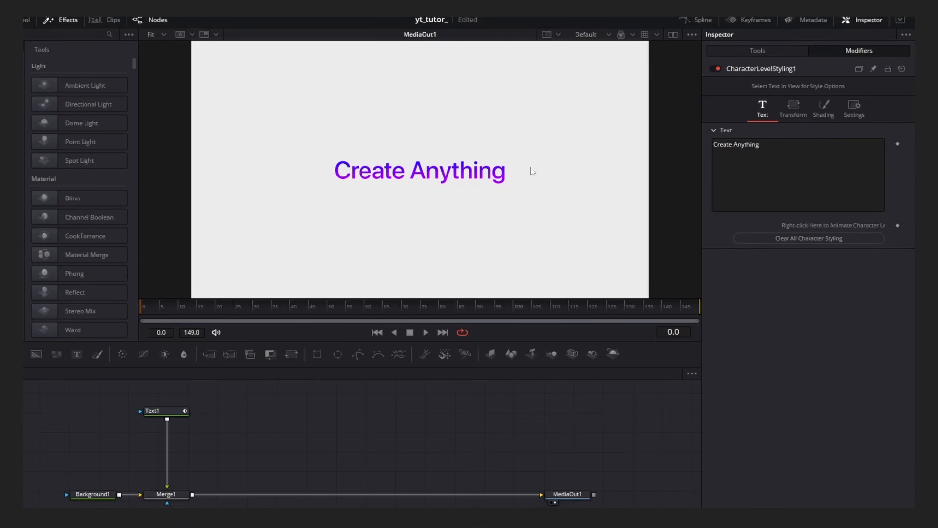
Select the word Anything in the viewer for character styling.
drag(531, 169, 398, 188)
click(176, 412)
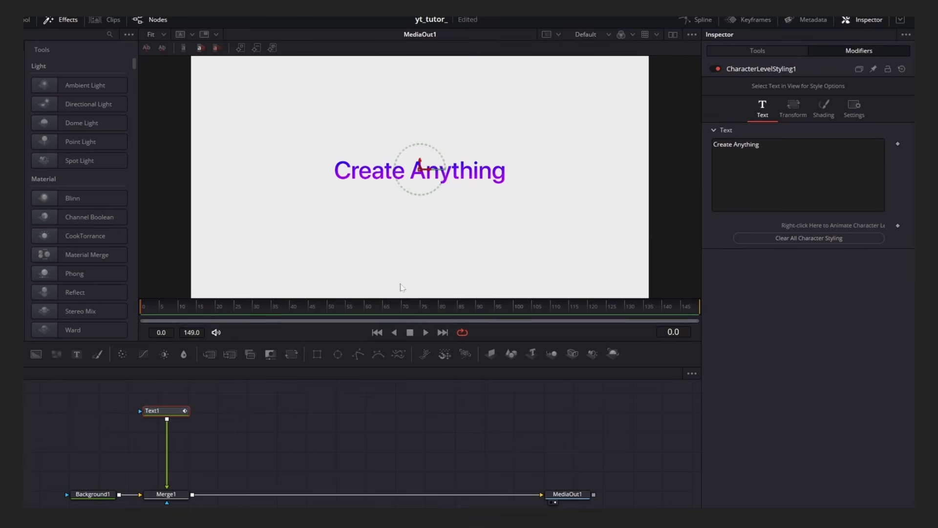
drag(531, 168, 421, 199)
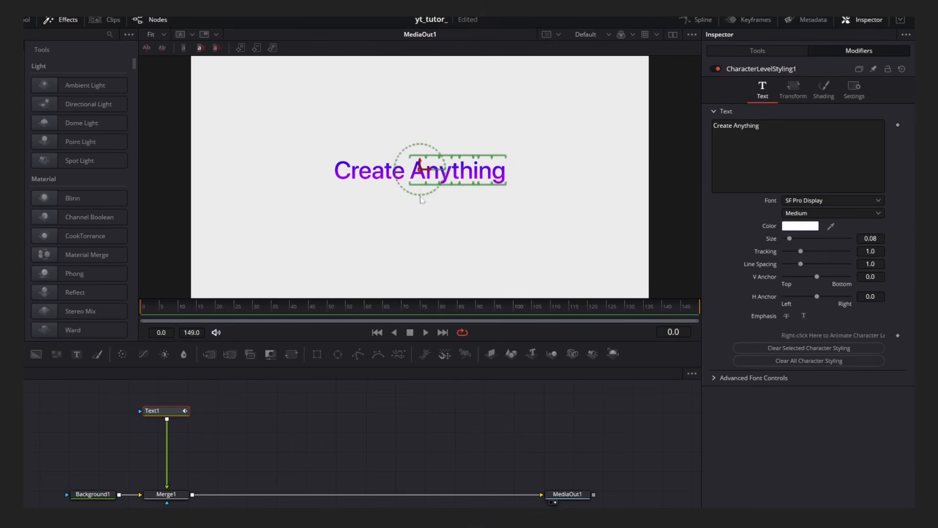
Give the selected word a solid dark gray fill of #535353.
click(824, 93)
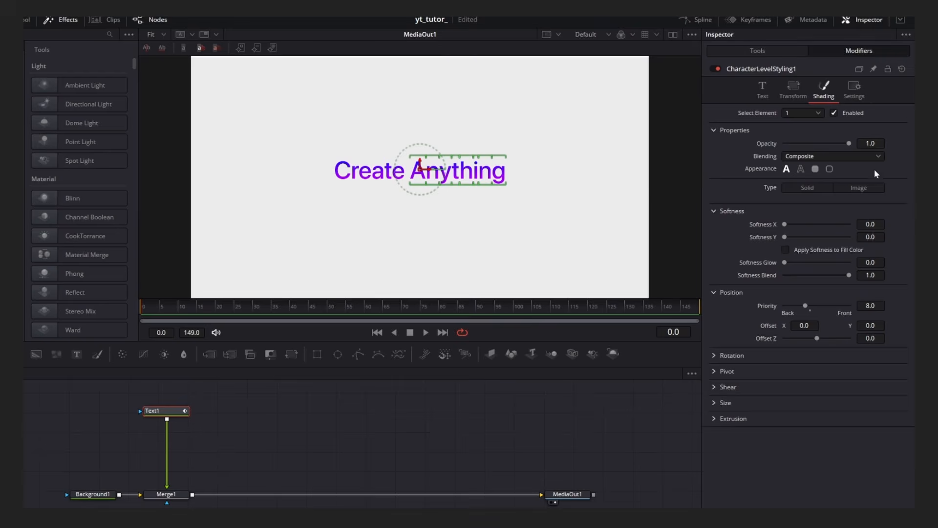
click(811, 191)
click(812, 206)
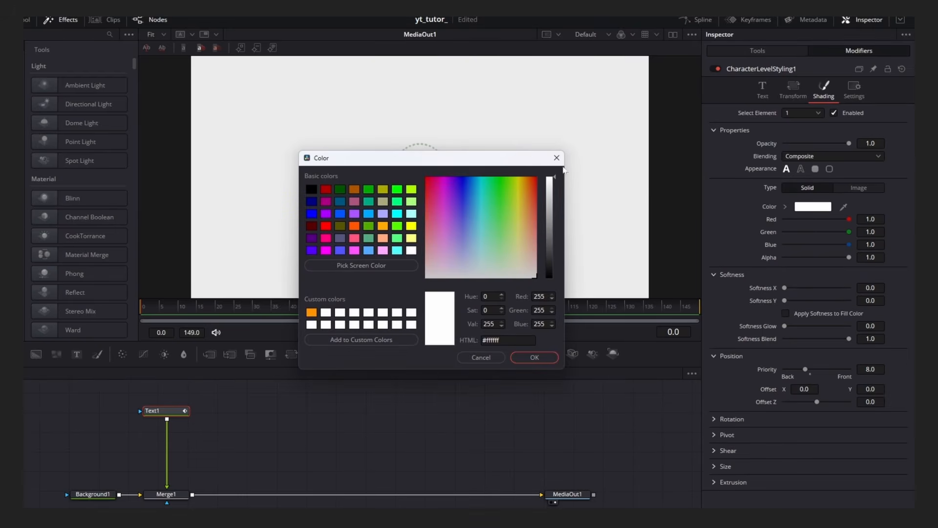
drag(531, 157, 548, 230)
drag(563, 318, 568, 315)
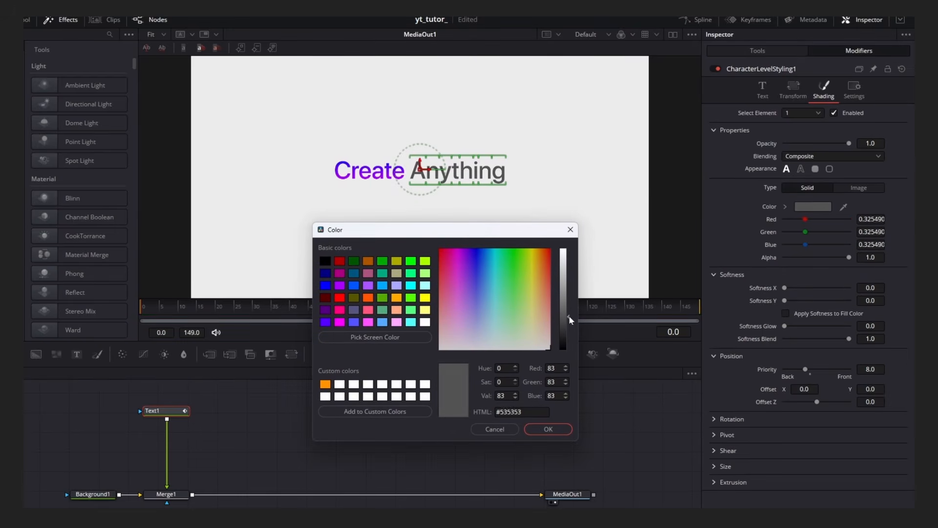
click(556, 425)
click(541, 415)
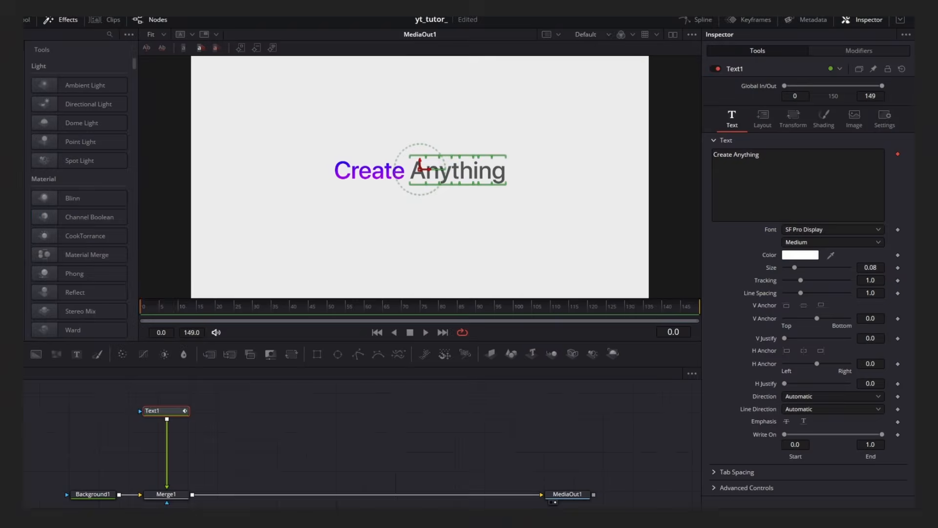
Add a Follower modifier to the styled text.
click(846, 54)
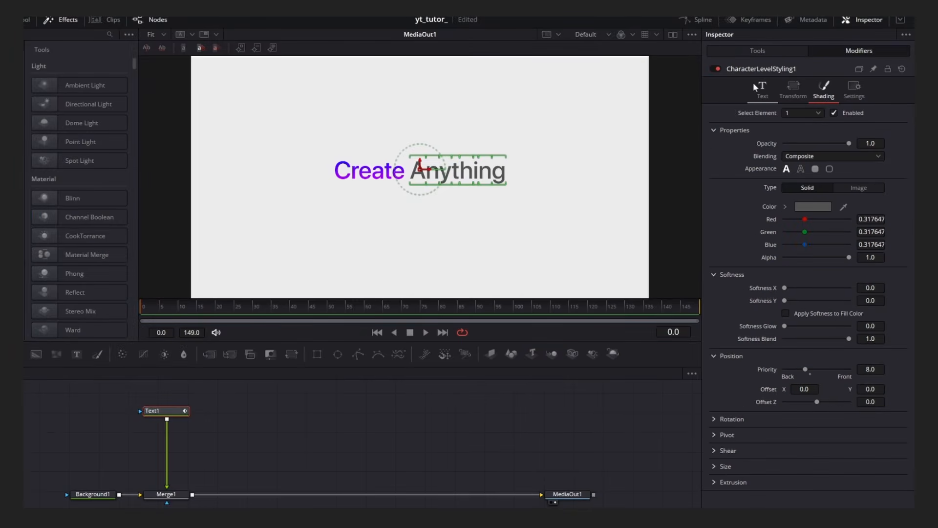
click(767, 95)
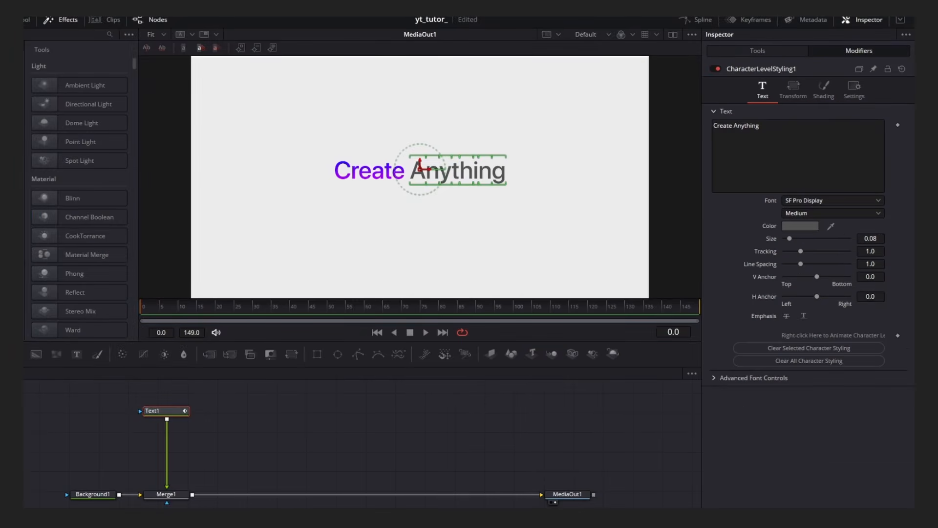
right_click(763, 147)
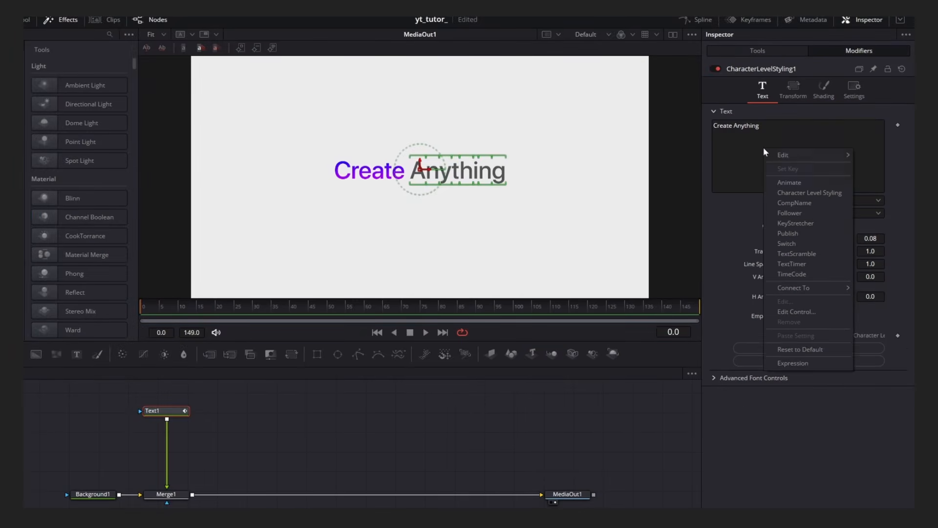
click(806, 213)
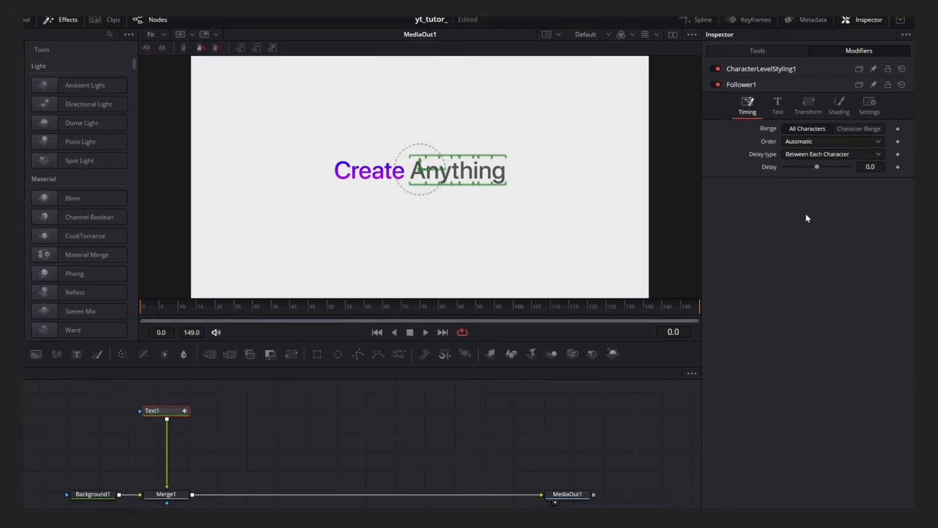
Set the Follower's transform mode to Words and animate its offset.
click(811, 114)
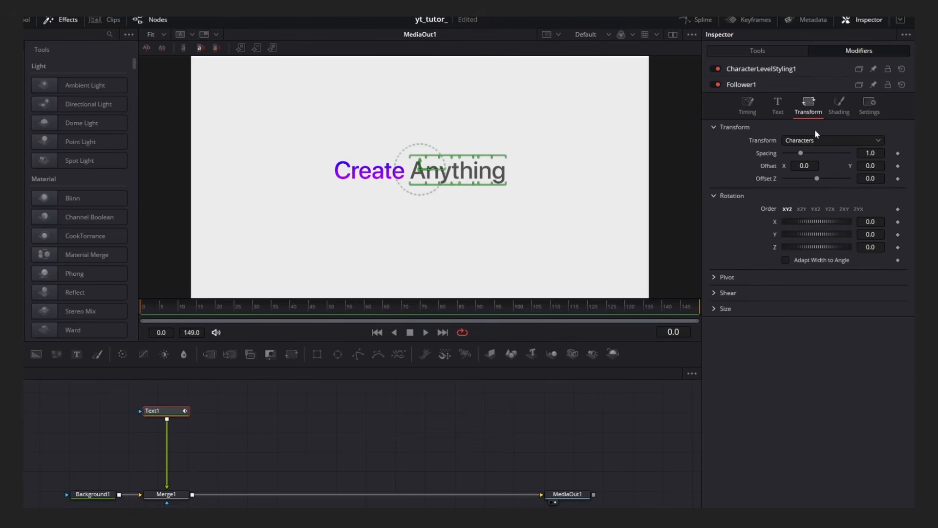
click(821, 142)
click(812, 154)
click(898, 166)
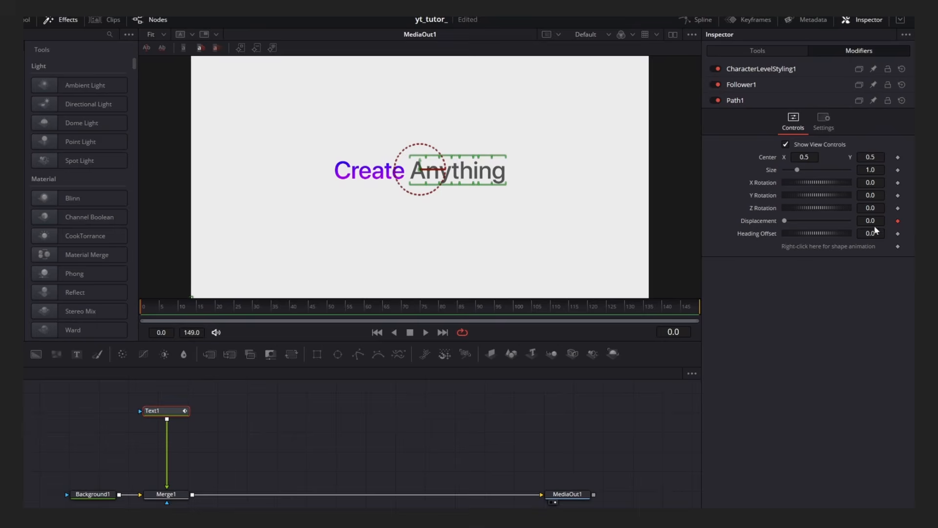
click(774, 88)
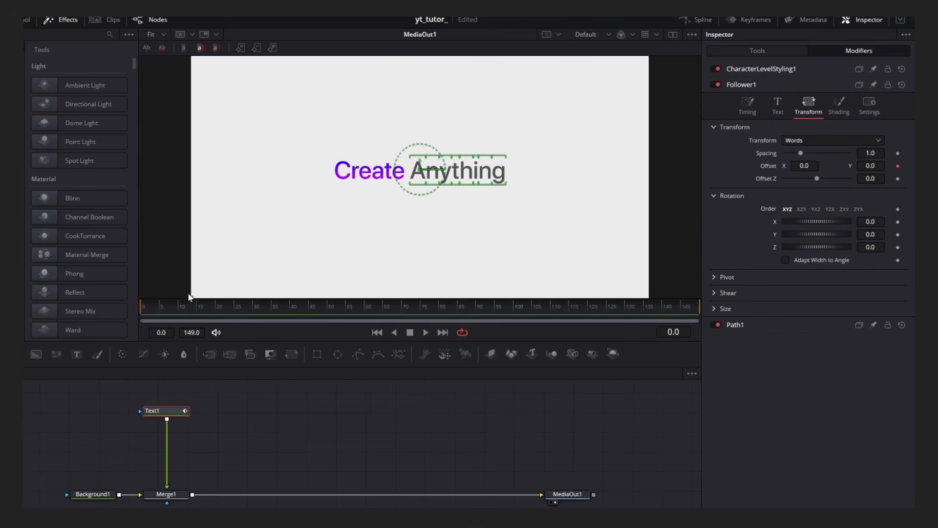
Keyframe the offset at frame 15, and at frame 0 set the offset Y to -0.187.
click(200, 306)
click(898, 166)
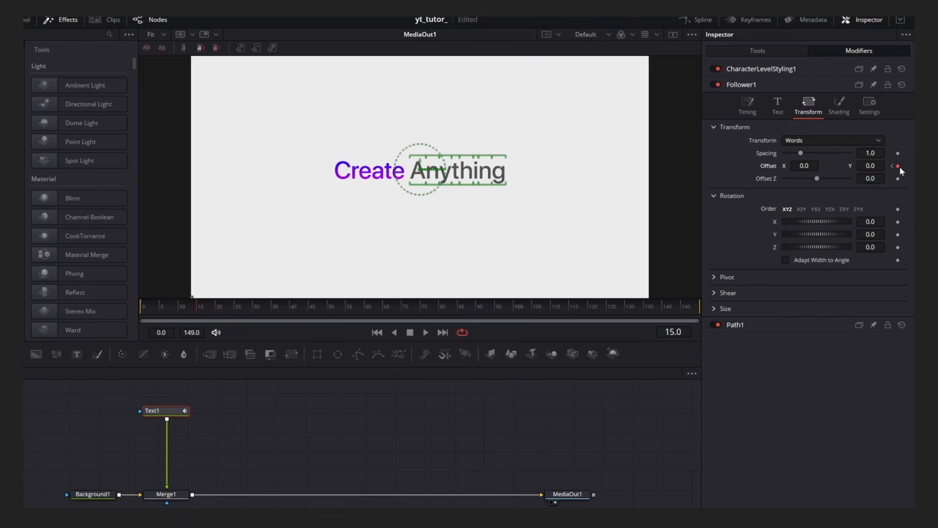
click(892, 166)
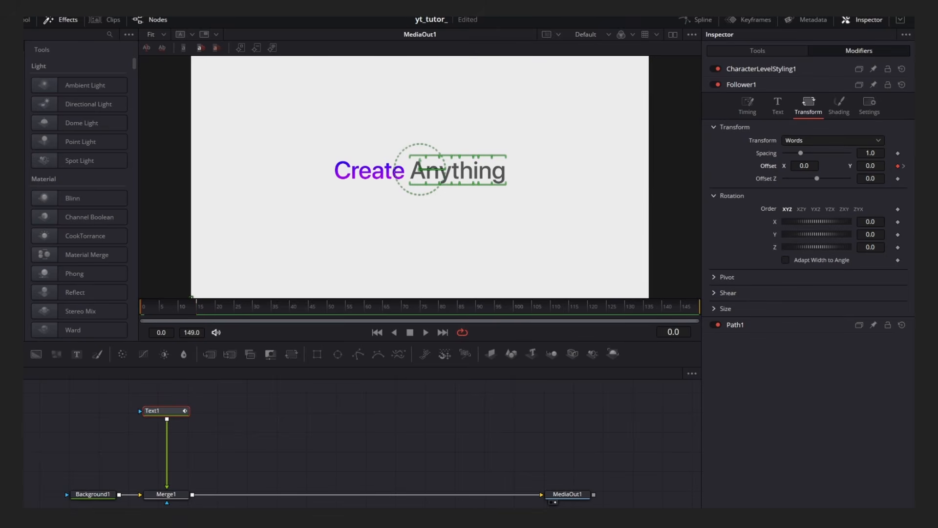
drag(870, 166, 779, 166)
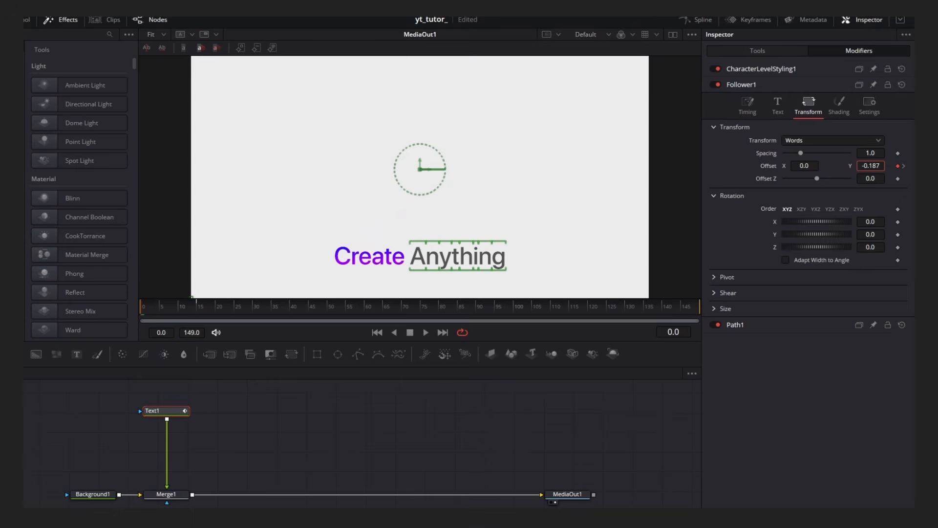
Set the Follower's delay between characters to 1.0.
click(749, 112)
double_click(871, 167)
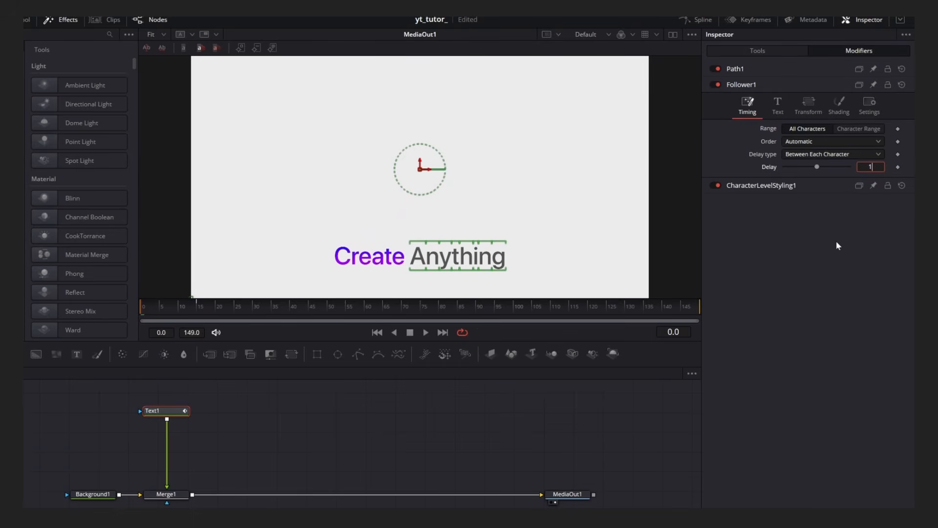
key(Return)
Play back the animation to preview the word movement.
key(space)
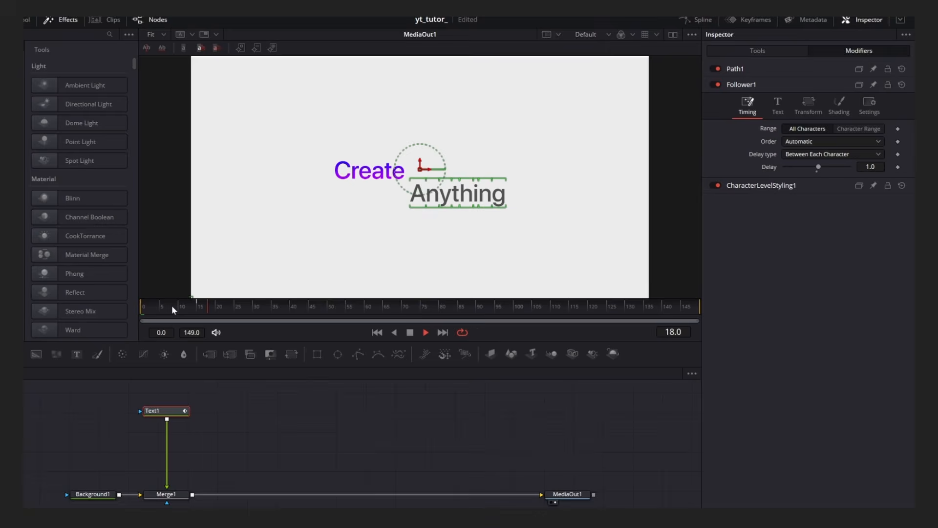
drag(171, 305, 124, 302)
key(space)
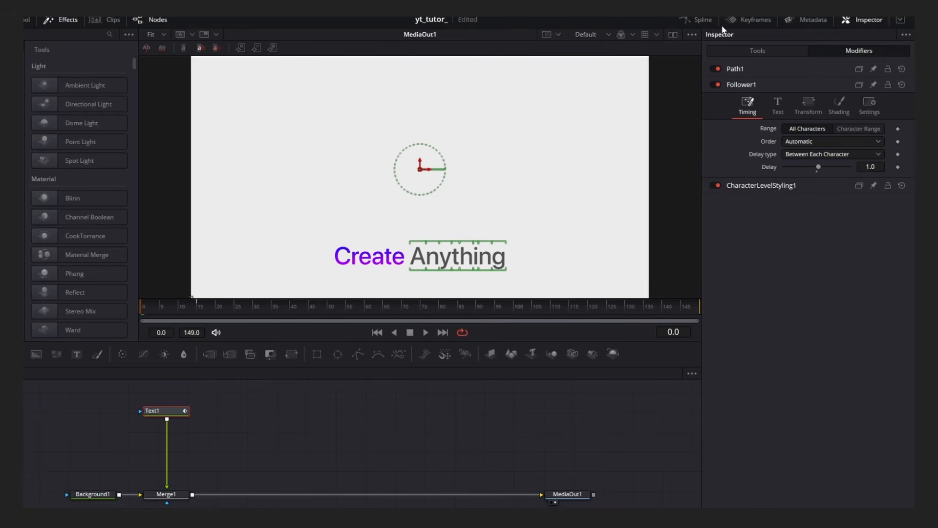
Open the Spline editor and show the Text1 displacement curve.
click(700, 20)
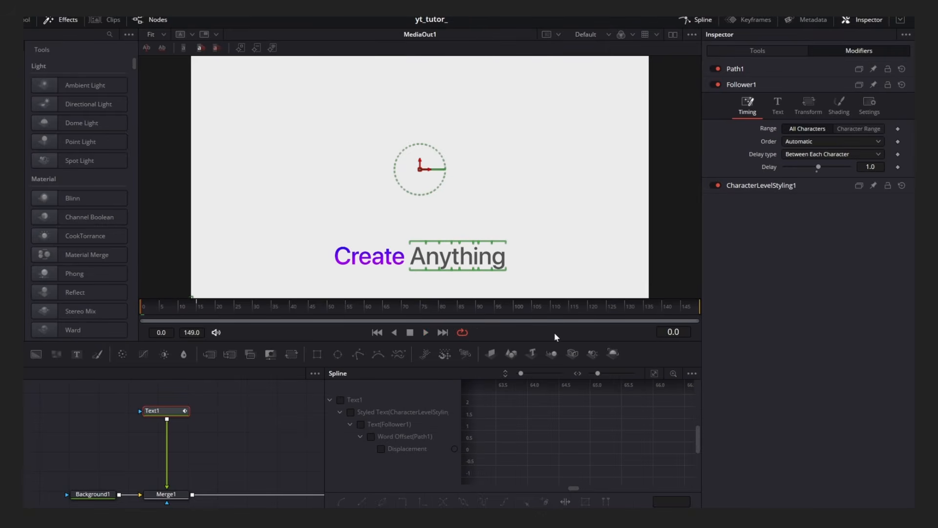
click(692, 373)
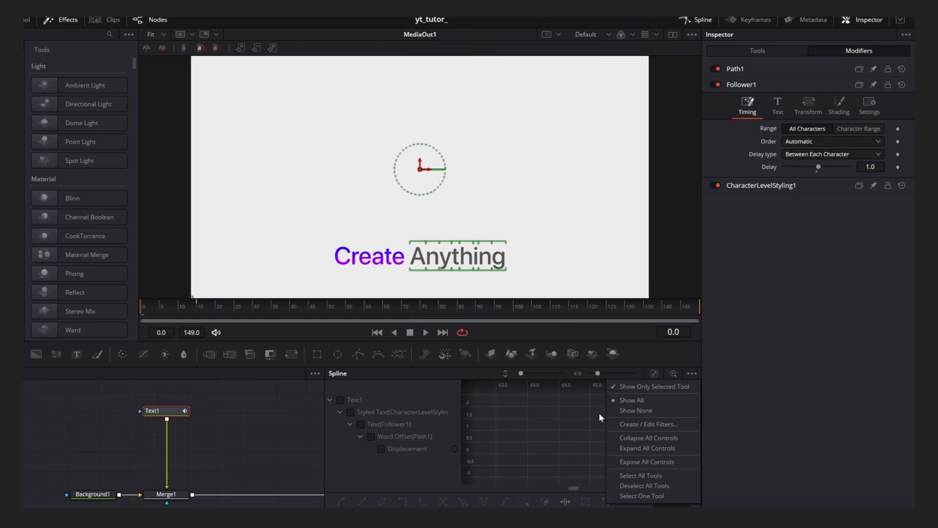
click(357, 400)
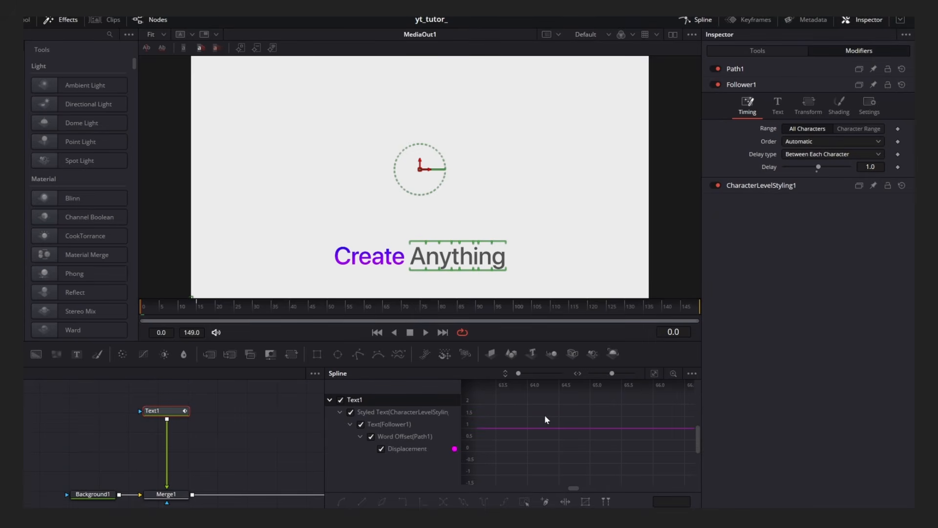
Select all of Text1's displacement keyframes in the Spline editor and apply easing to smooth the curve.
key(ctrl+f)
drag(324, 419, 250, 425)
drag(562, 445, 584, 447)
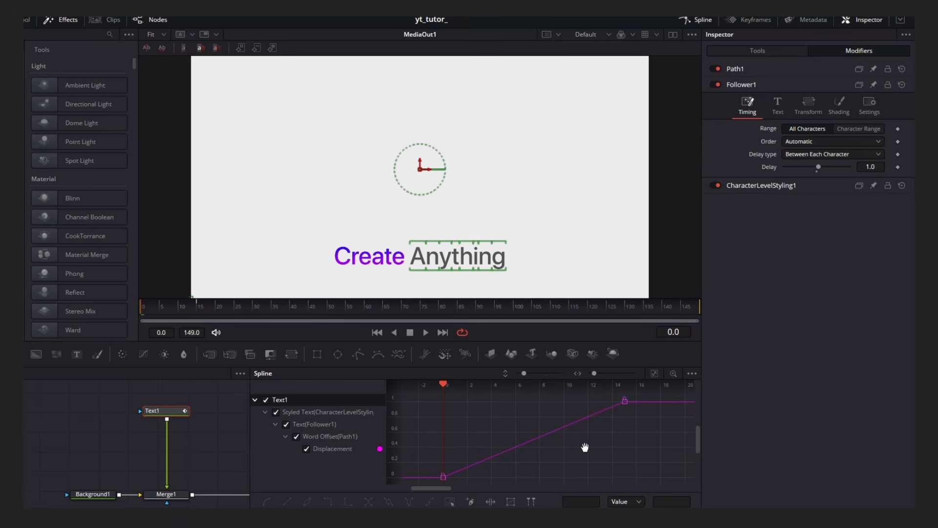
key(ctrl+a)
right_click(511, 423)
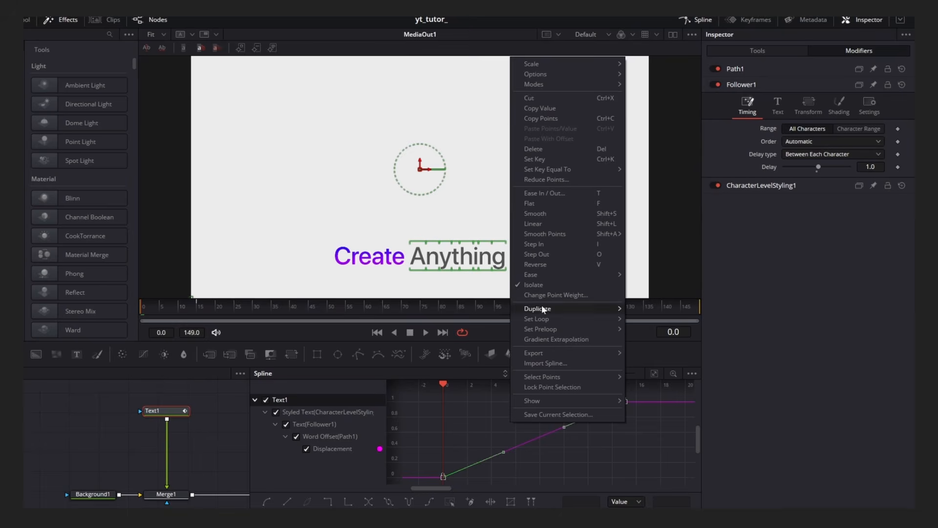
mouse_move(585, 274)
click(643, 304)
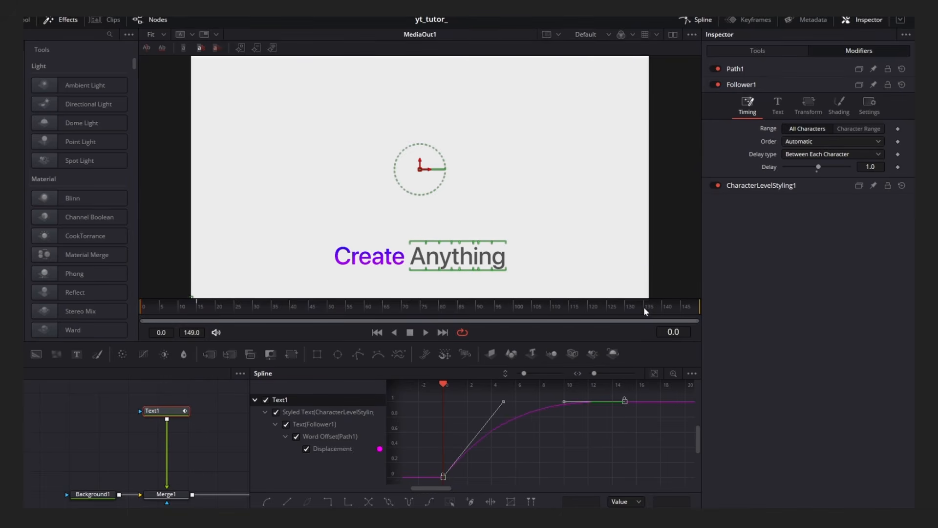
click(711, 19)
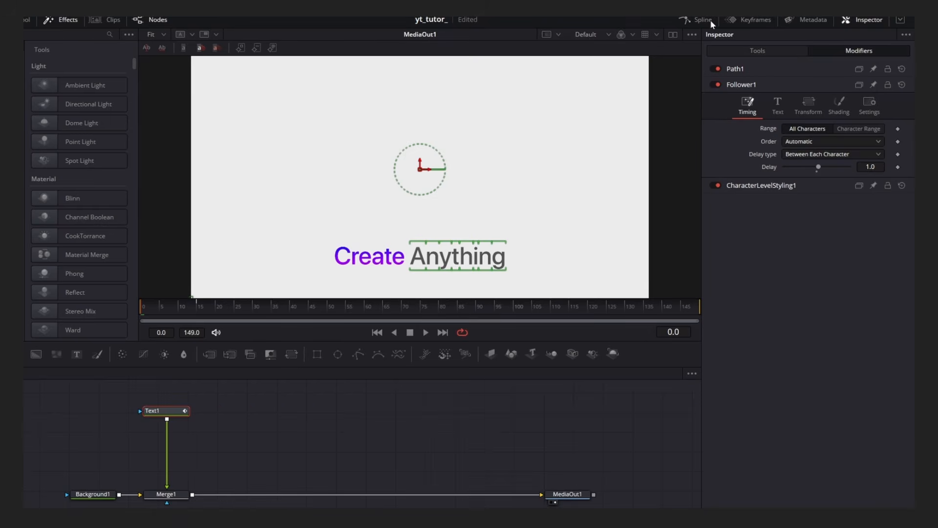
Keyframe the Follower's shading opacity and set it to 0 at frame 0.
click(840, 105)
click(897, 209)
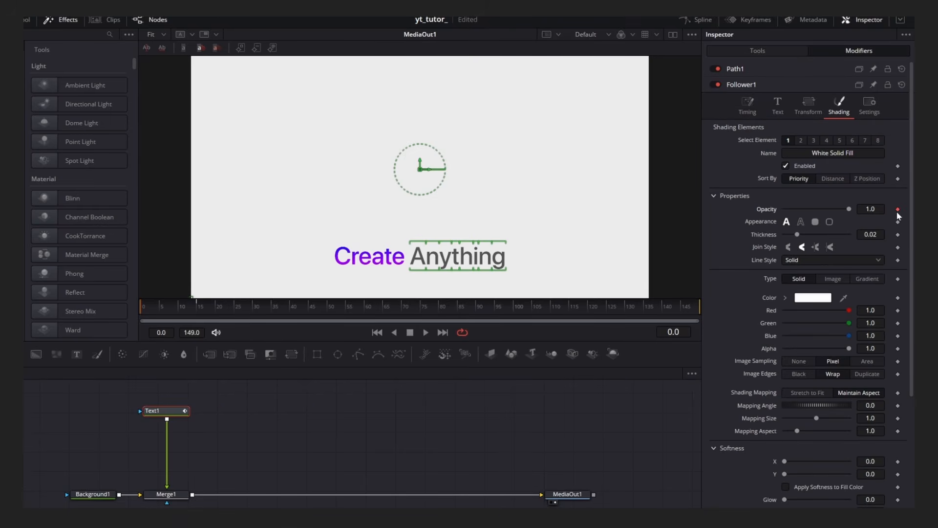
click(205, 304)
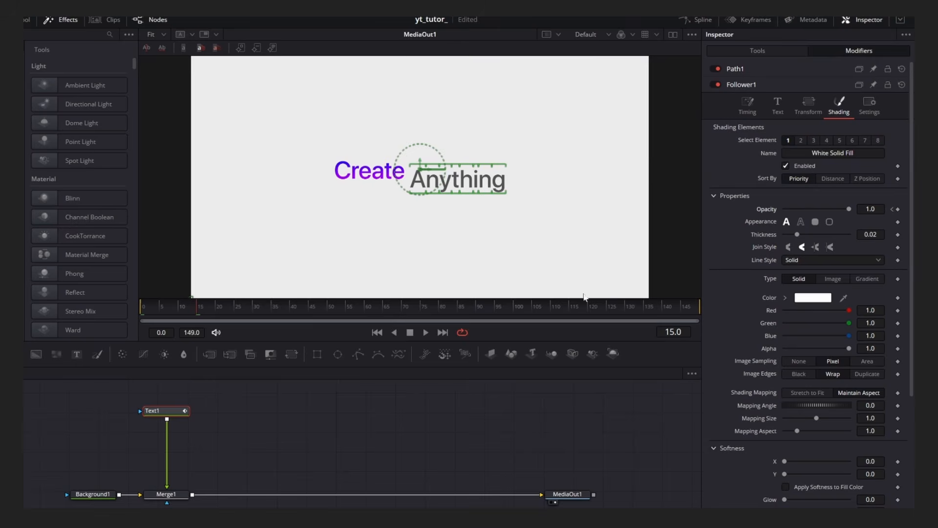
click(892, 209)
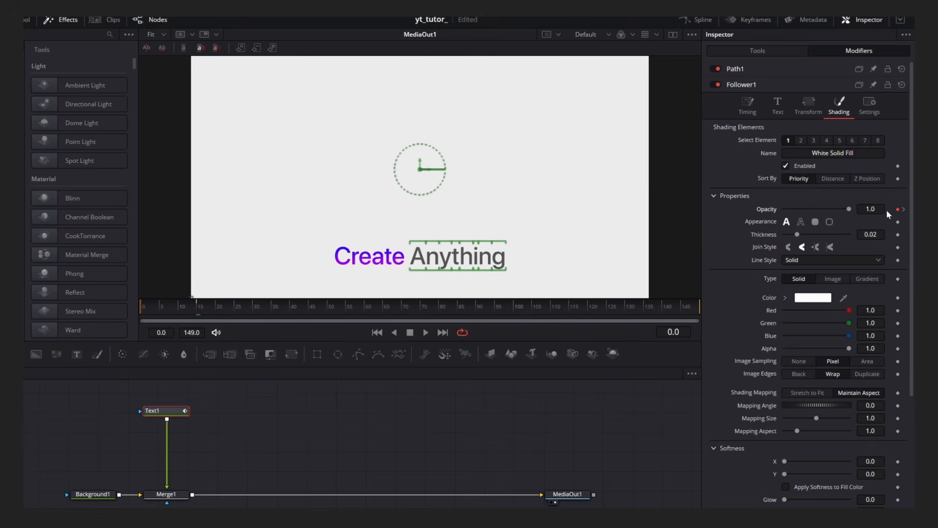
drag(849, 210, 780, 215)
click(404, 399)
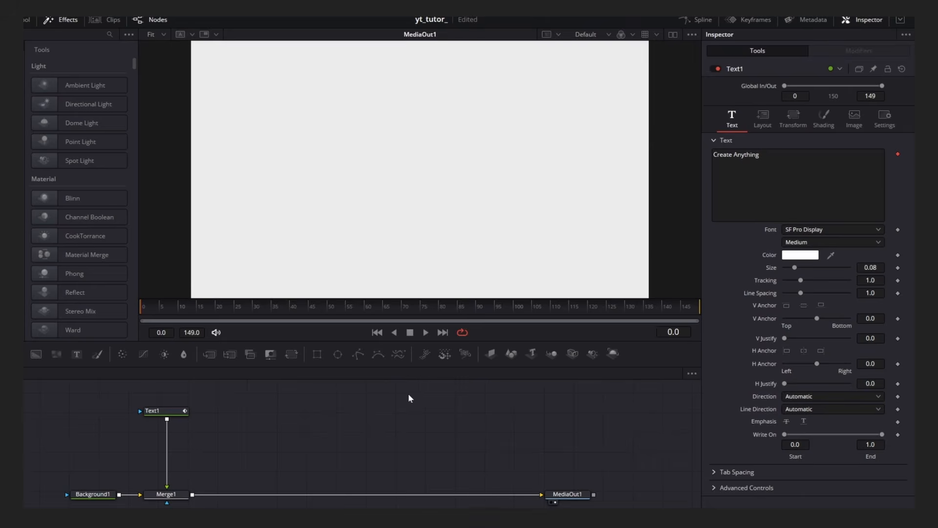
Play back and scrub through the animation to preview the character fade-in.
key(space)
key(space)
drag(184, 313, 141, 312)
key(space)
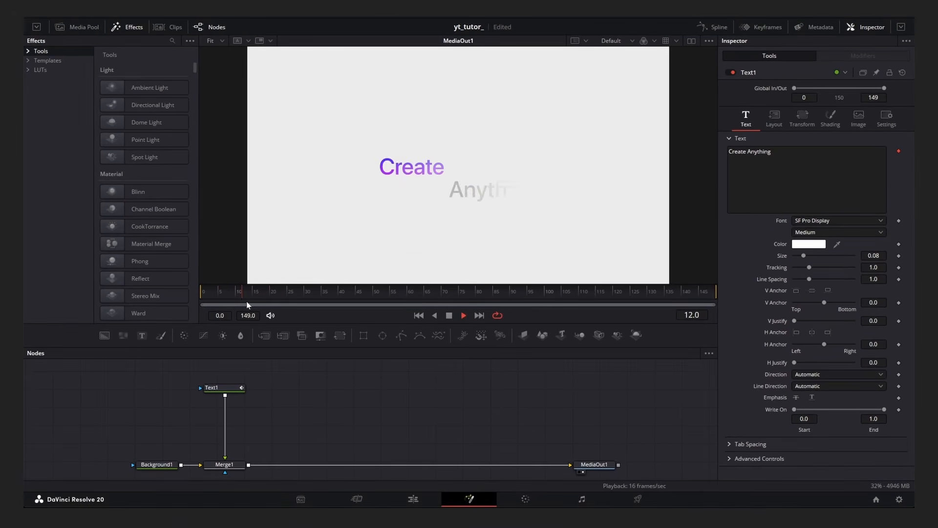
drag(241, 303, 281, 300)
key(Left)
key(Left)
key(Left)
key(Left)
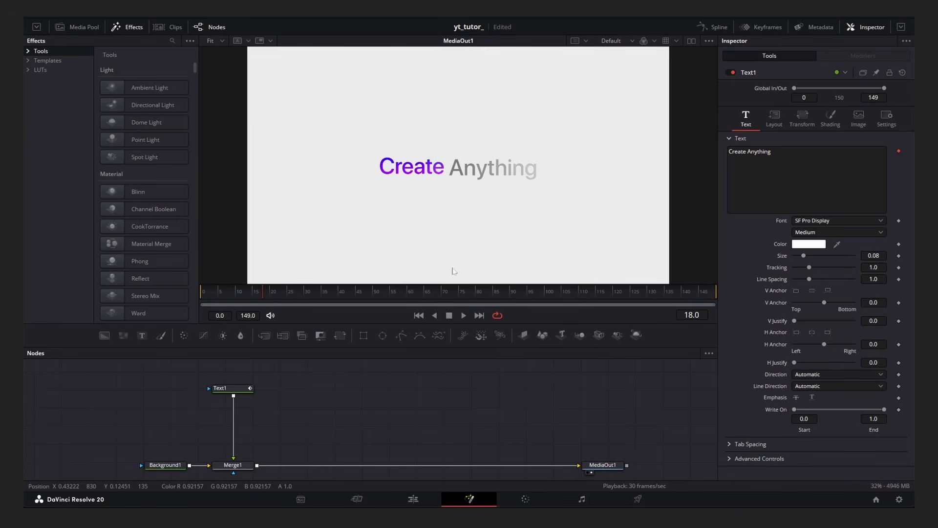
Add a Transform node below Text1 and keyframe its size at frame 18.
click(236, 390)
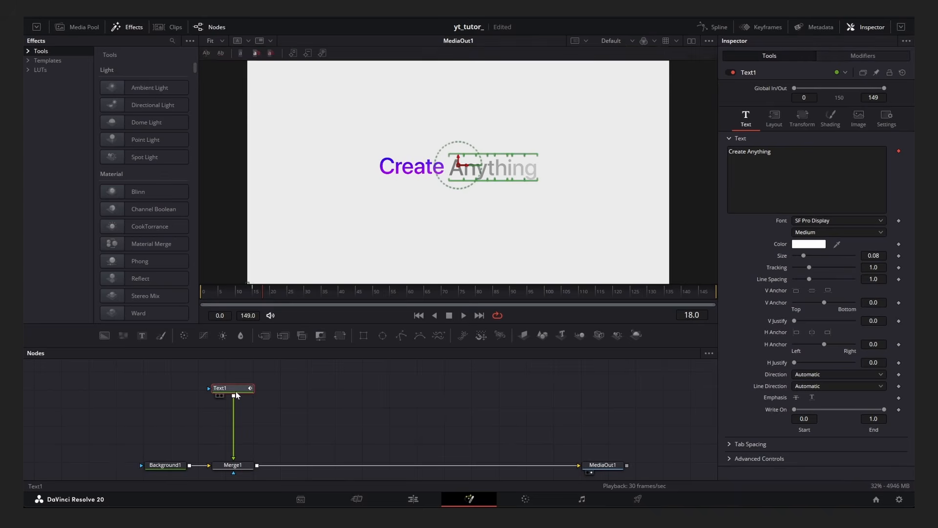
click(339, 336)
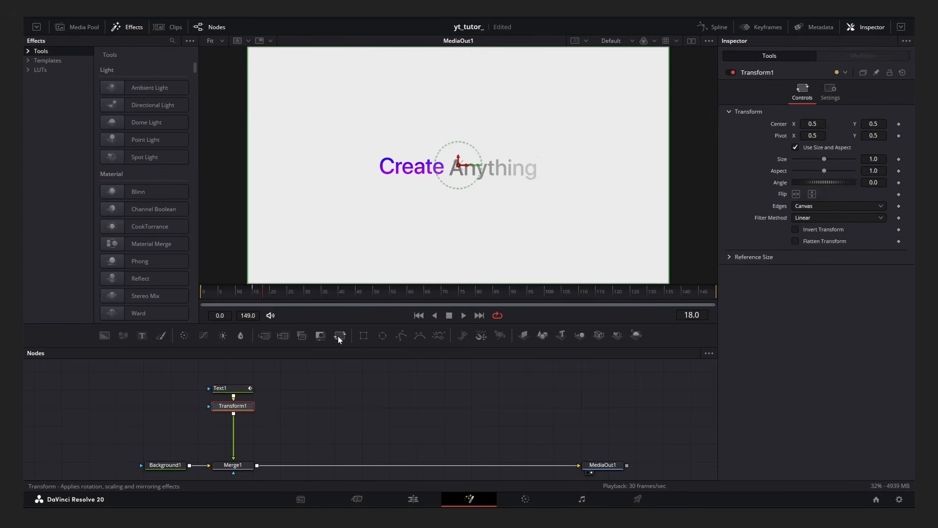
click(900, 160)
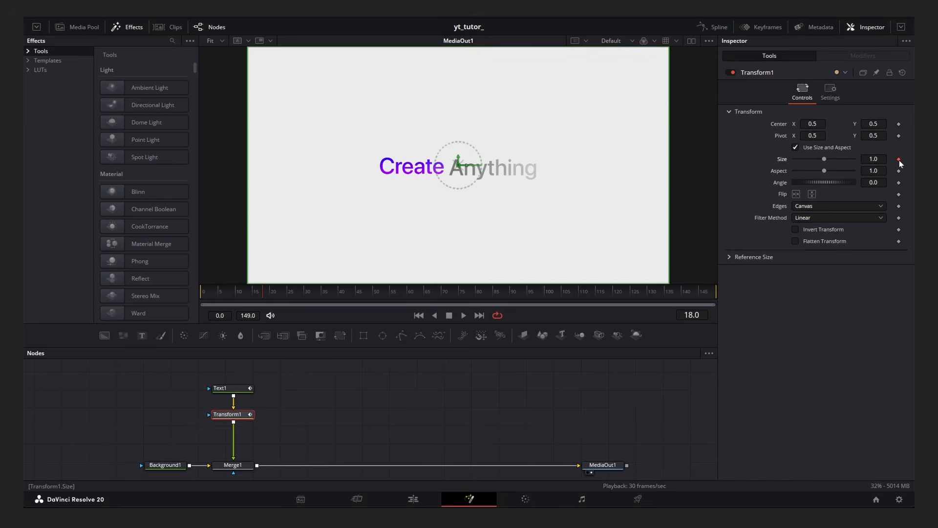
Set the Transform's size to 0.275 at frame 38.
click(270, 292)
drag(269, 292, 331, 292)
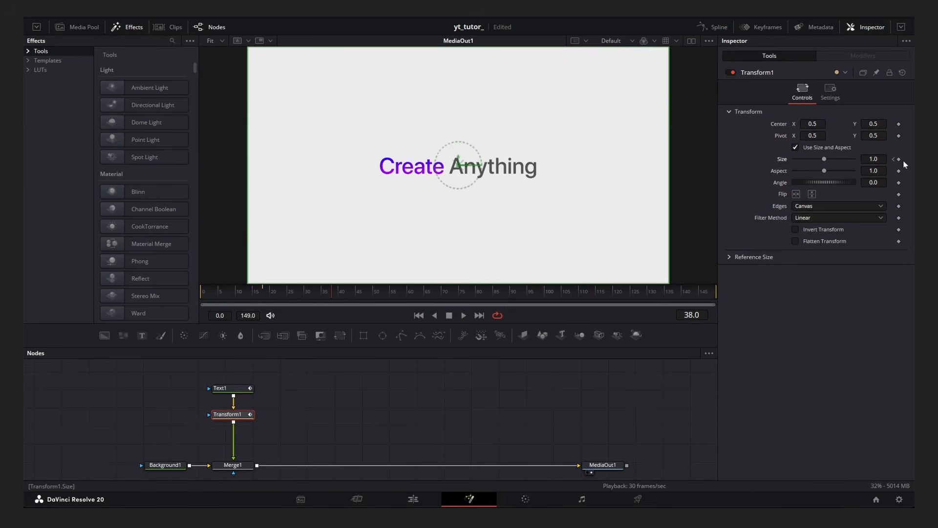
double_click(873, 159)
text(0.275)
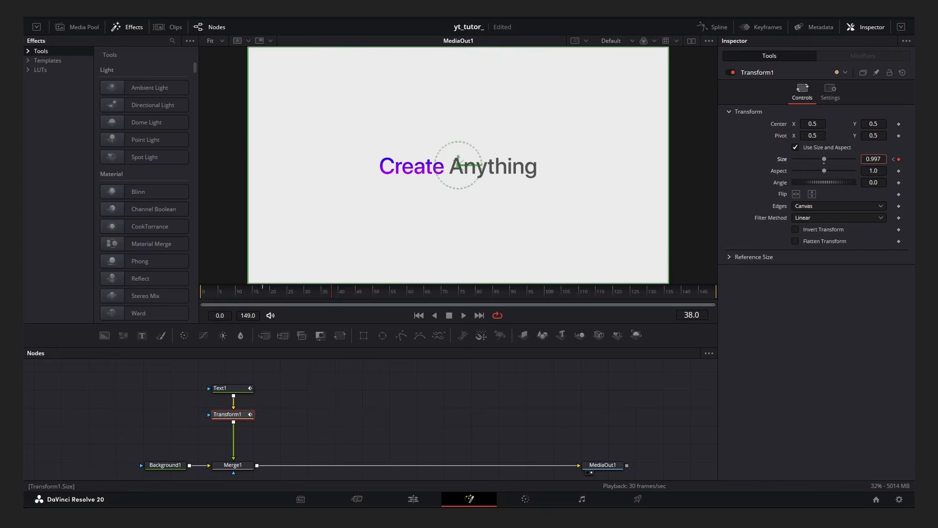
key(Return)
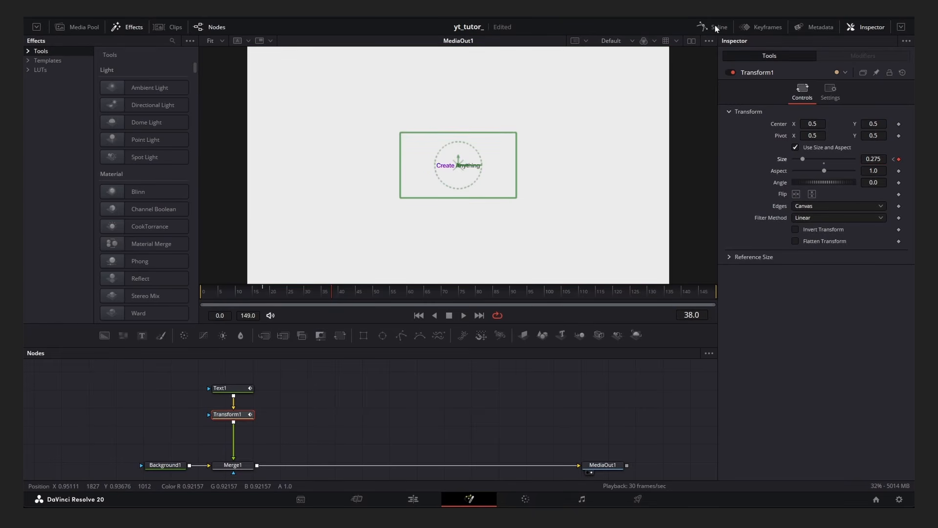
Smooth the Transform's size keyframes in the Spline editor and set ease in and ease out to about 70.
click(716, 29)
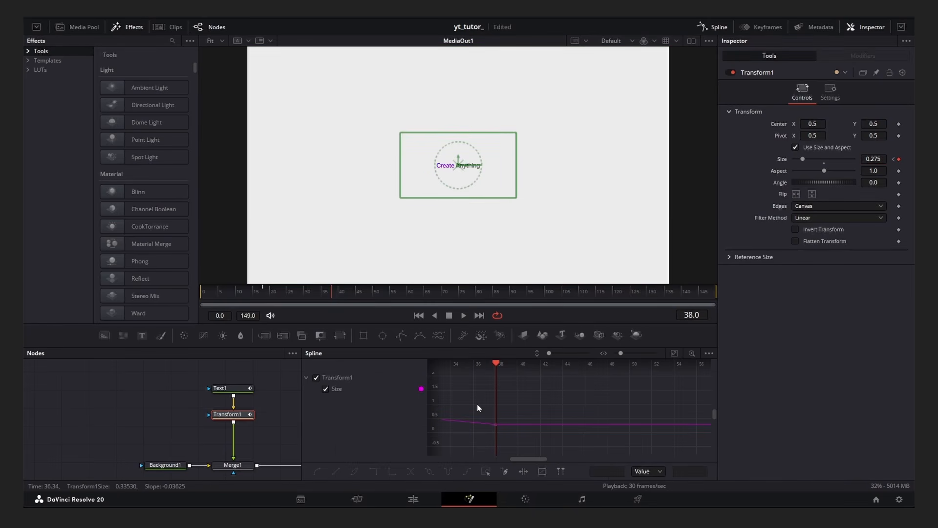
key(ctrl+f)
key(ctrl+a)
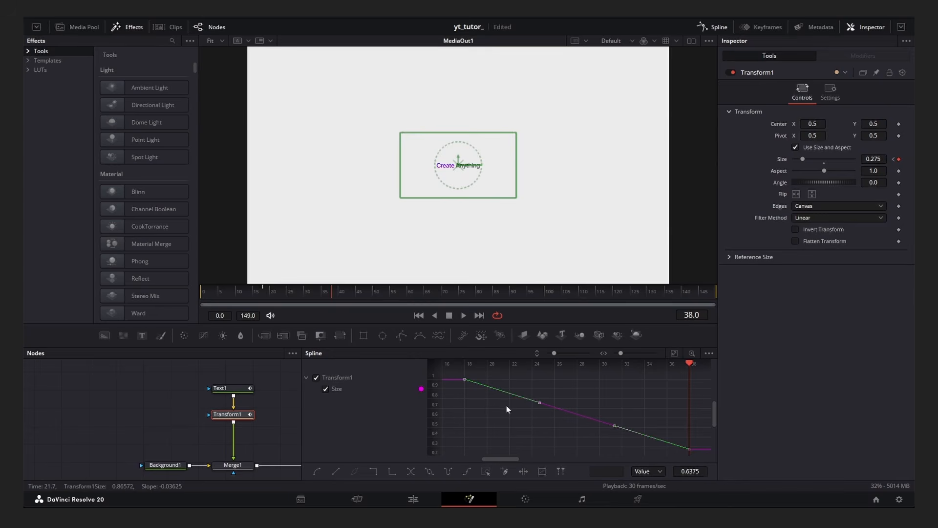
click(315, 472)
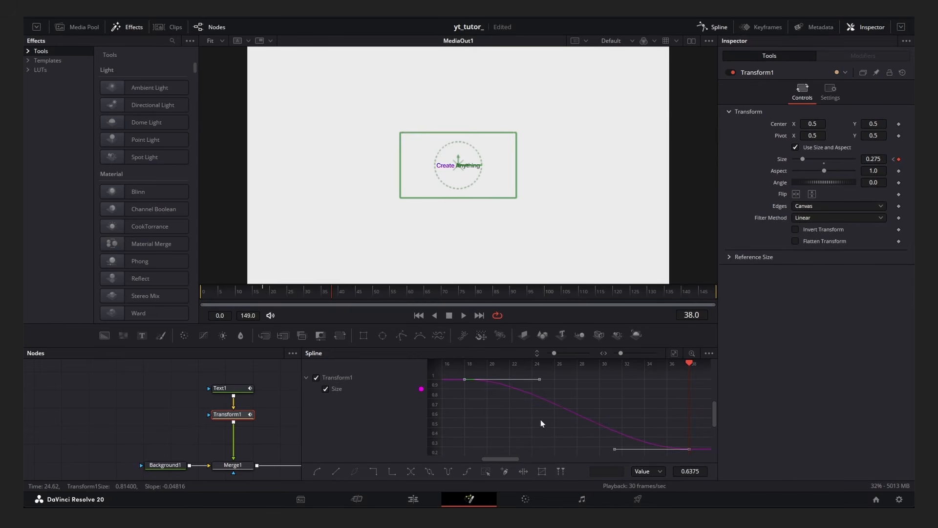
key(t)
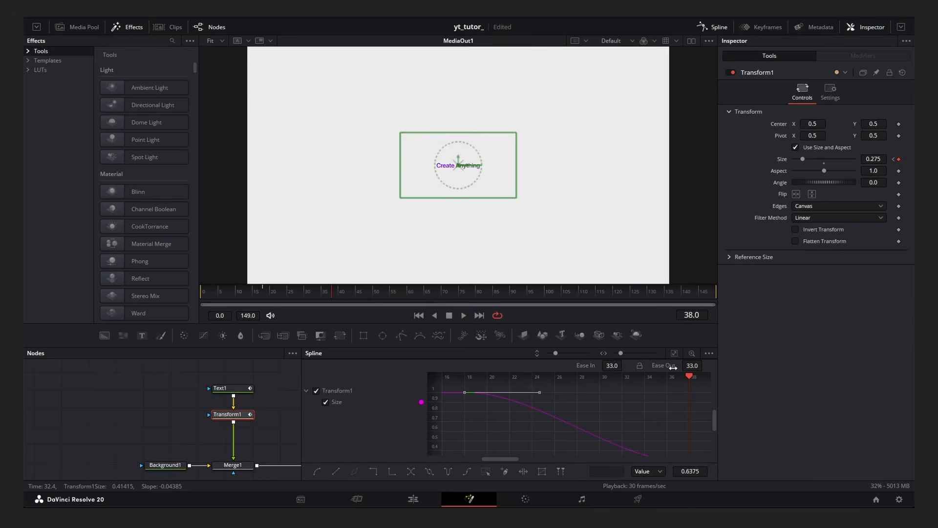
drag(572, 347, 572, 296)
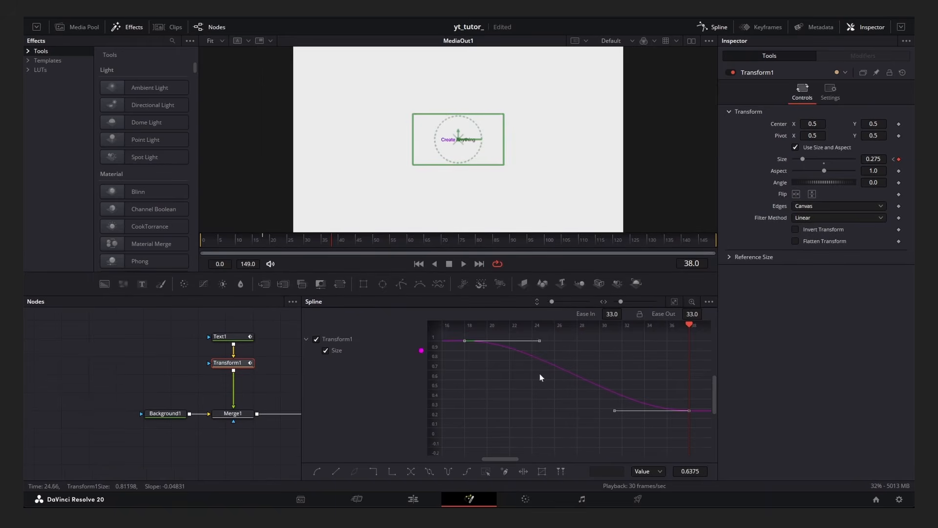
drag(554, 376, 547, 398)
drag(610, 314, 625, 313)
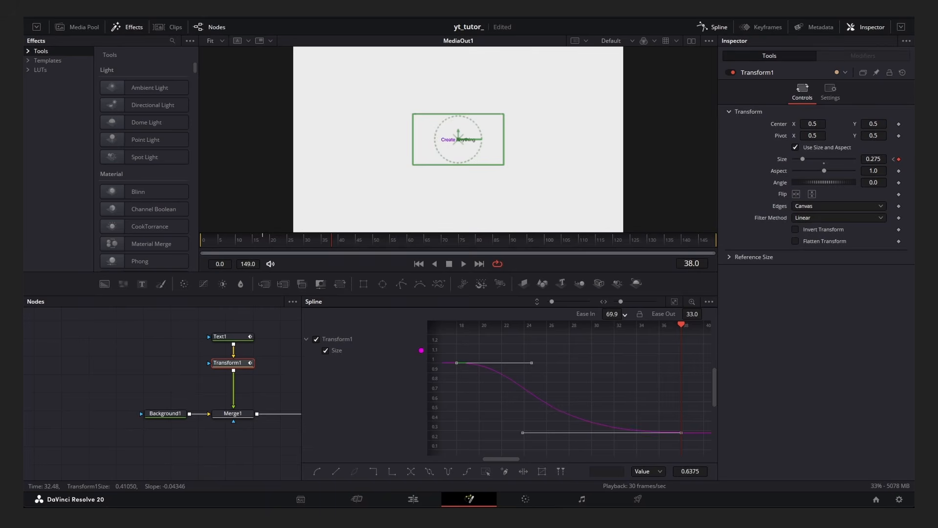
drag(625, 314, 626, 314)
drag(692, 314, 705, 315)
Create a second text node reading Inside, merged over the scene, and pick its font.
key(space)
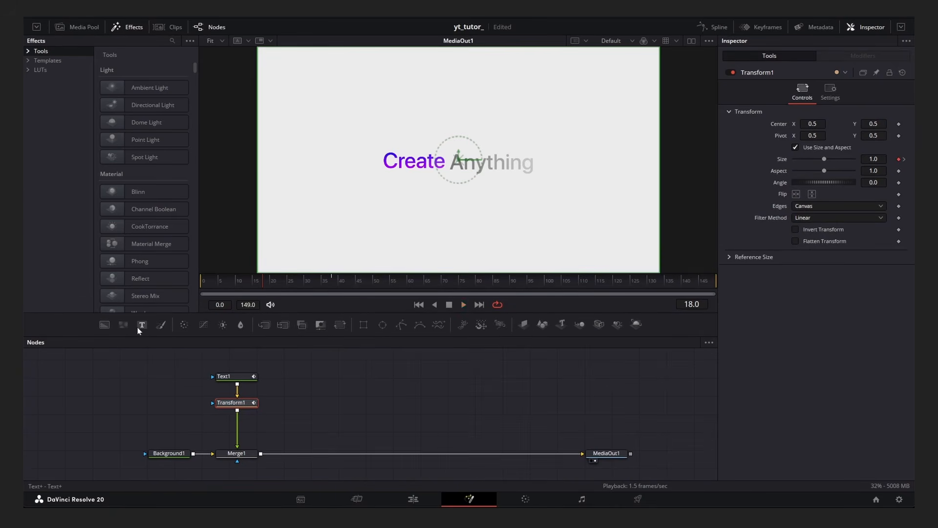
drag(140, 324, 262, 453)
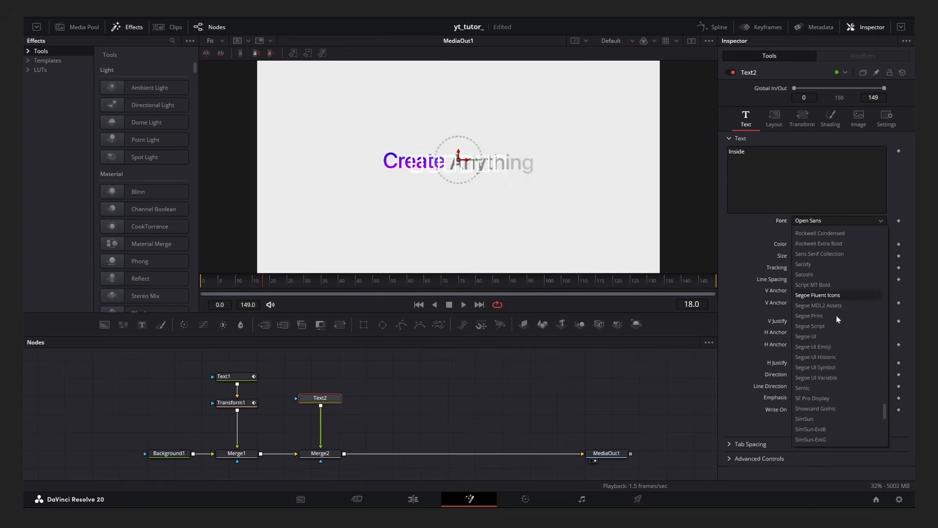
click(836, 315)
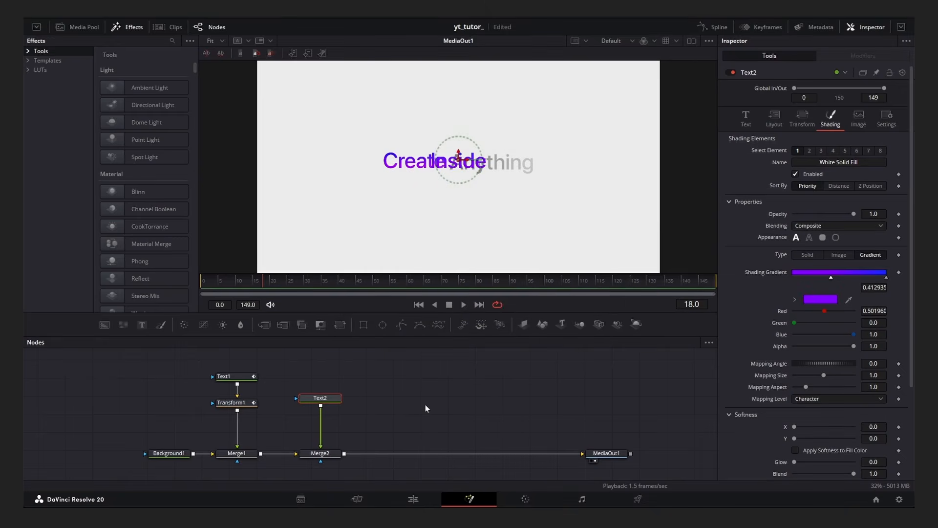
Insert a Transform node between Text2 and its merge.
drag(320, 398, 320, 376)
drag(339, 325, 323, 401)
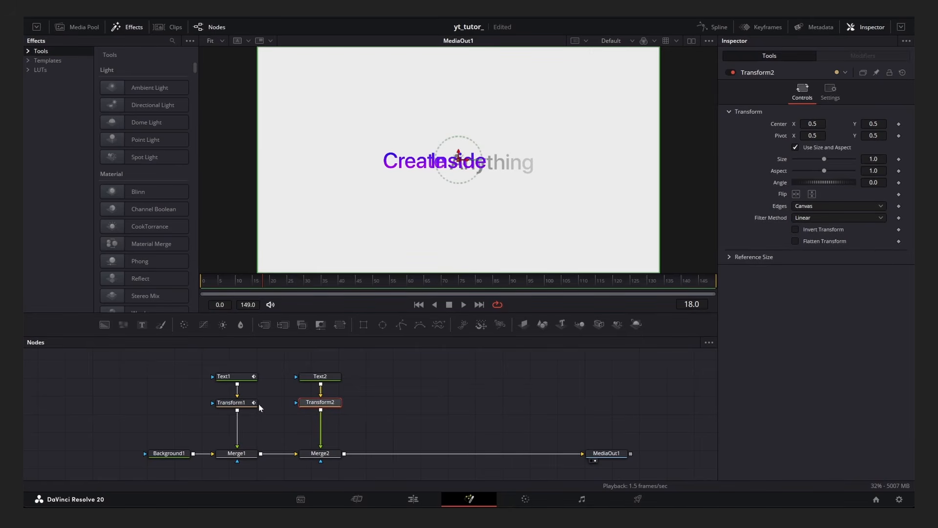
Keyframe Transform2's size at frames 18 and 38, matching Transform1's keyframe timing.
click(232, 402)
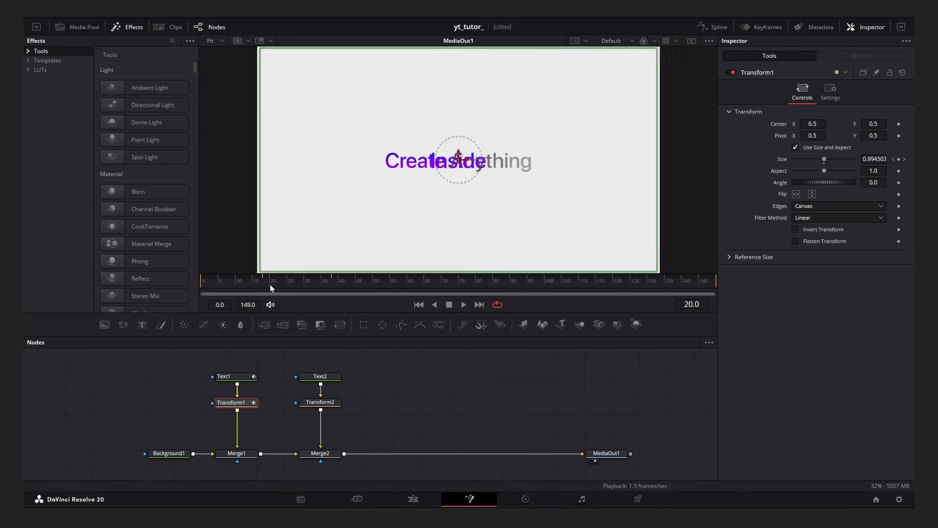
click(321, 402)
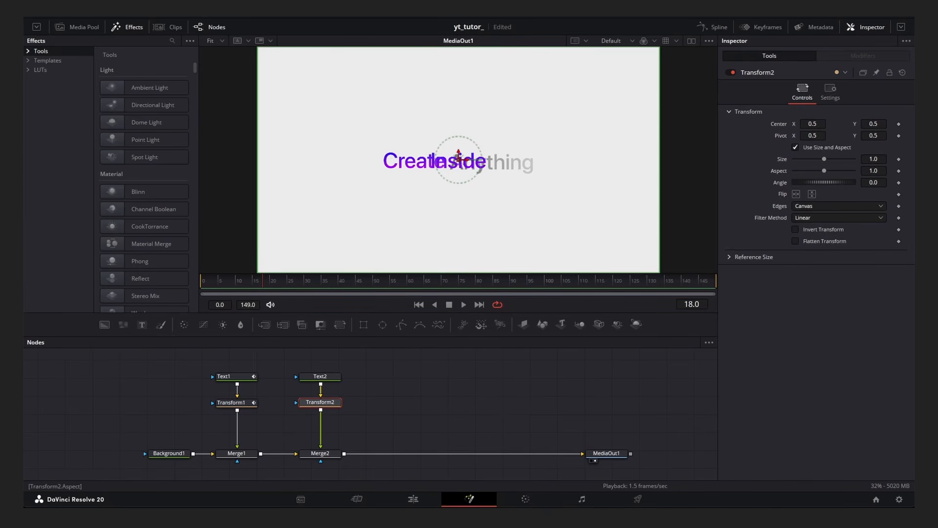
click(899, 160)
click(231, 402)
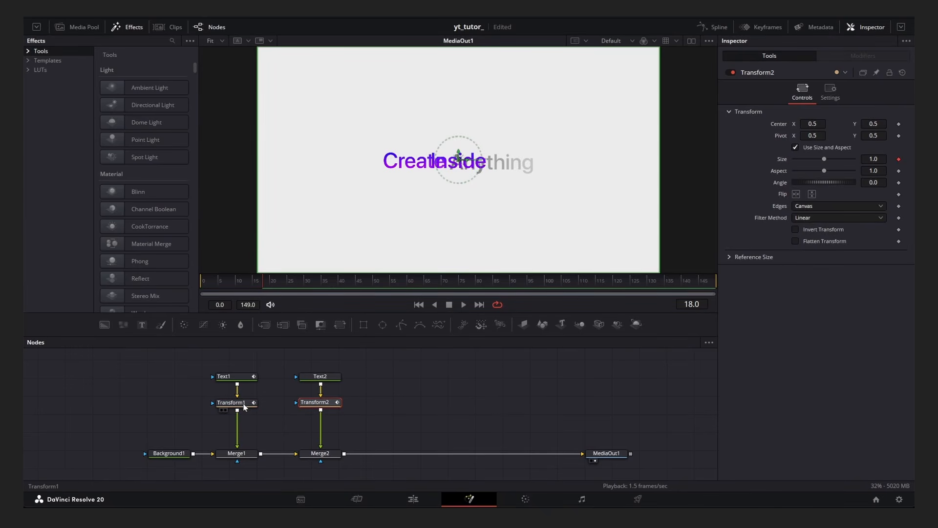
click(337, 282)
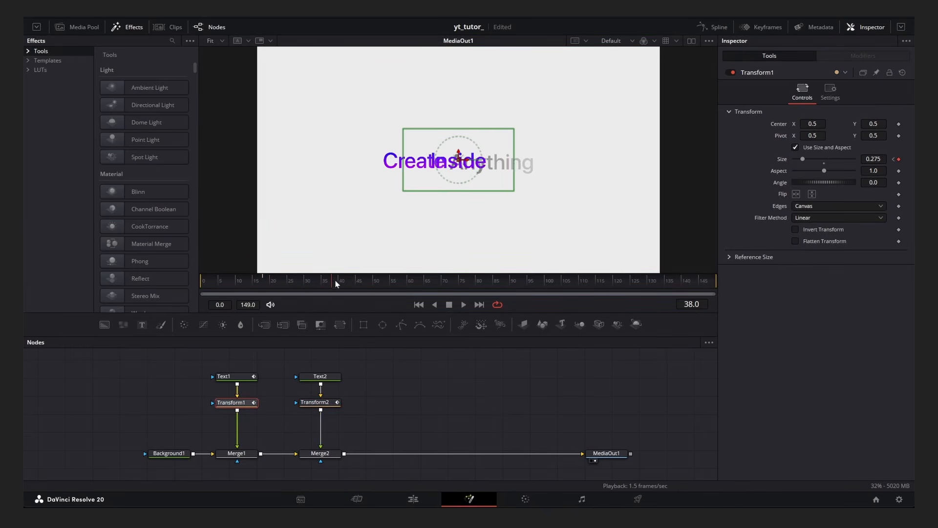
click(313, 403)
click(899, 160)
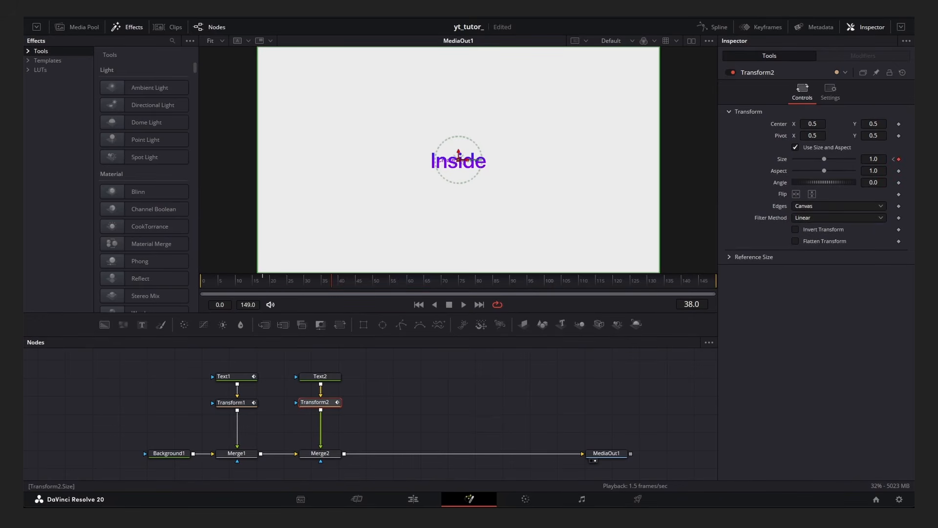
Set Transform2's size to about 1.83 at frame 18.
click(894, 159)
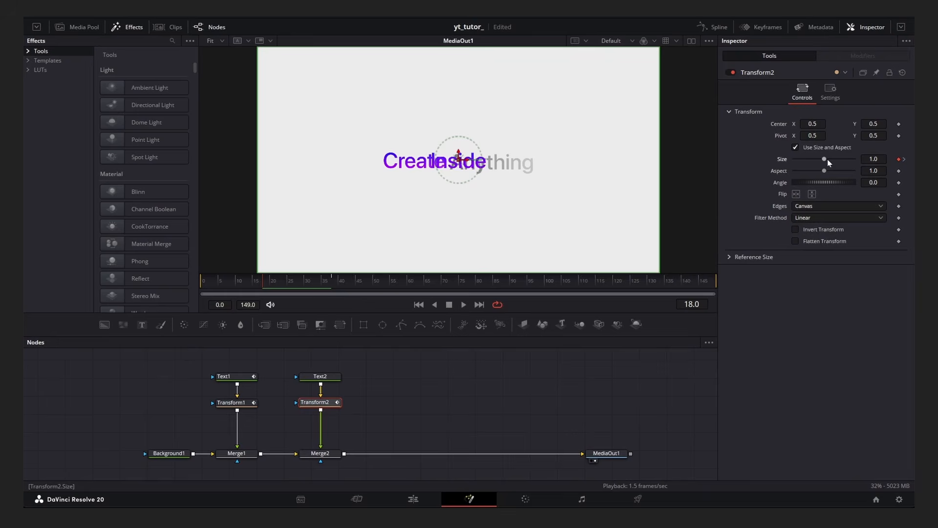
drag(827, 160, 830, 159)
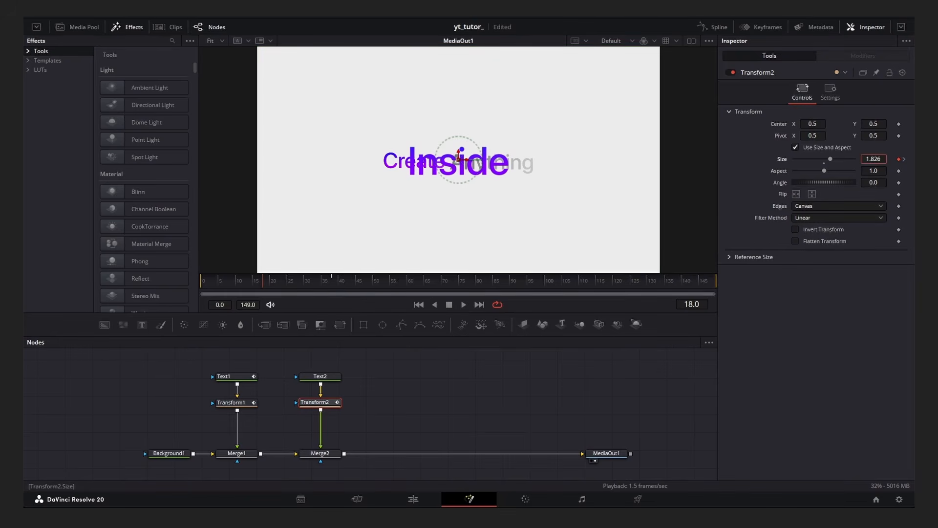
Select all of Transform2's size keyframes in the Spline editor and flatten their tangents for eased motion.
click(435, 362)
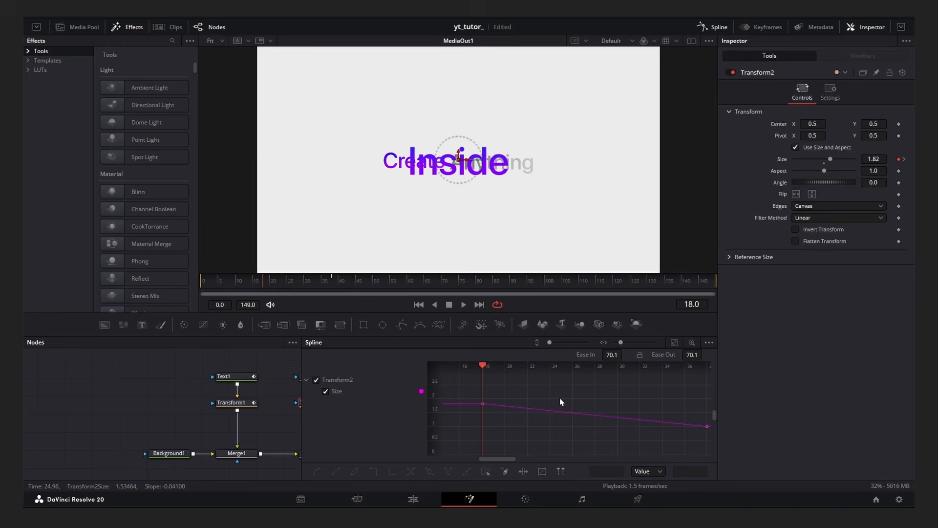
key(ctrl+f)
key(ctrl+a)
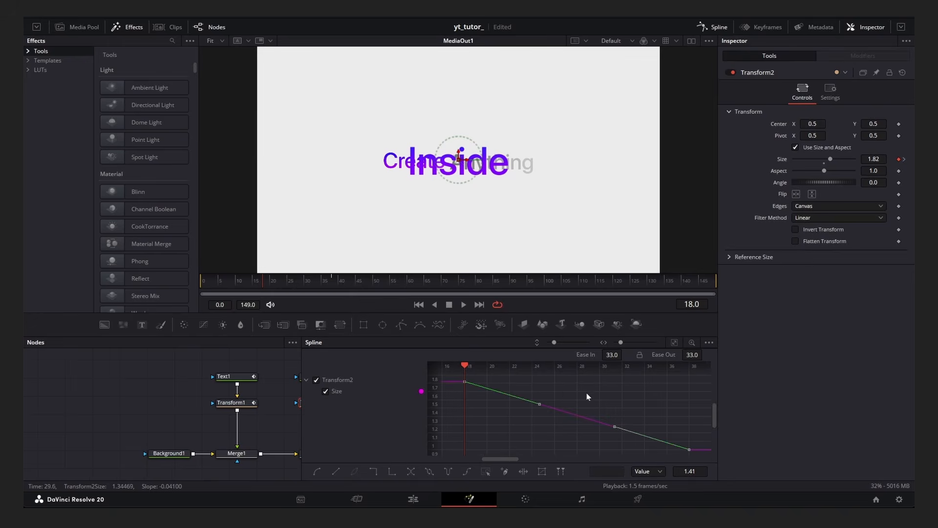
key(f)
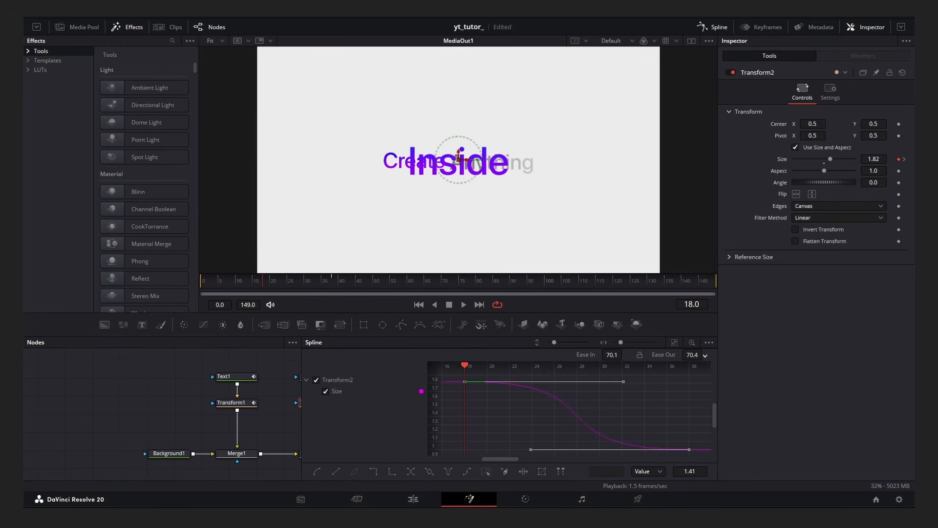
Trim Merge1's time range in the Keyframes editor so it ends at about frame 28.
click(730, 23)
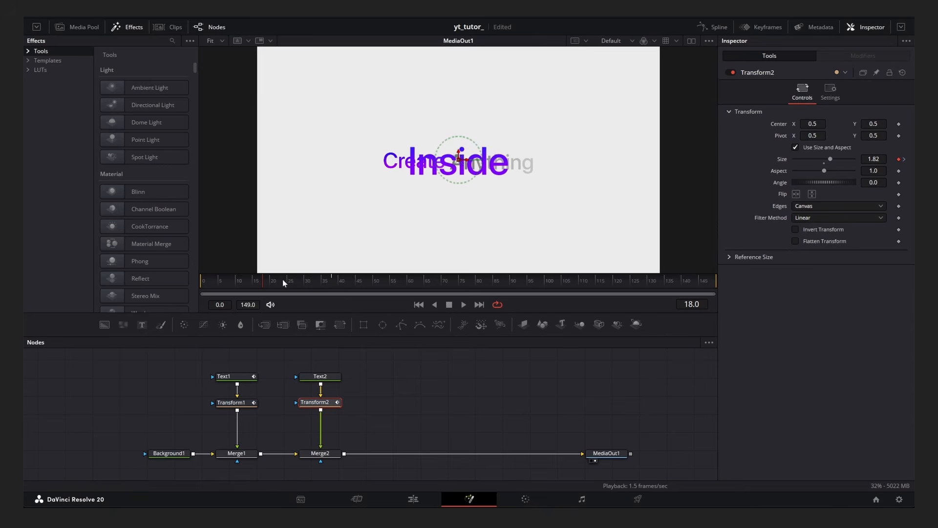
drag(265, 282, 300, 289)
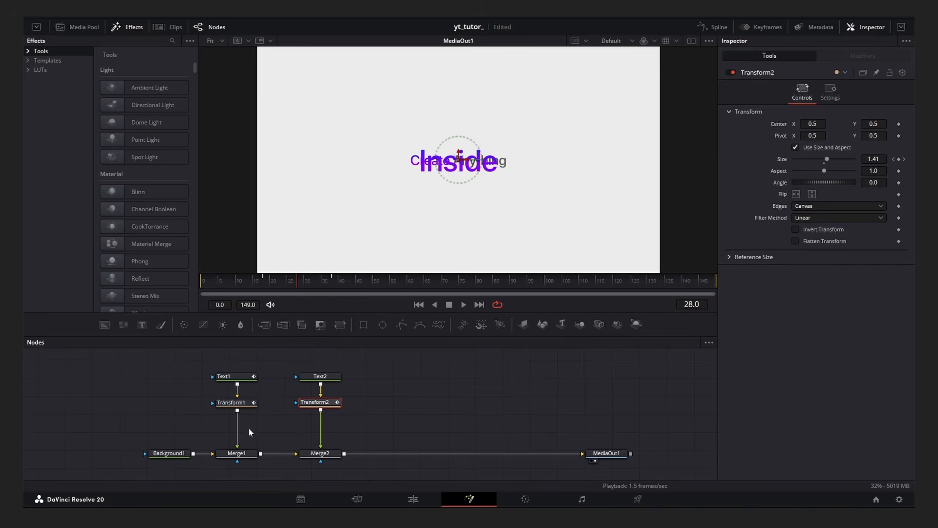
click(239, 456)
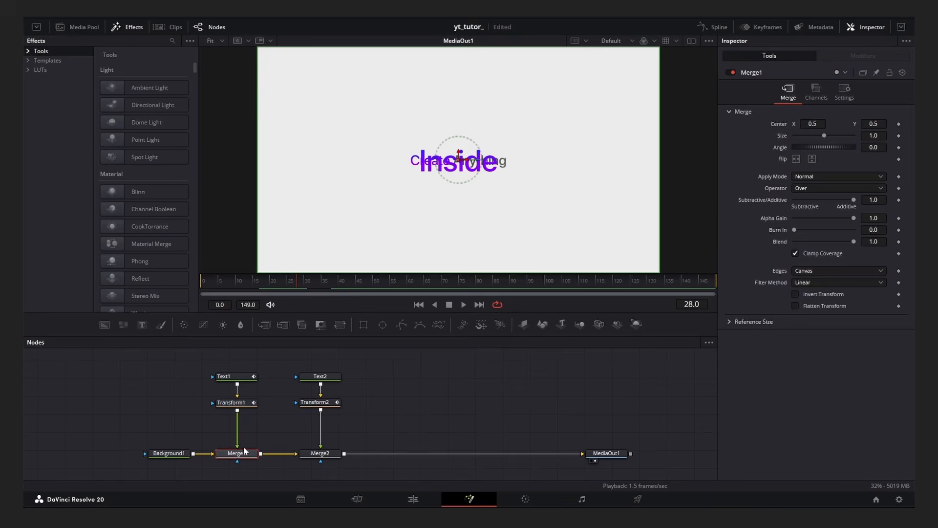
click(755, 29)
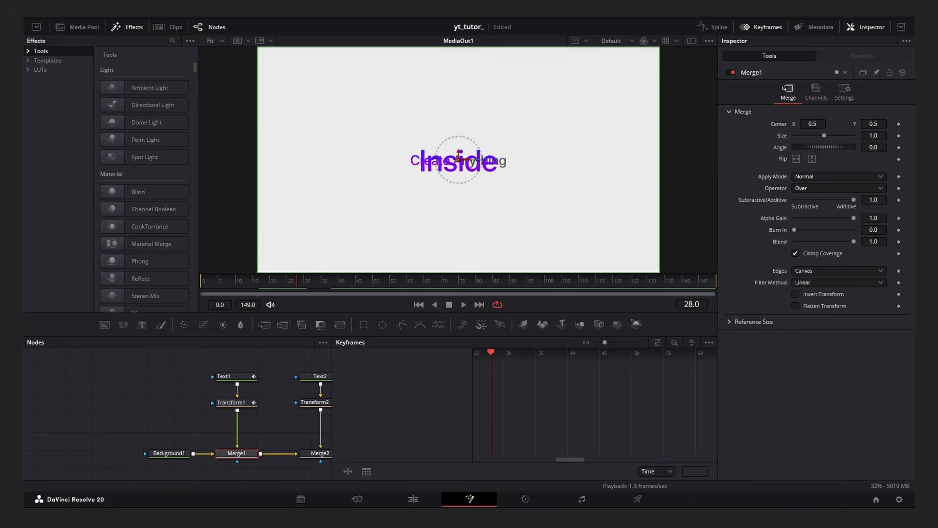
click(898, 124)
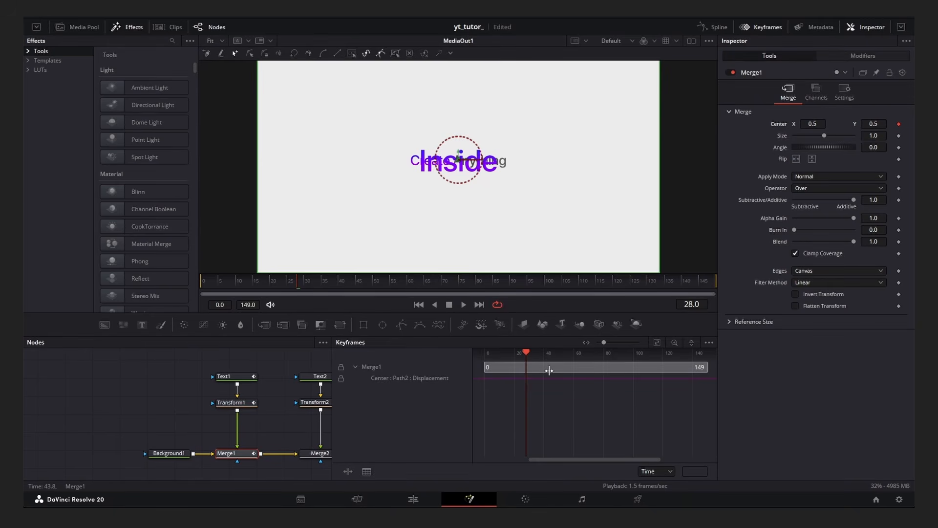
drag(705, 367, 565, 375)
scroll(526, 381, up, 5)
click(765, 27)
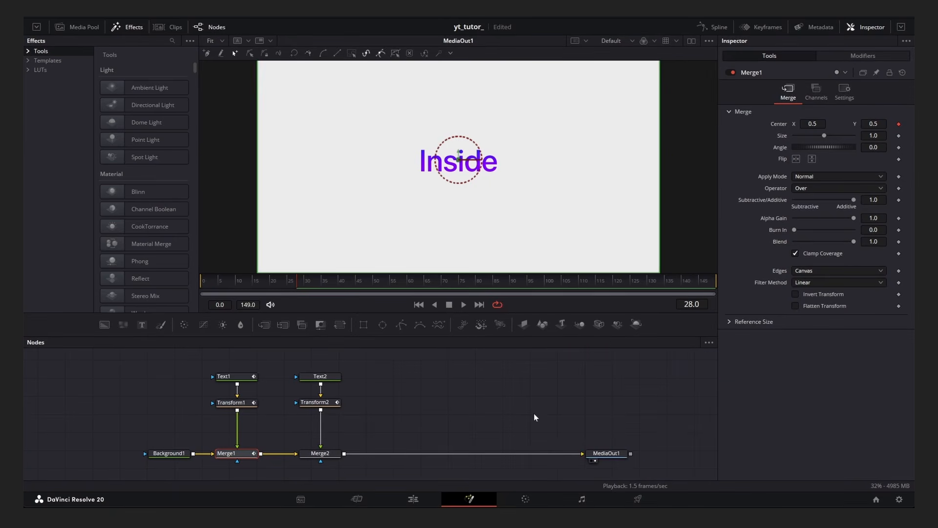
Trim Merge2's time range in the Keyframes editor so it starts at frame 28.
click(327, 453)
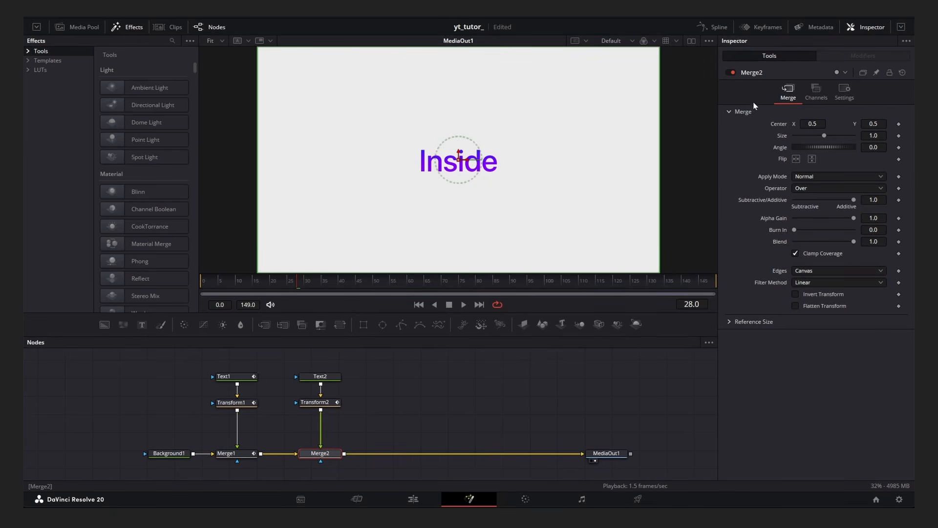
click(898, 124)
click(768, 28)
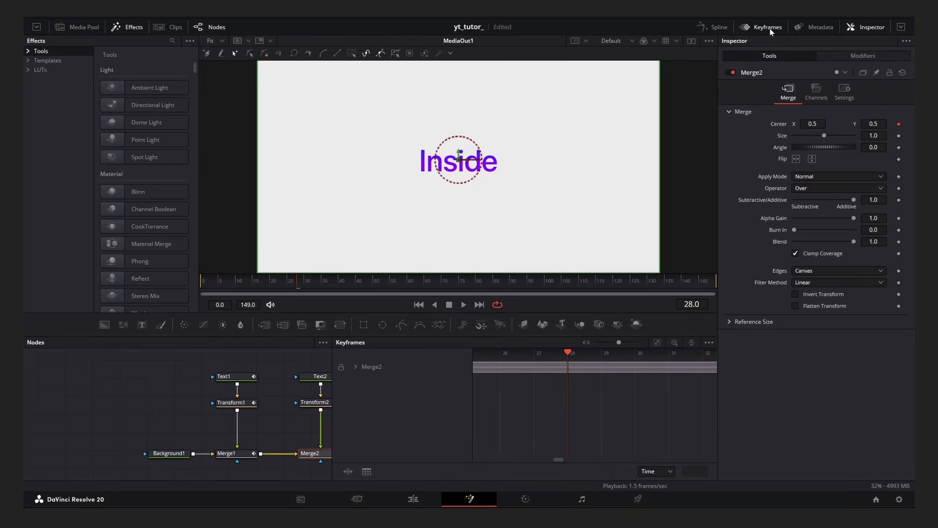
scroll(624, 418, down, 5)
scroll(628, 414, down, 4)
drag(558, 368, 639, 375)
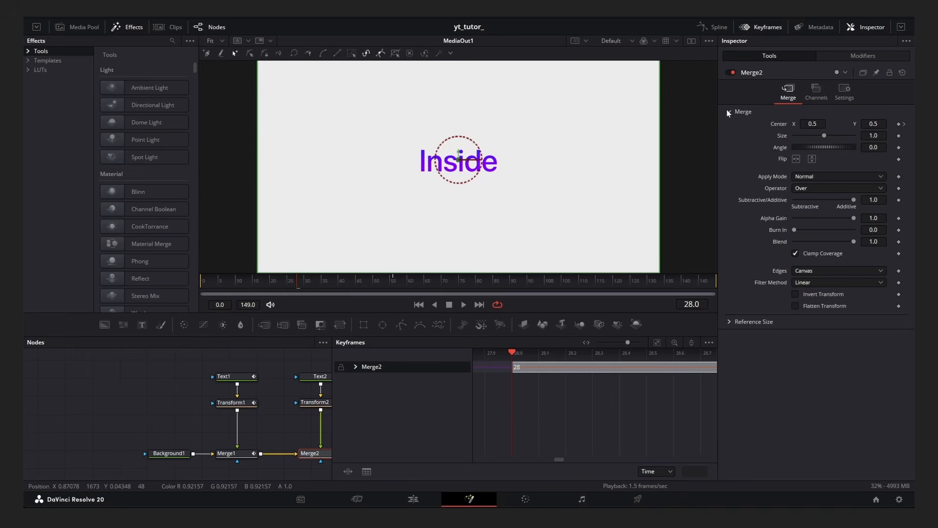
click(758, 28)
Play the animation from the start to review the zoom transition.
click(492, 390)
drag(255, 282, 190, 285)
key(space)
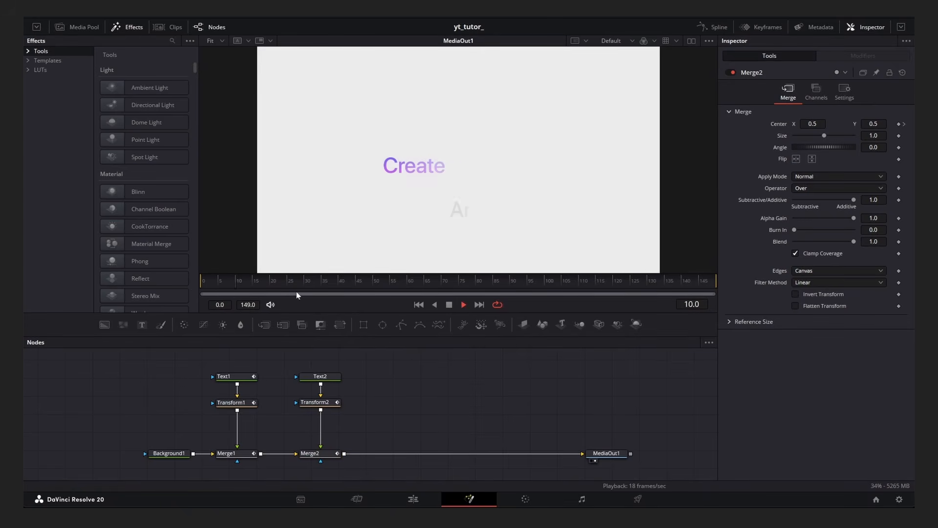
key(space)
drag(266, 283, 205, 281)
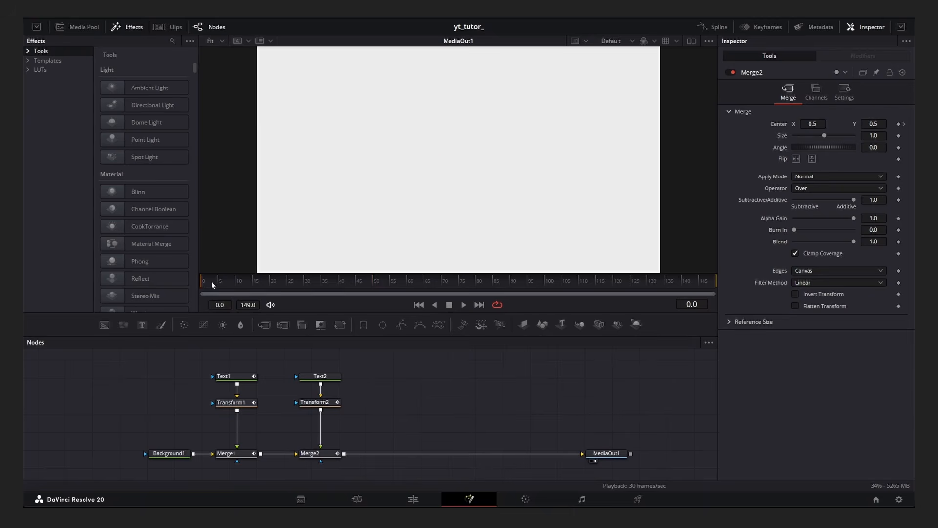
key(space)
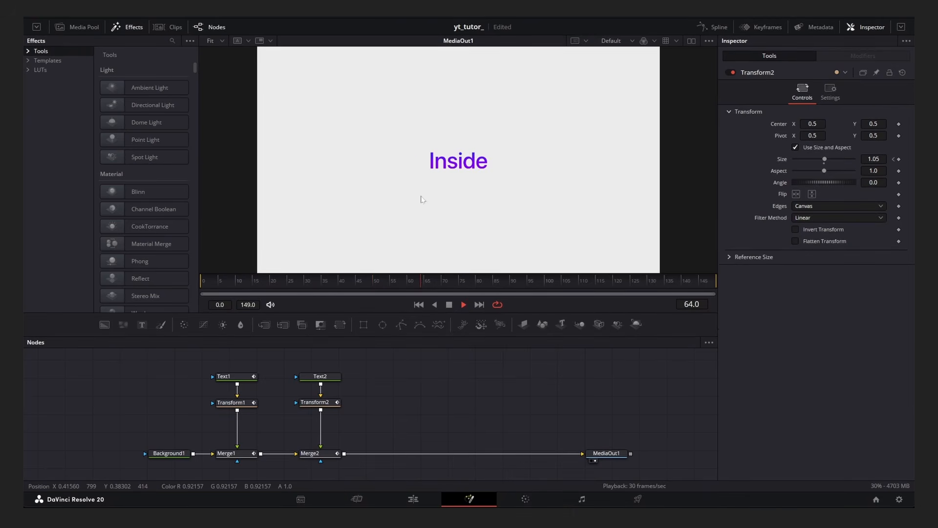
key(space)
Insert a Transform node between Transform2 and Merge2.
drag(340, 282, 195, 282)
drag(422, 373, 339, 375)
drag(318, 286, 332, 287)
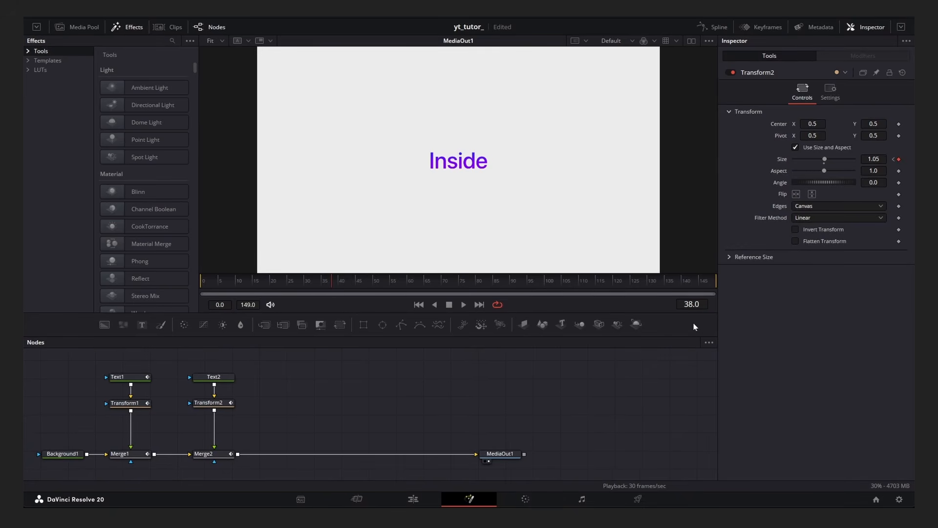
key(Left)
key(Left)
key(Left)
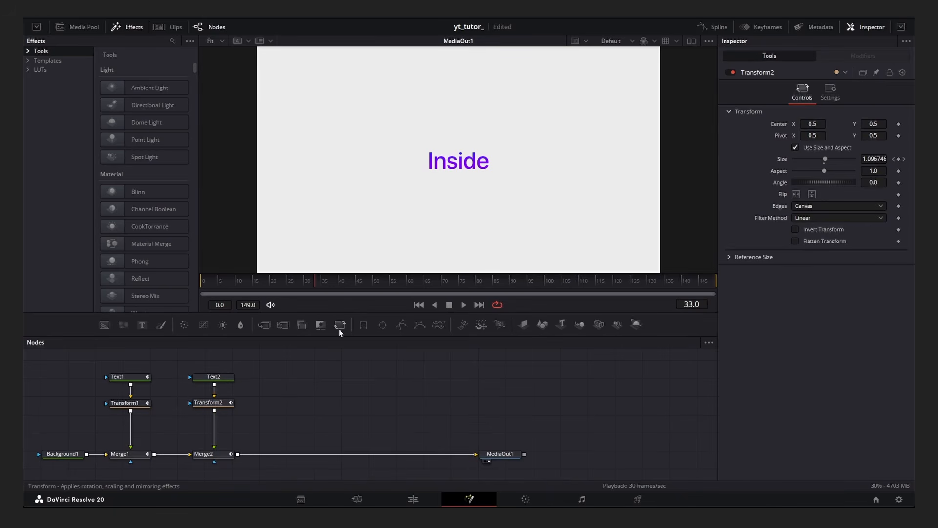
drag(340, 331, 215, 429)
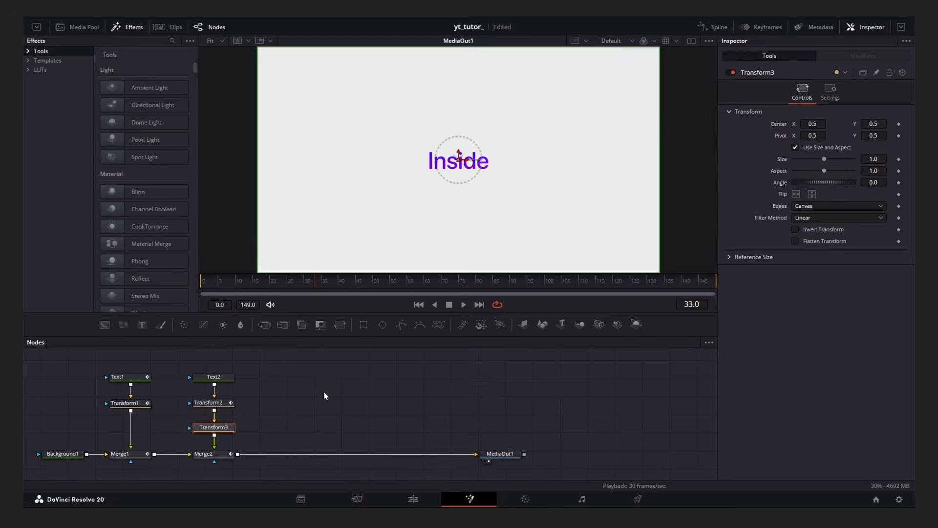
Keyframe Transform3's center at frame 33 and set its X to 0.218 at frame 63.
click(899, 124)
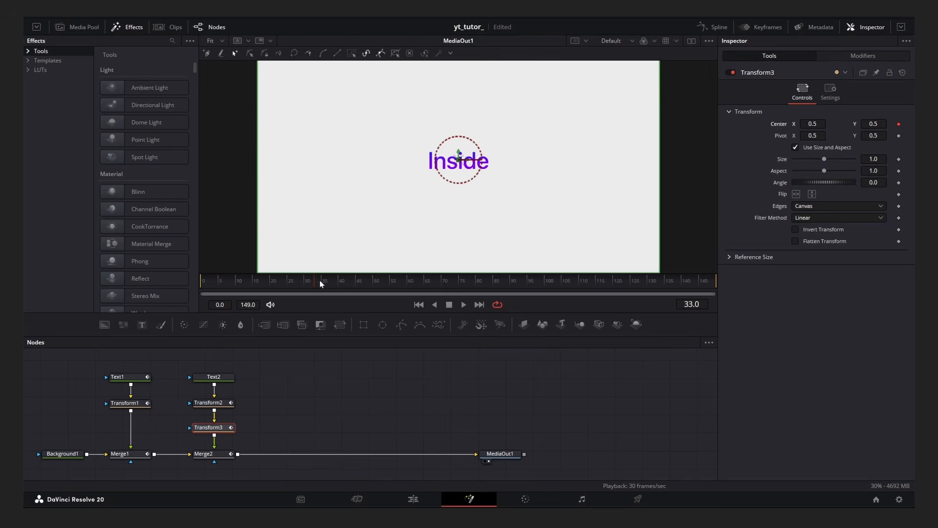
click(417, 281)
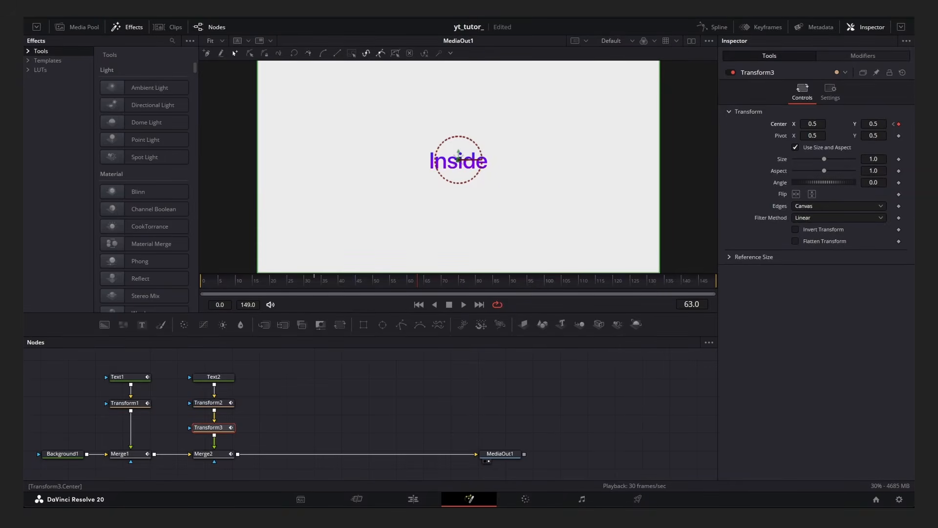
drag(821, 124, 694, 142)
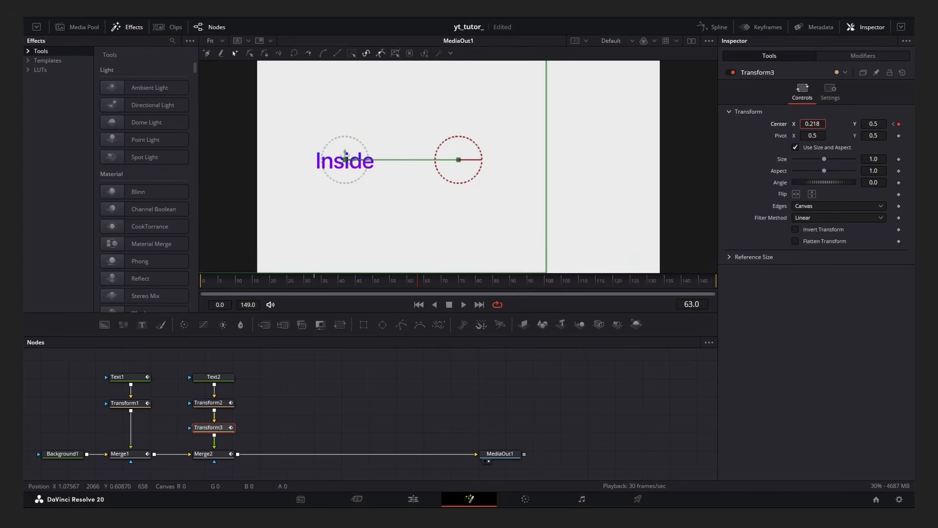
Set Transform3's center keyframes to ease in and ease out at about 70 in the Spline editor.
click(714, 28)
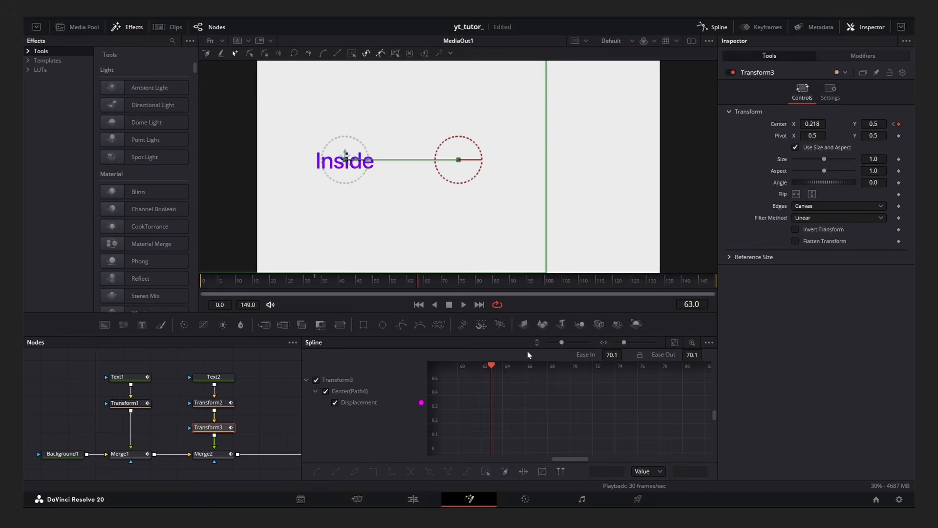
click(317, 473)
drag(612, 355, 646, 361)
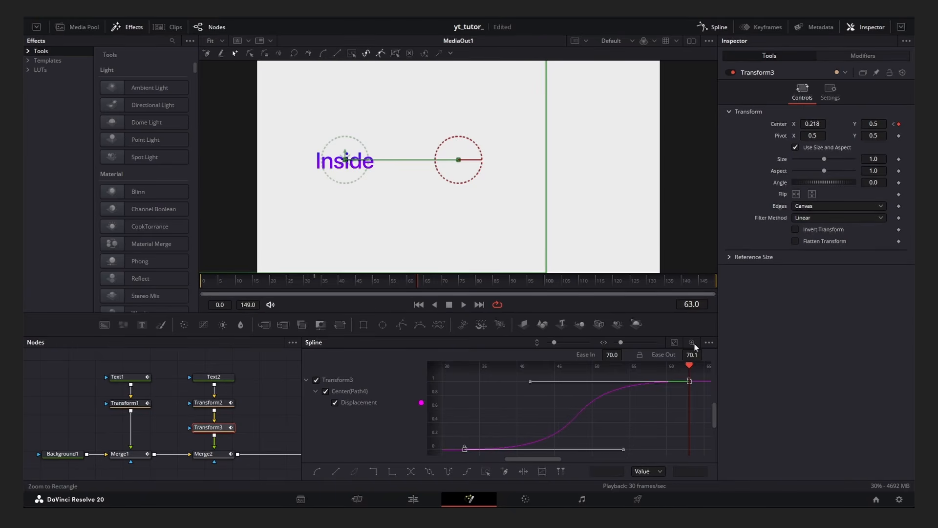
click(722, 28)
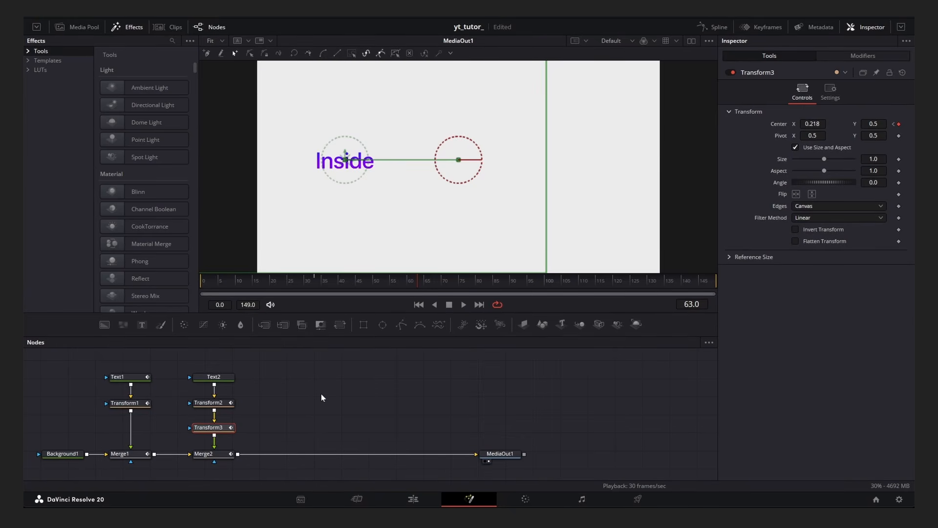
Add the DaVinci_Resolve_Studio.png image from the media pool and merge it over Merge2's output.
click(78, 27)
drag(178, 64, 302, 402)
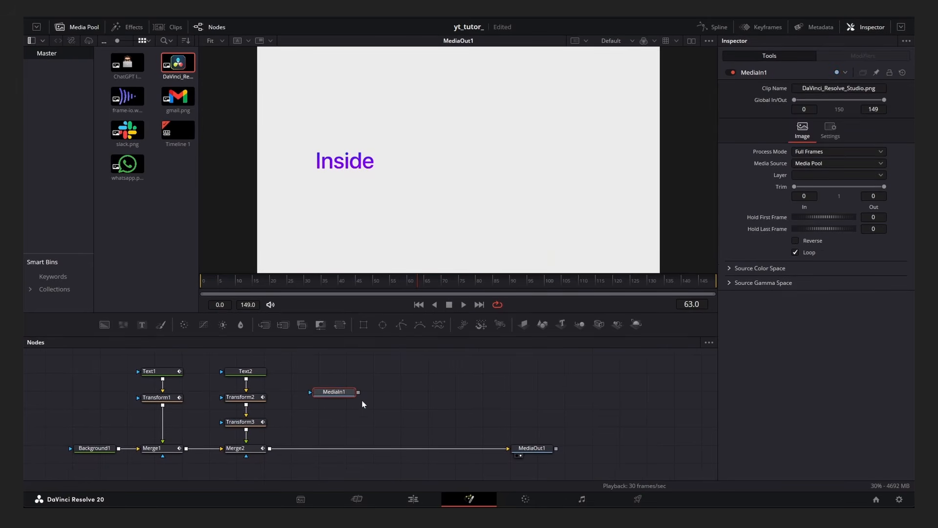
drag(359, 392, 272, 449)
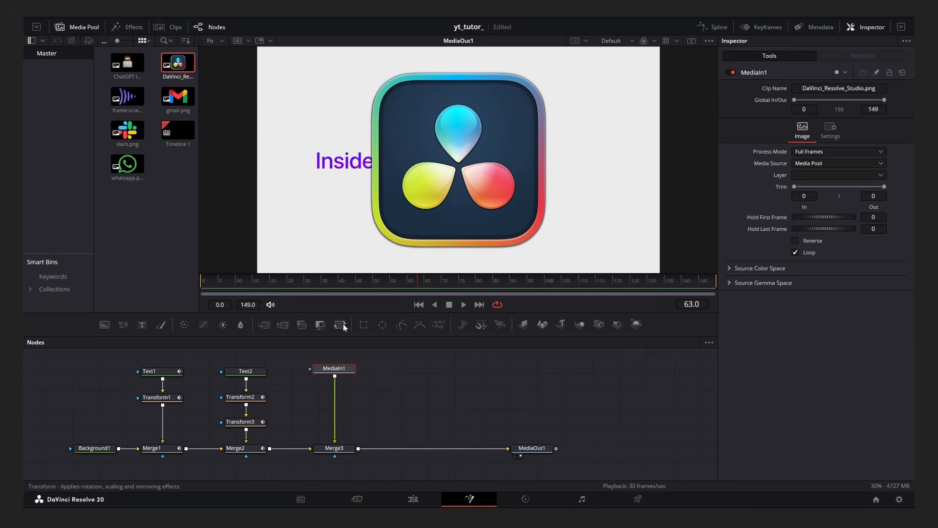
Insert a Transform after MediaIn1 and scale the logo to 0.285.
click(340, 325)
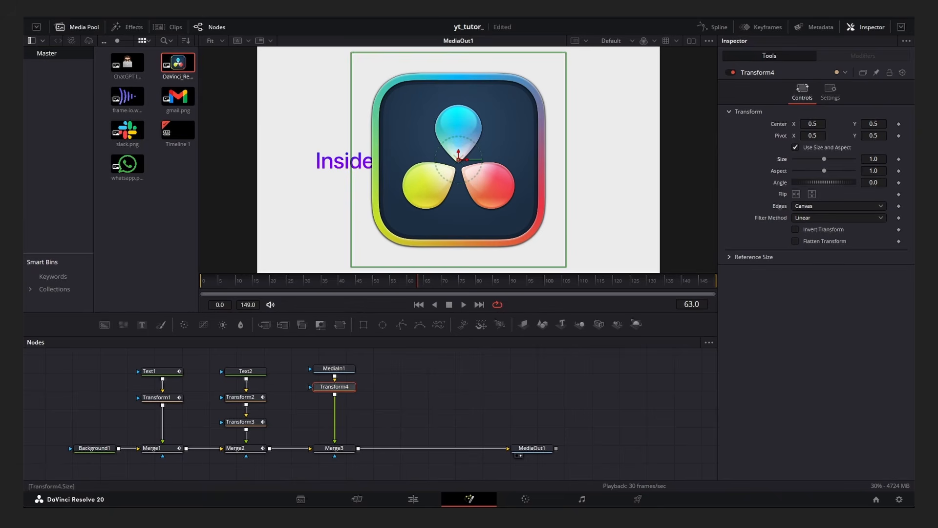
drag(876, 159, 545, 171)
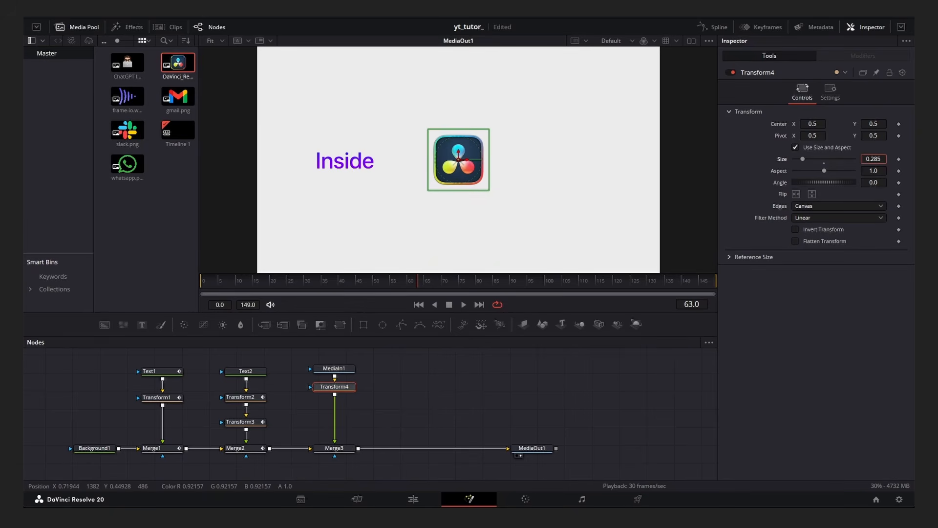
click(552, 402)
Keyframe Transform4's center at frame 63, then move the logo right to X 1.067 at frame 33.
click(328, 387)
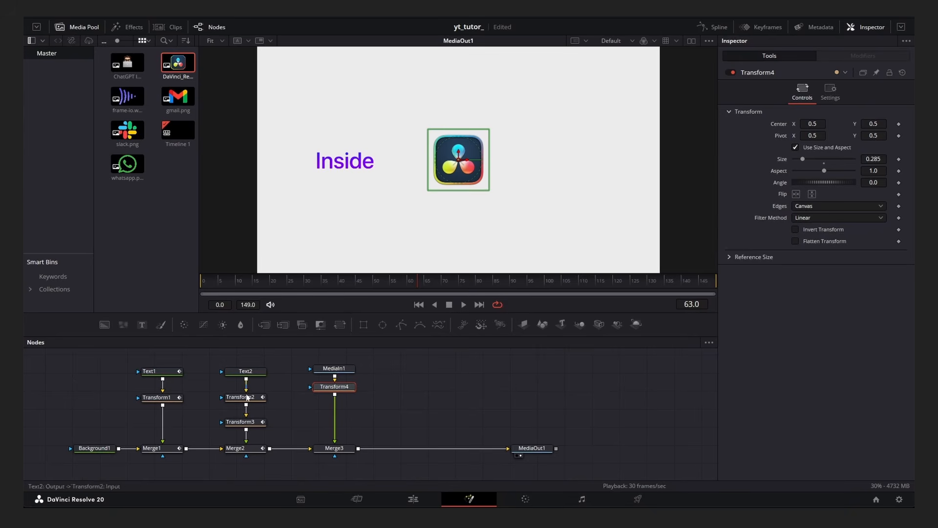
click(247, 423)
click(315, 284)
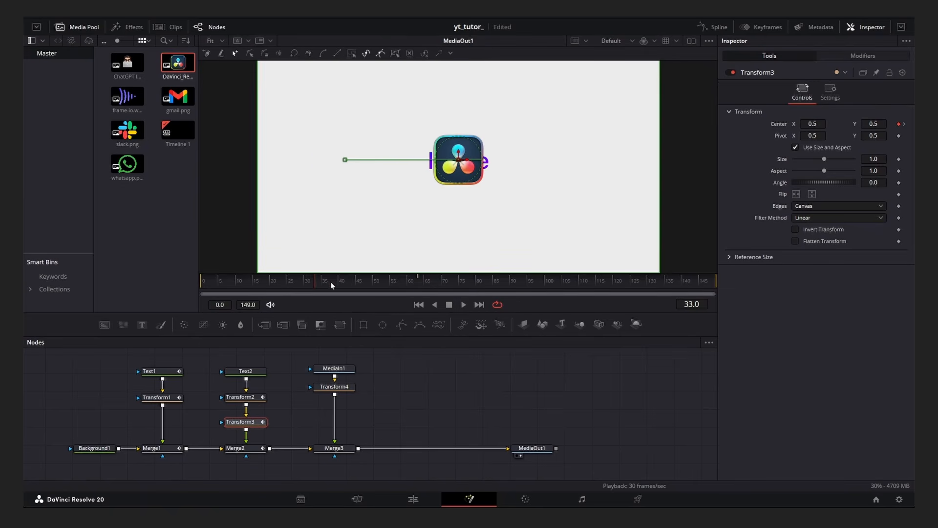
click(334, 387)
click(247, 422)
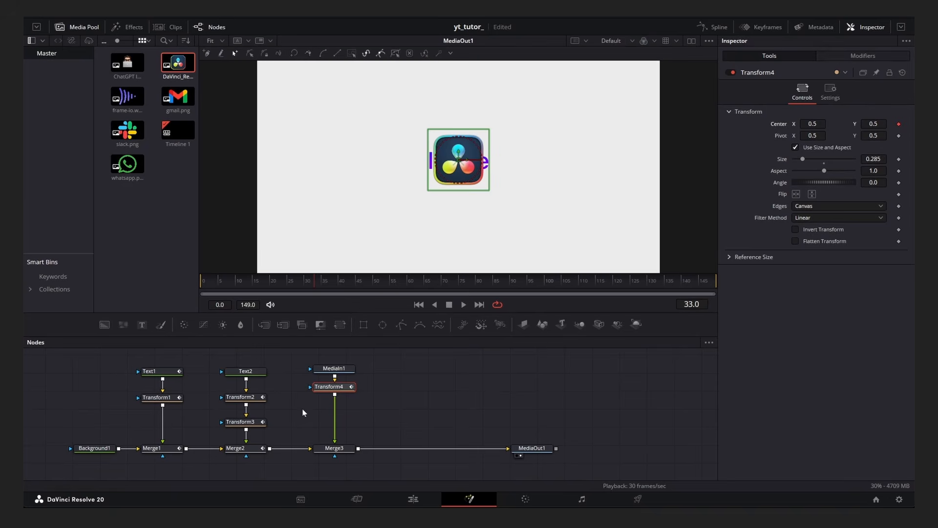
drag(345, 285, 419, 292)
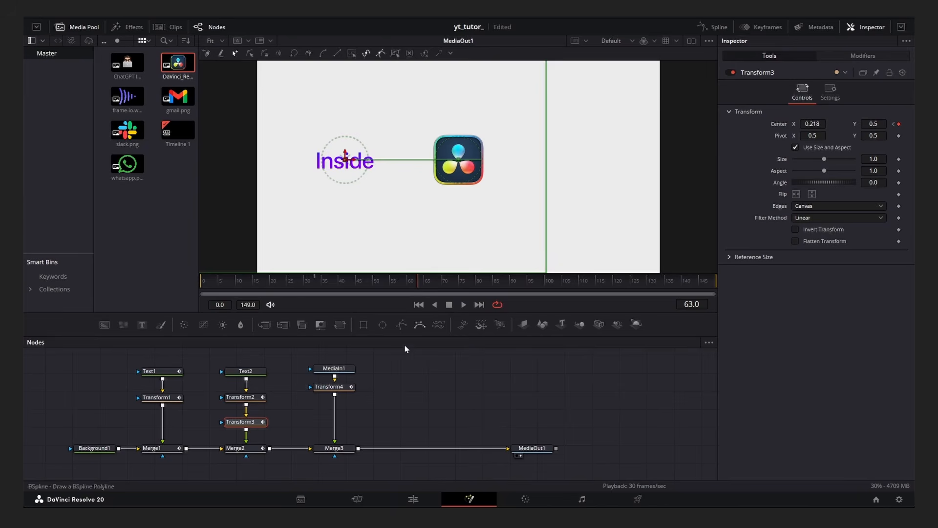
click(334, 387)
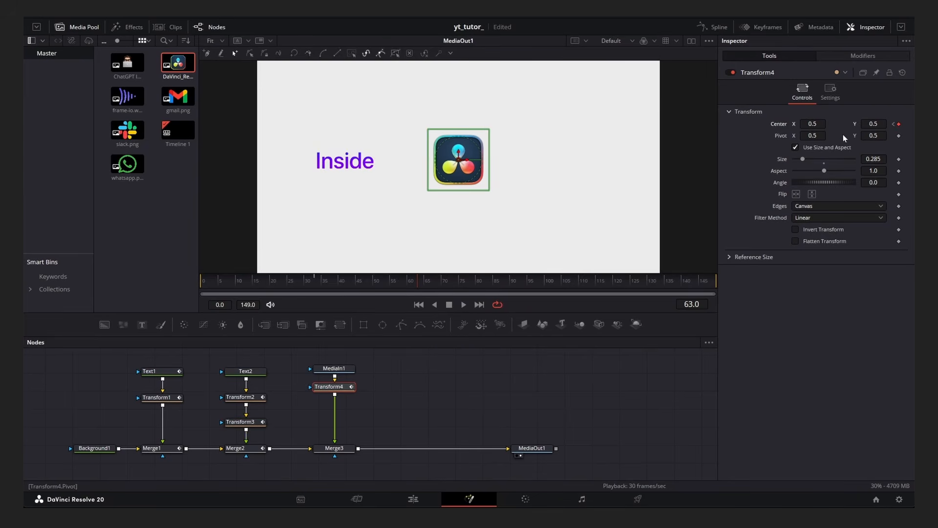
click(894, 124)
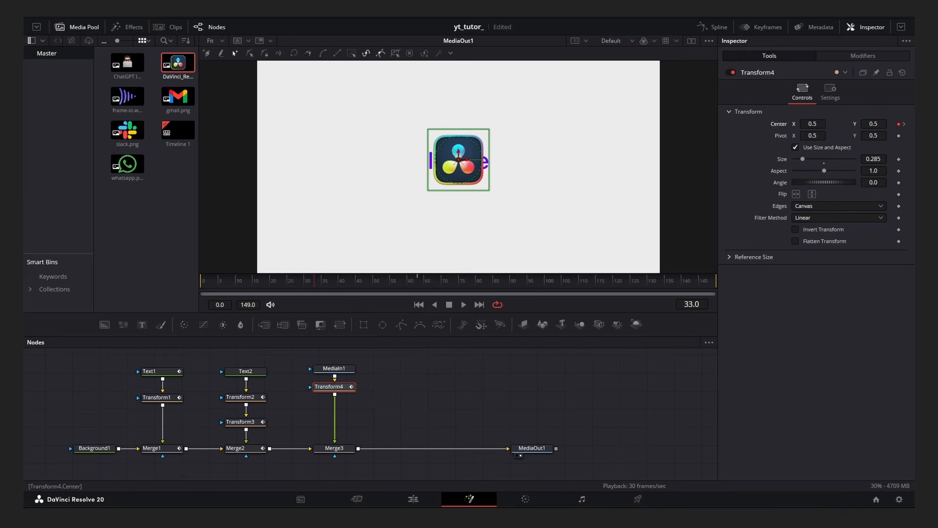
drag(459, 159, 580, 160)
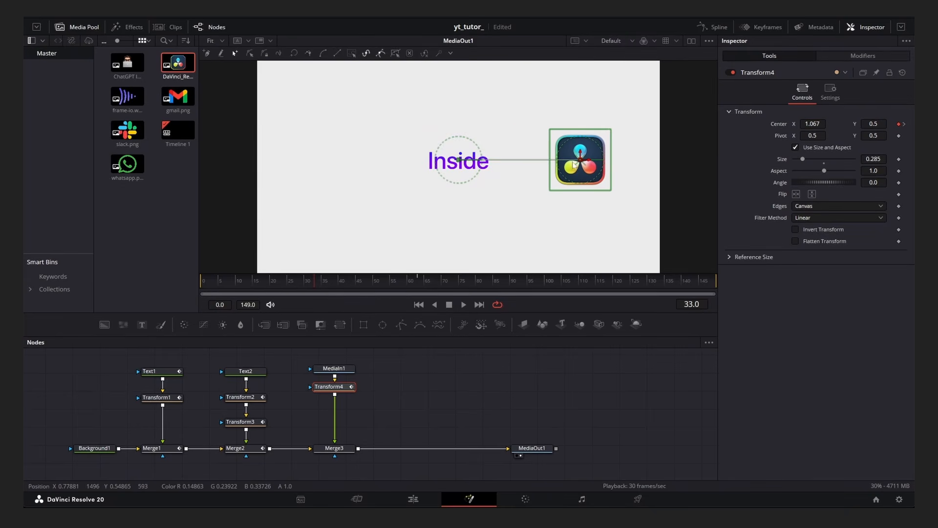
Preview the logo slide, then set all of Transform4's center keyframes to smooth ease in and out of about 70.
key(space)
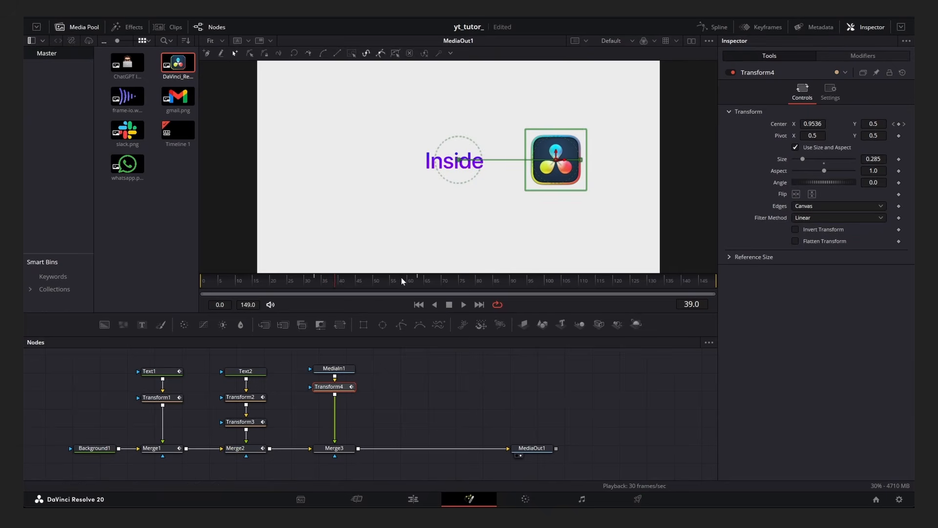
key(space)
click(703, 27)
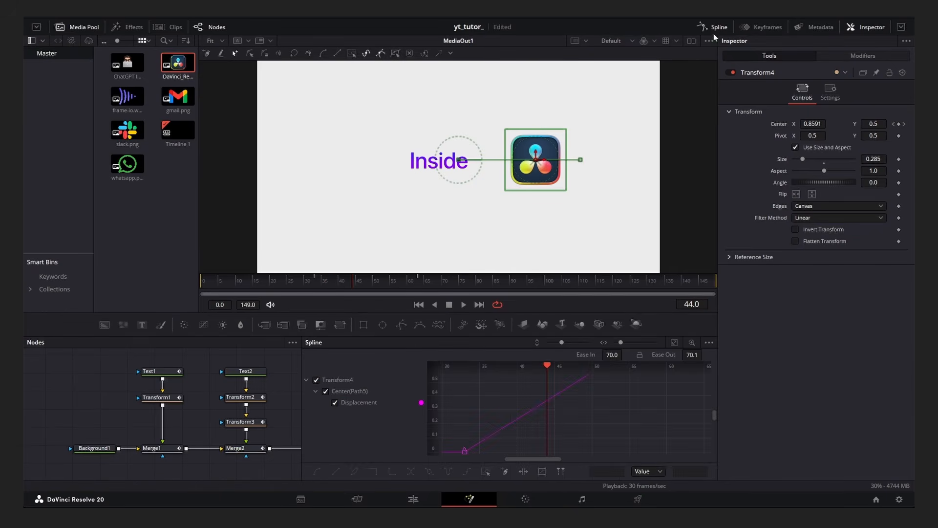
key(ctrl+f)
key(ctrl+a)
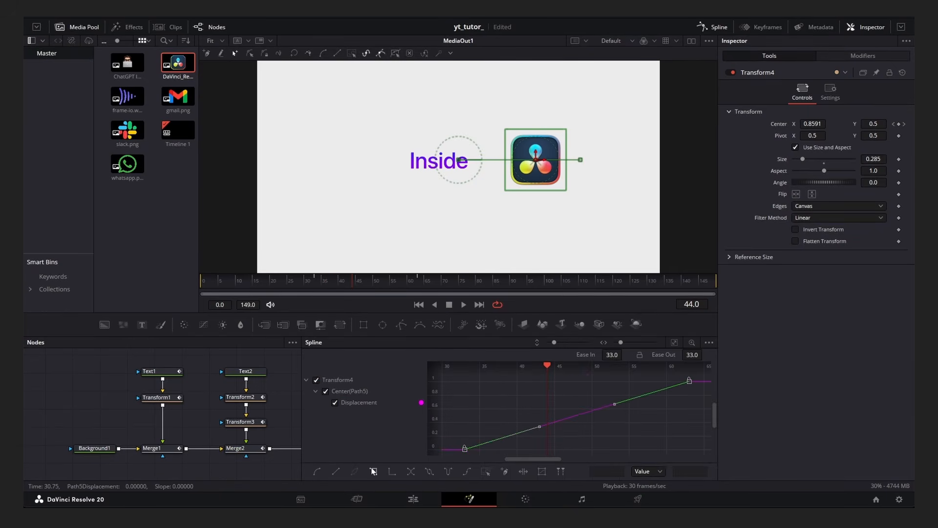
click(318, 471)
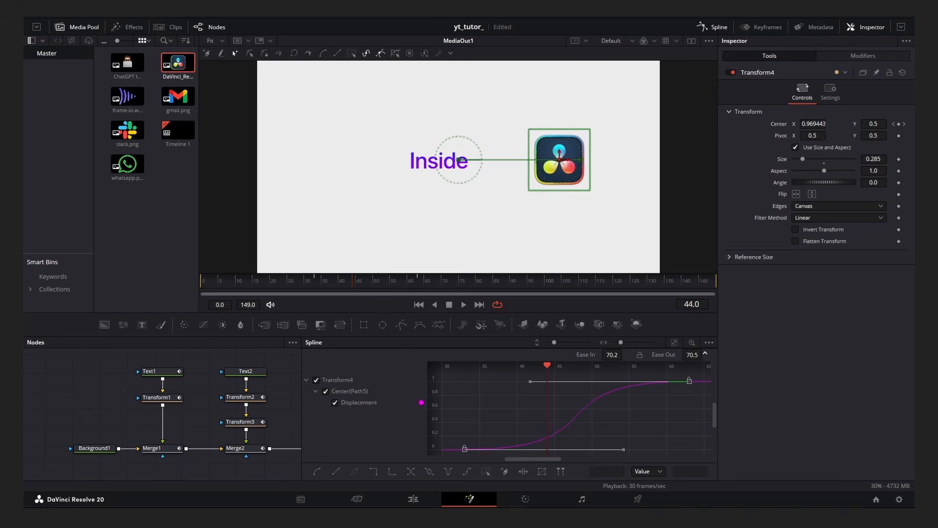
click(716, 27)
Trim Merge2's time range in the Keyframes editor so the Inside title ends at about frame 48.
click(366, 280)
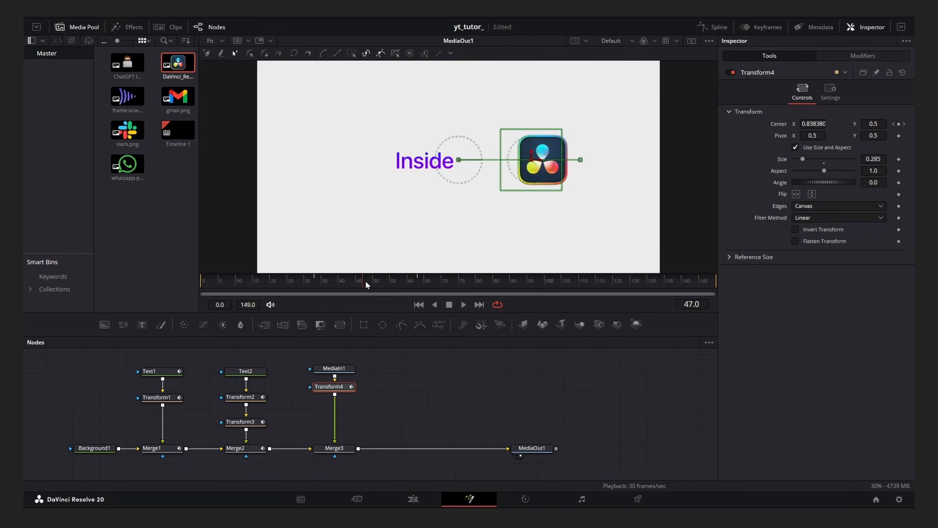
click(253, 448)
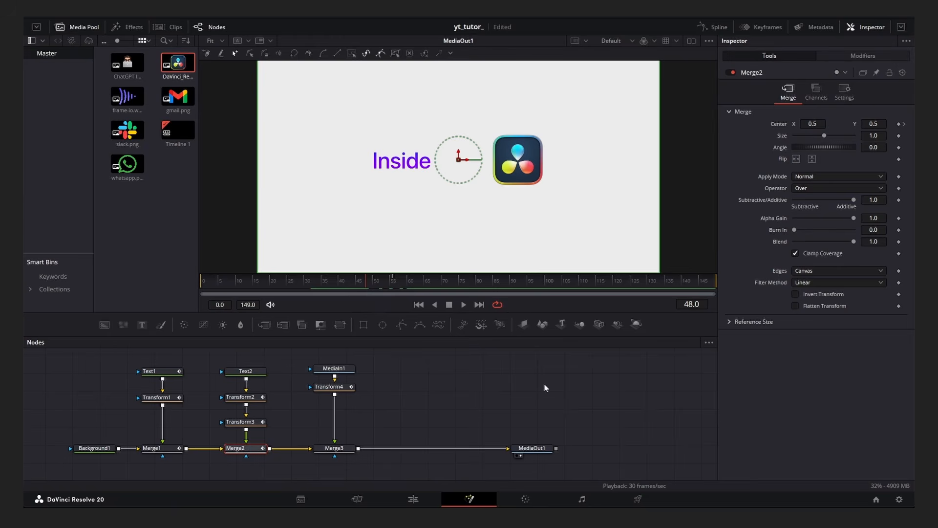
click(761, 29)
scroll(561, 395, down, 10)
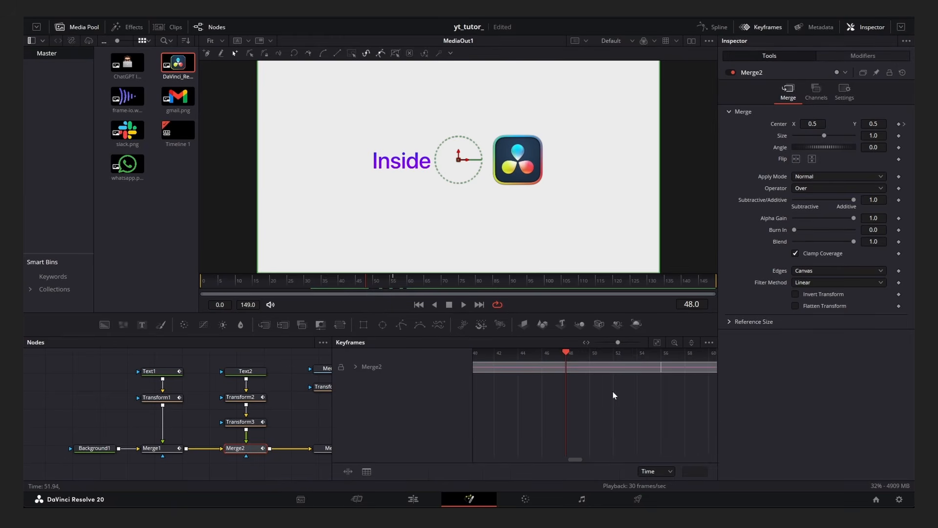
scroll(649, 389, right, 2)
drag(713, 366, 514, 377)
scroll(510, 380, up, 8)
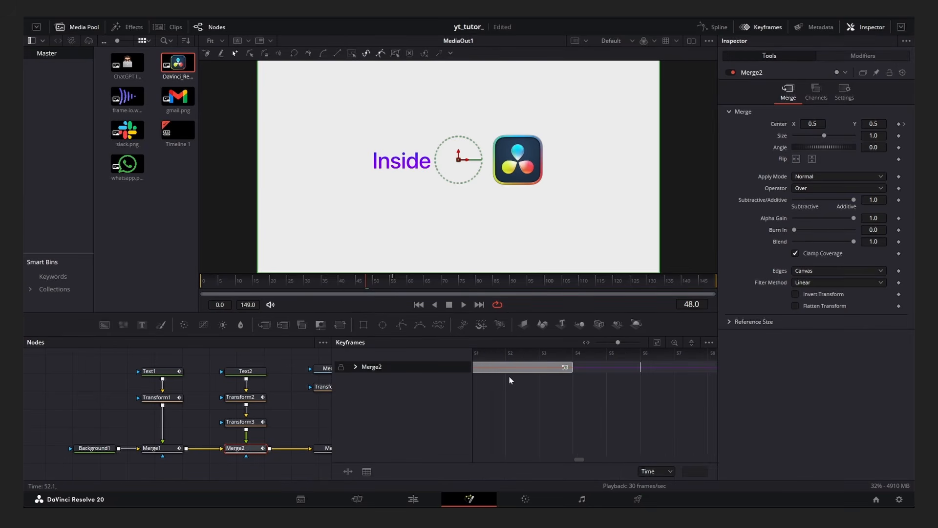
drag(707, 366, 505, 379)
click(762, 27)
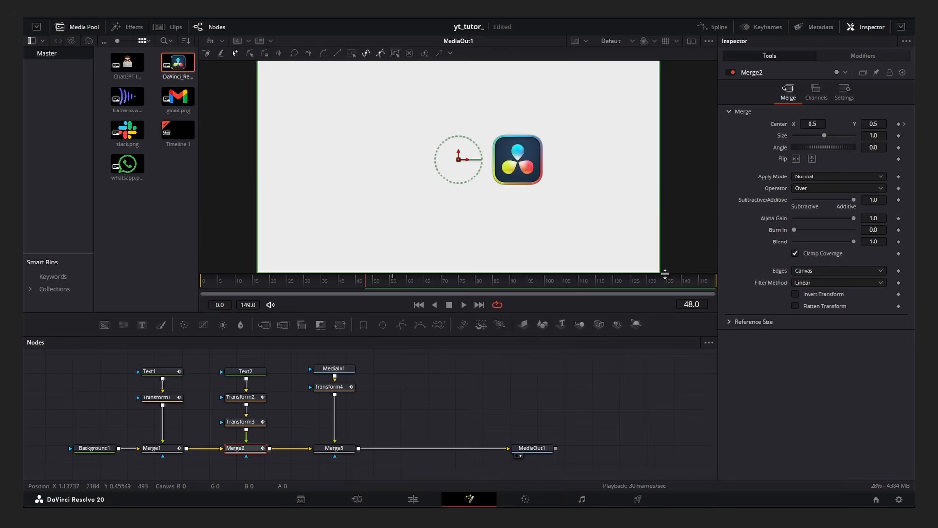
Keyframe Merge3's size and shift Merge3's time range in the Keyframes editor so the logo appears after the Inside title.
click(337, 448)
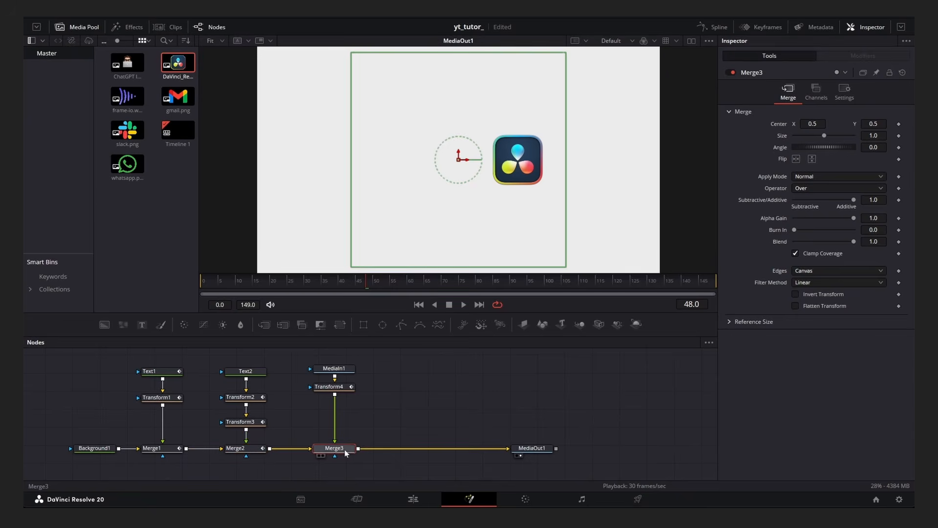
click(757, 27)
drag(303, 424, 215, 428)
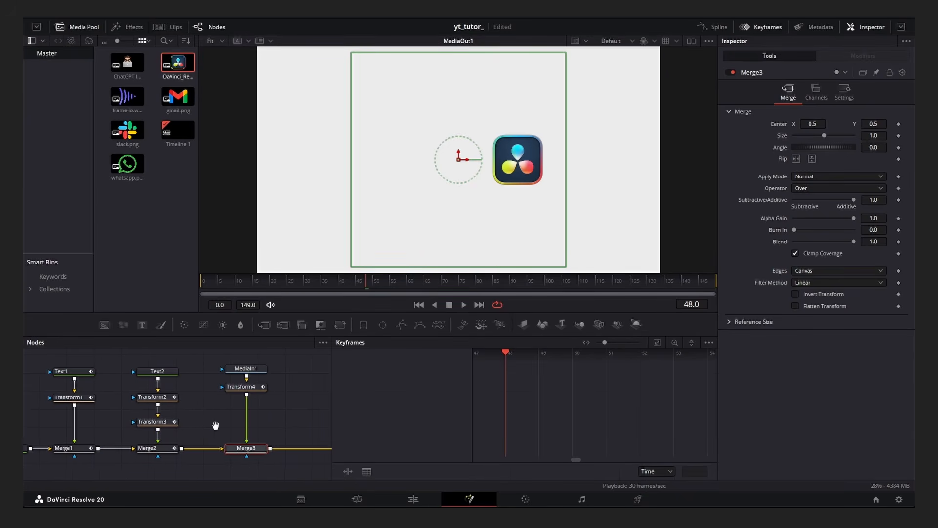
click(898, 135)
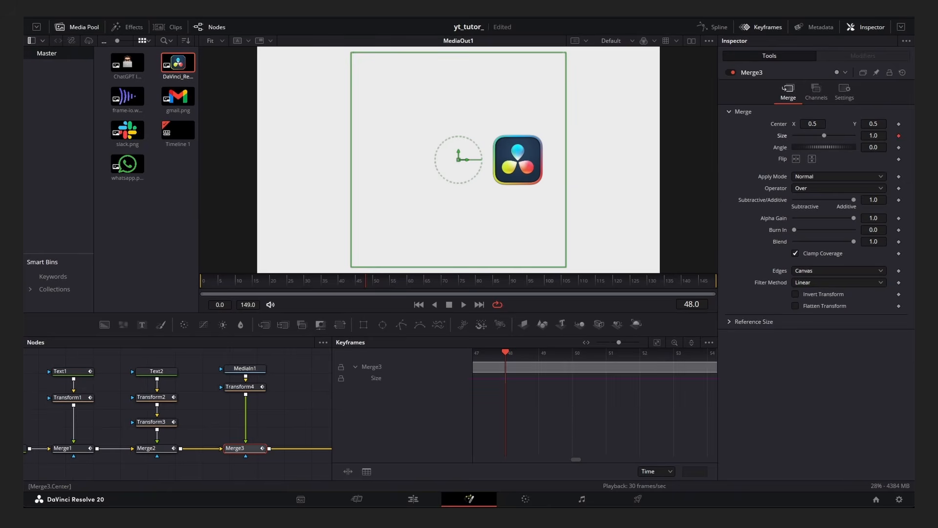
scroll(562, 384, down, 10)
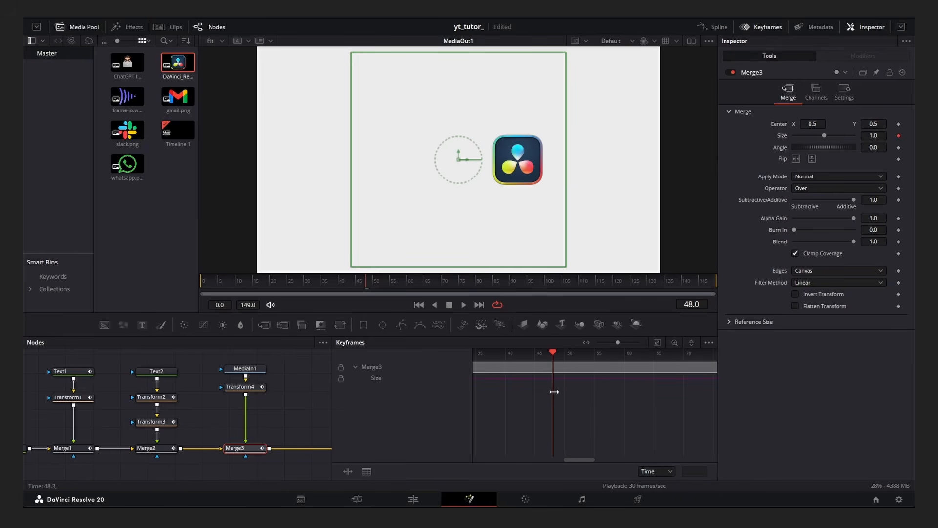
drag(511, 366, 574, 370)
scroll(580, 378, up, 10)
click(756, 28)
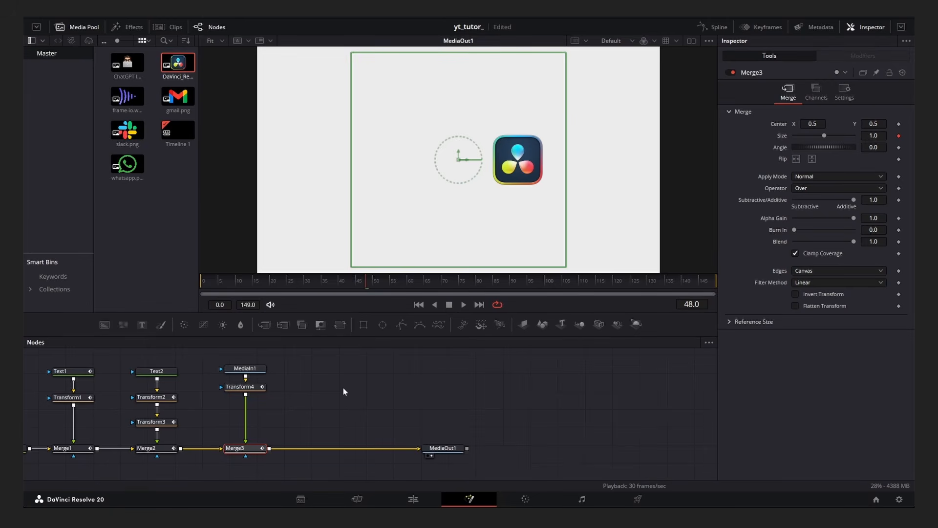
Play back and scrub the animation to review the change from the Inside title to the logo.
click(288, 414)
drag(298, 314, 298, 317)
click(293, 282)
key(space)
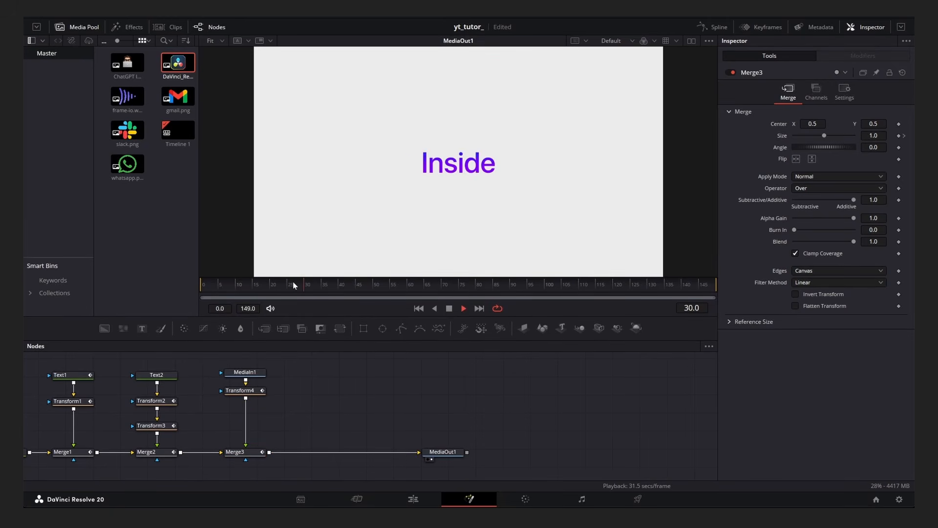
drag(292, 286, 201, 289)
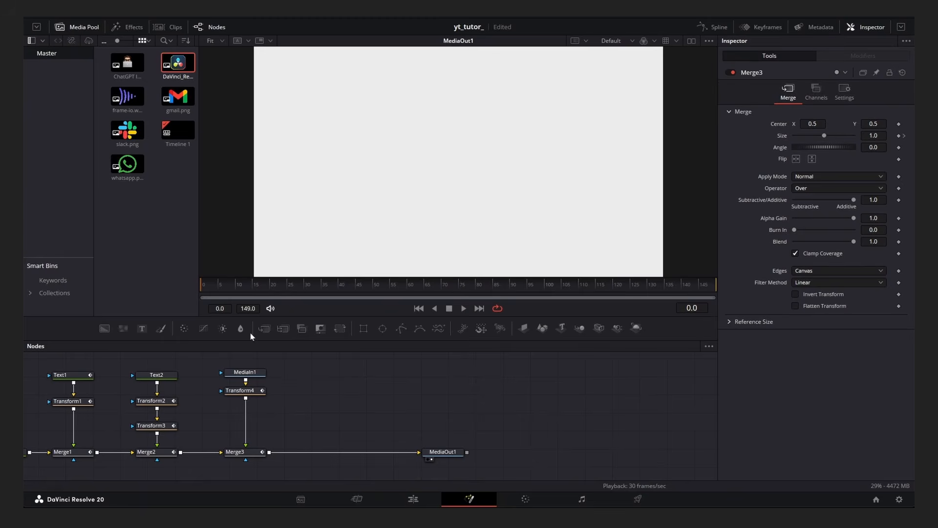
key(space)
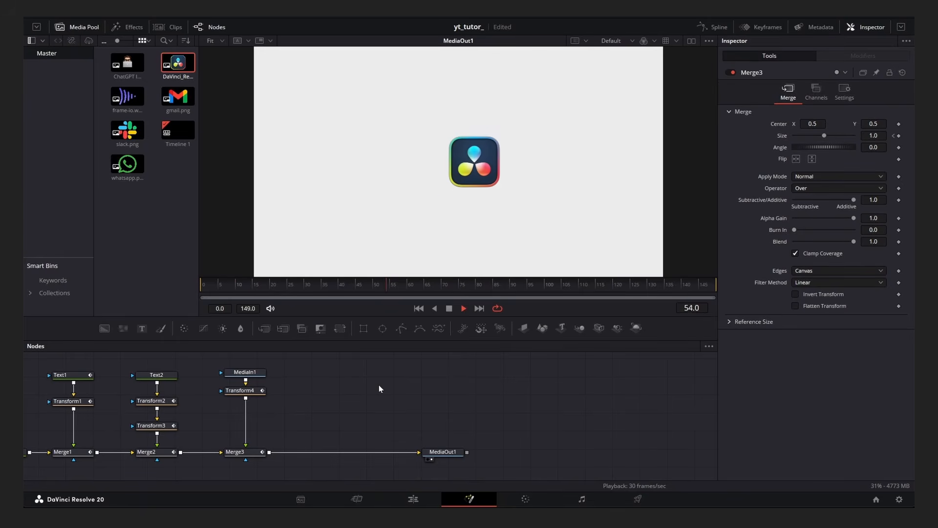
click(202, 289)
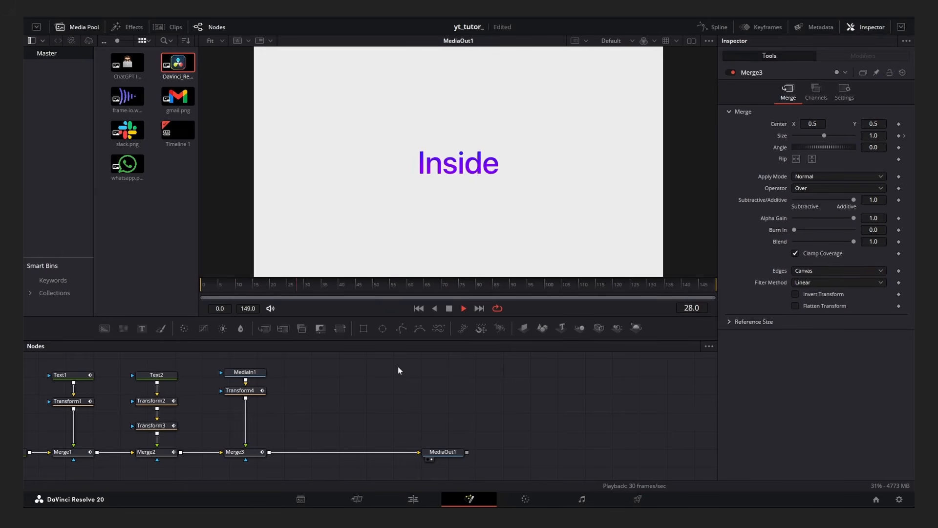
key(space)
drag(266, 290, 201, 289)
key(space)
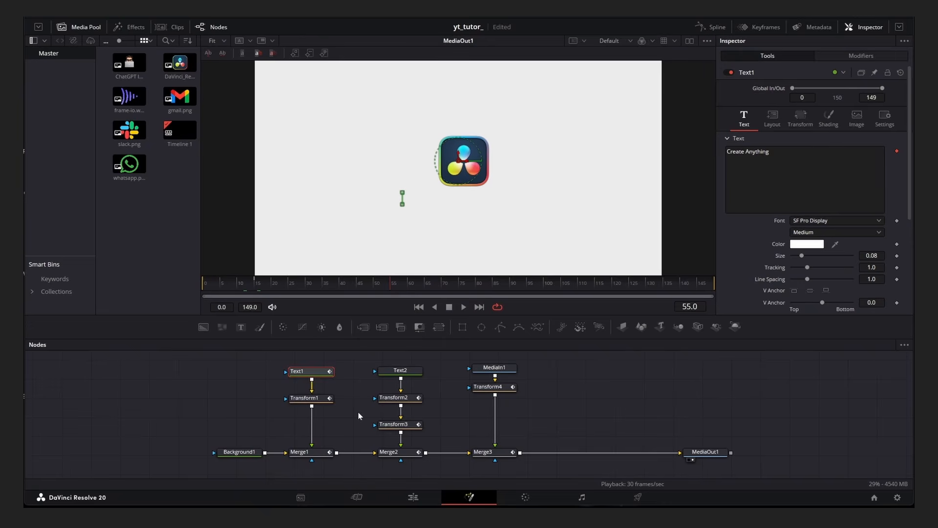
Enable Motion Blur in the settings of Text1, Transform1 and Merge1.
drag(358, 415, 367, 420)
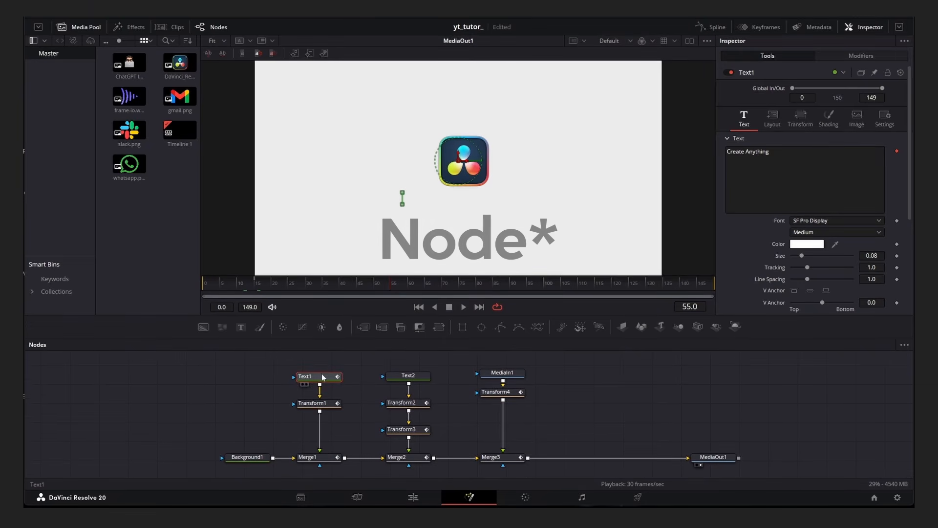
click(886, 120)
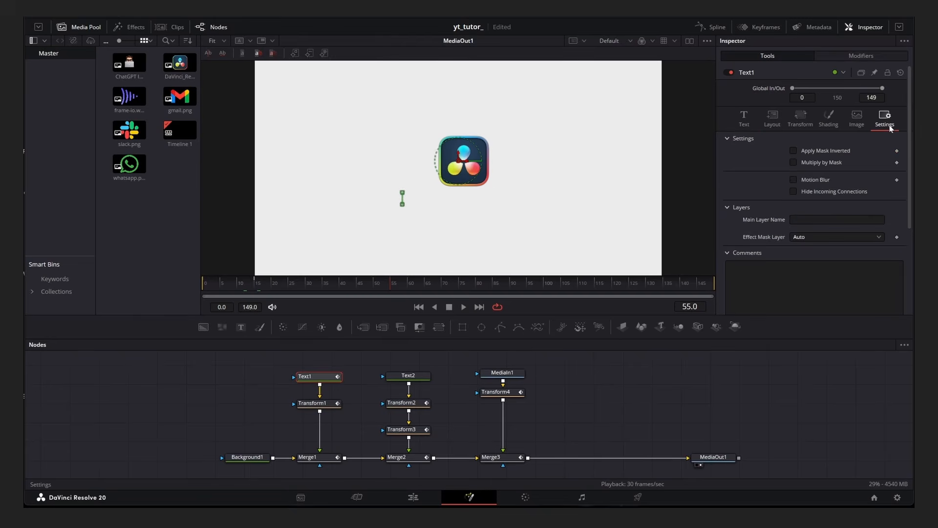
click(794, 180)
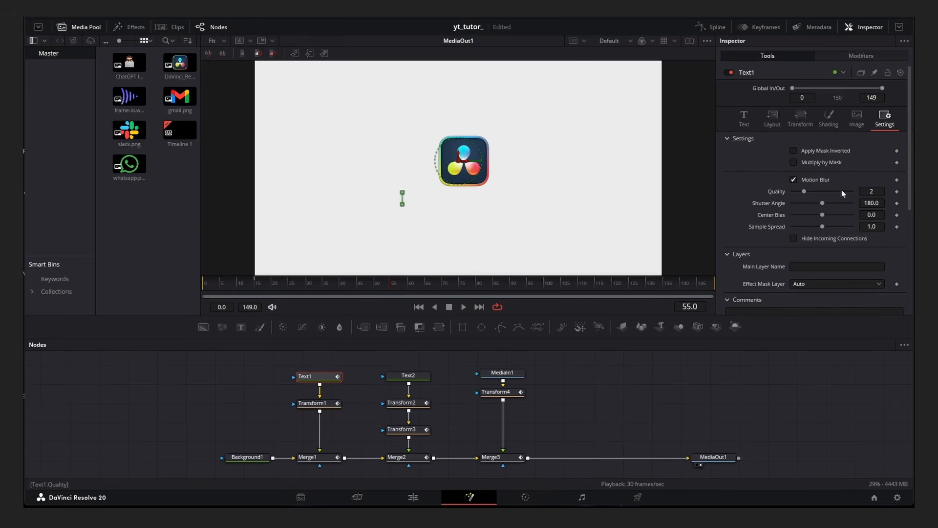
click(313, 403)
double_click(836, 220)
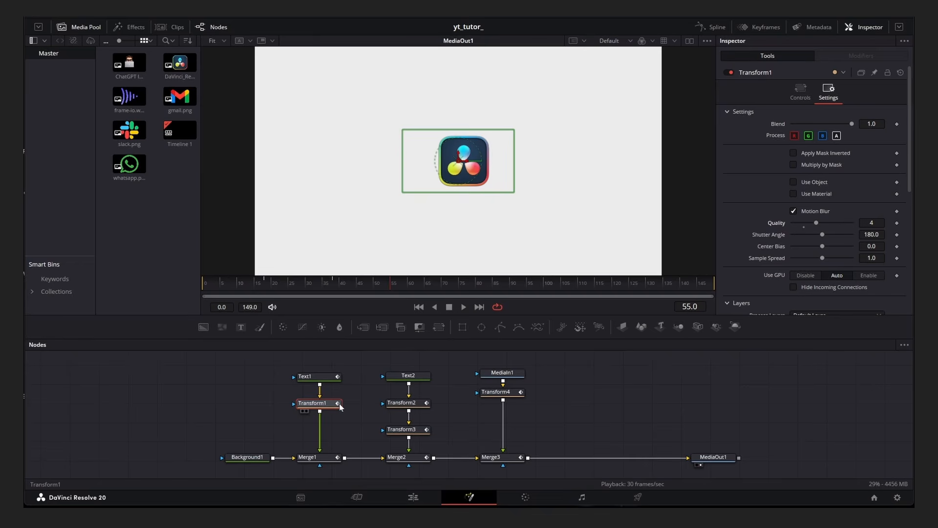
click(326, 459)
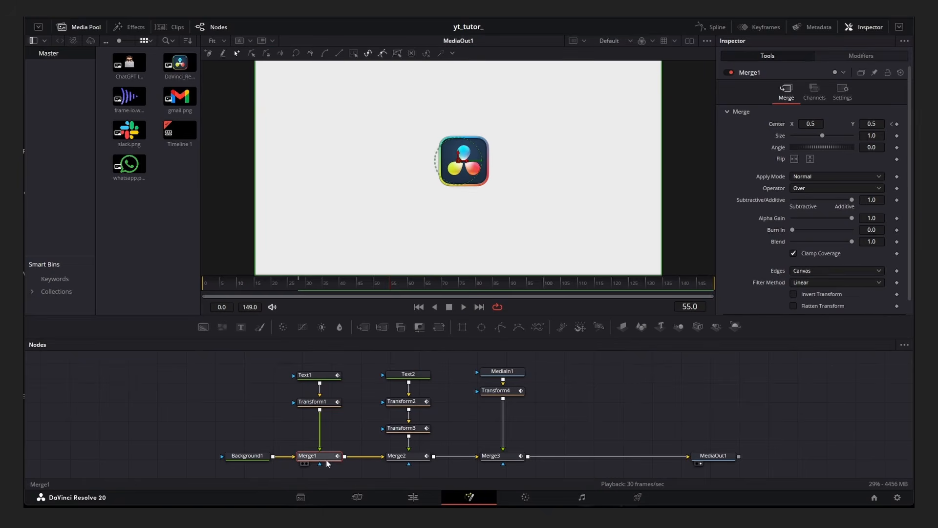
click(815, 211)
Enable Motion Blur in the settings of Transform2, Transform3 and Merge2.
click(421, 402)
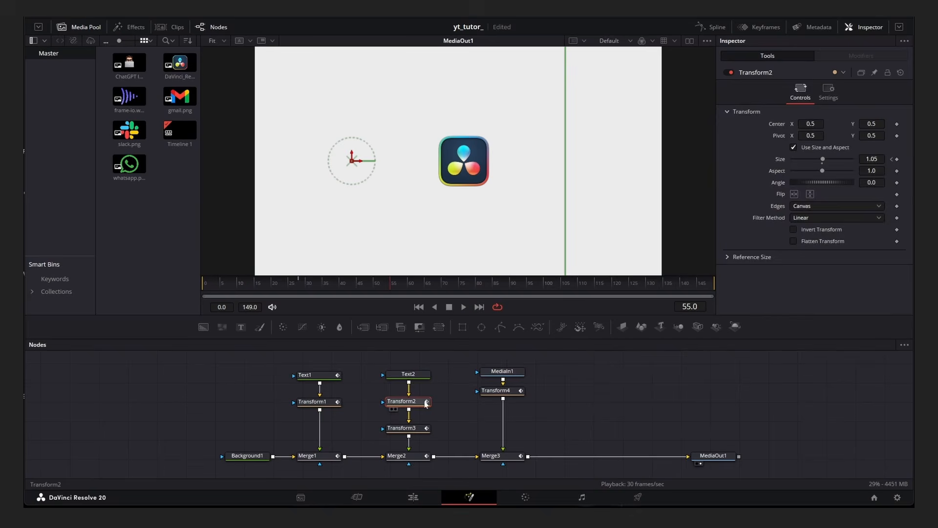
click(828, 92)
click(816, 211)
click(411, 429)
click(828, 92)
click(815, 211)
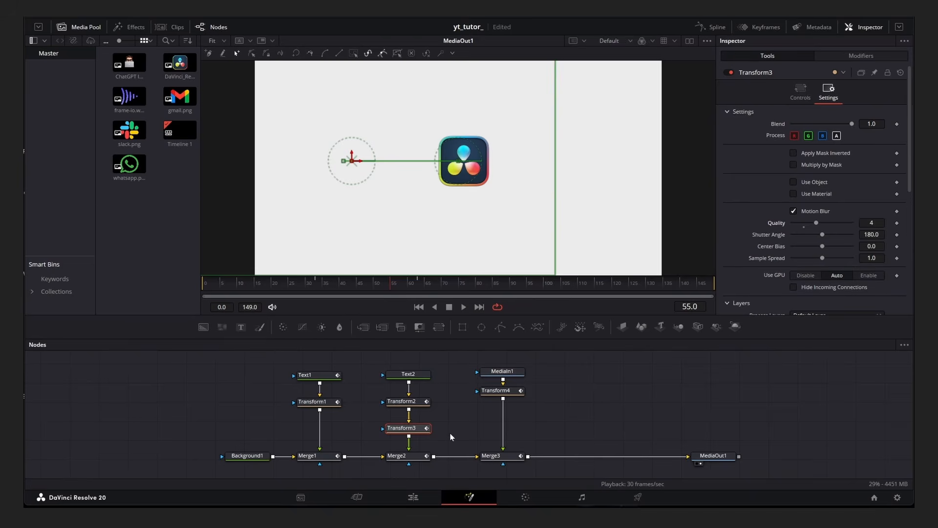
click(397, 455)
click(815, 211)
Enable Motion Blur on Transform4 and Merge3, raising Transform4's motion blur quality.
click(496, 391)
click(828, 91)
click(815, 211)
drag(803, 223, 816, 223)
click(513, 457)
click(815, 211)
click(586, 411)
Play back the full title animation to check the motion blur.
key(space)
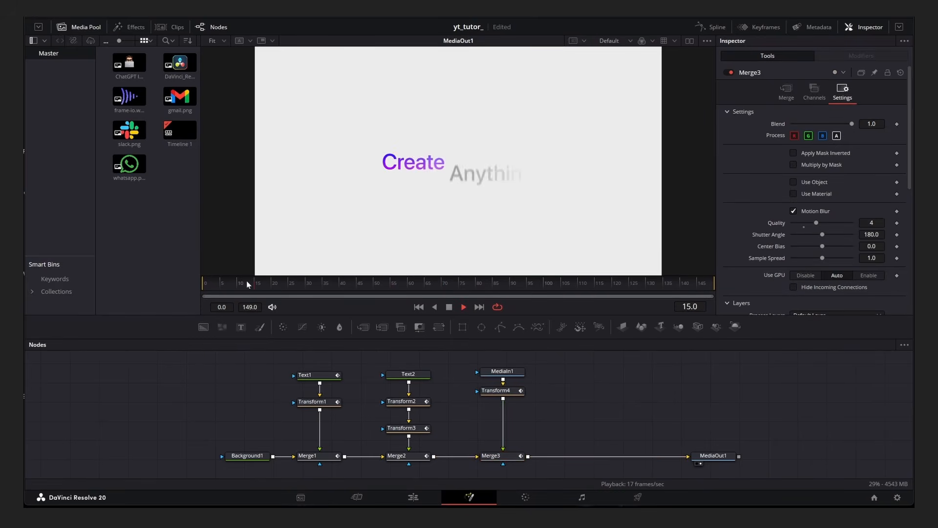
drag(246, 281, 169, 300)
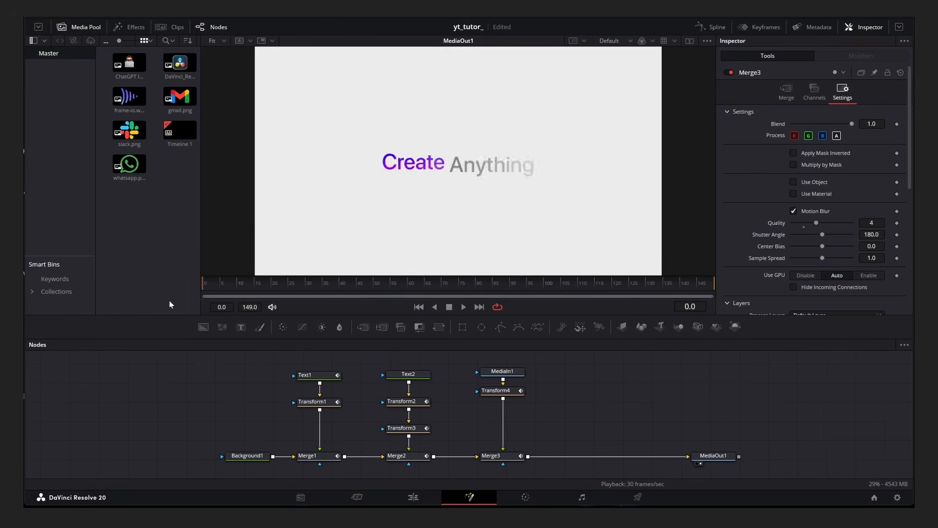
key(space)
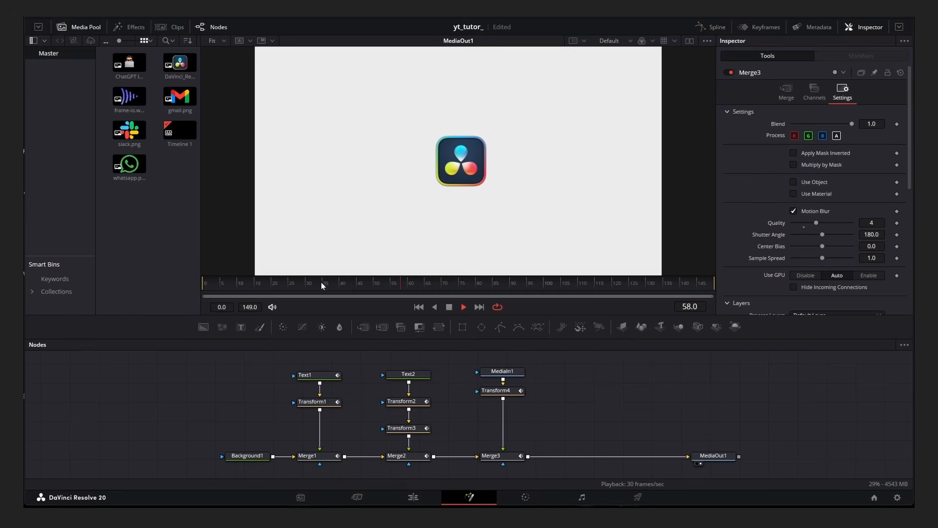
click(279, 286)
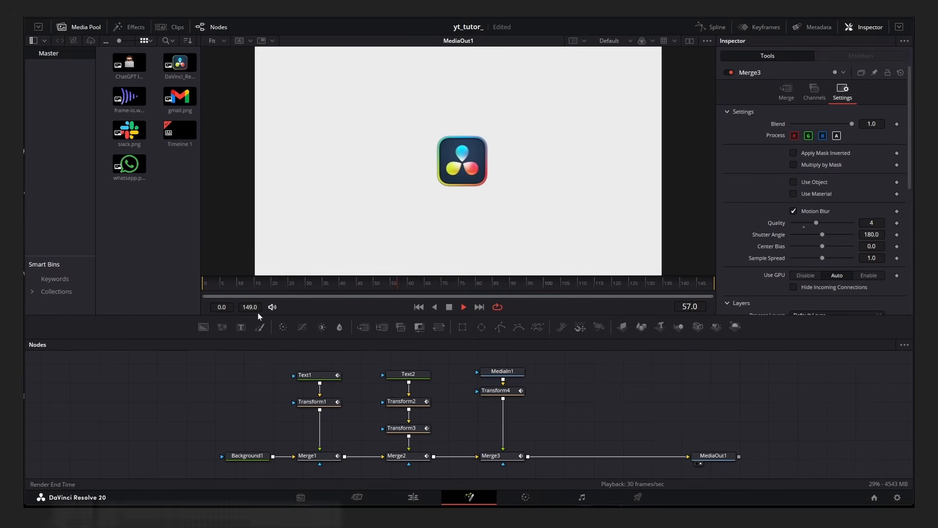
drag(569, 368, 480, 368)
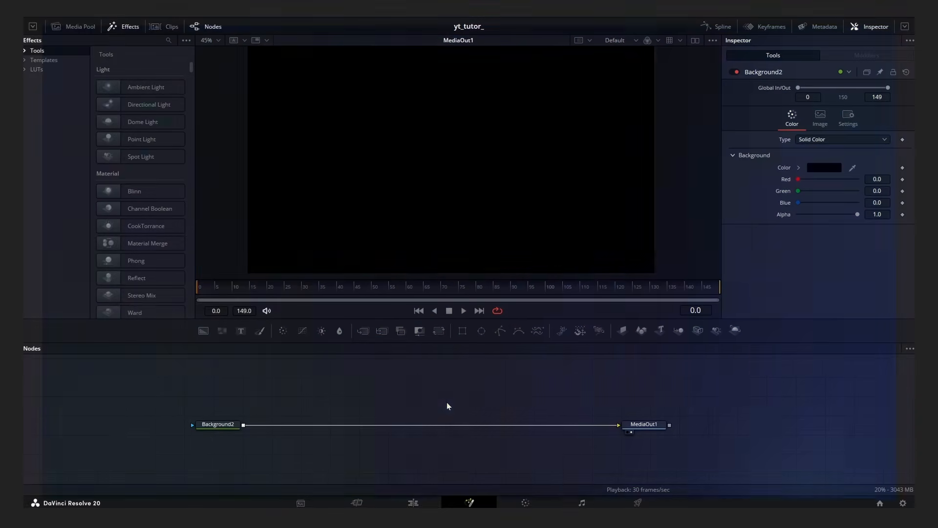
Add a Rev Squircle tool to the new composition.
click(218, 430)
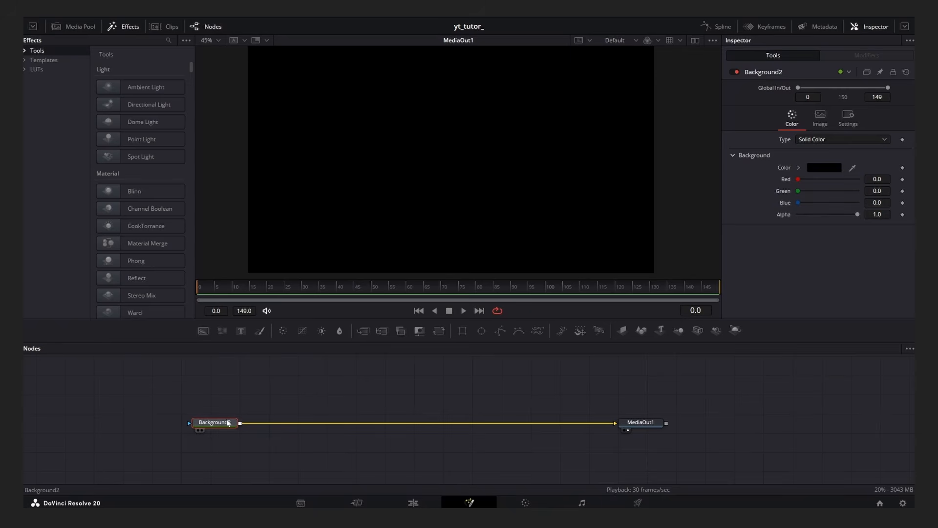
drag(228, 423, 227, 425)
click(480, 394)
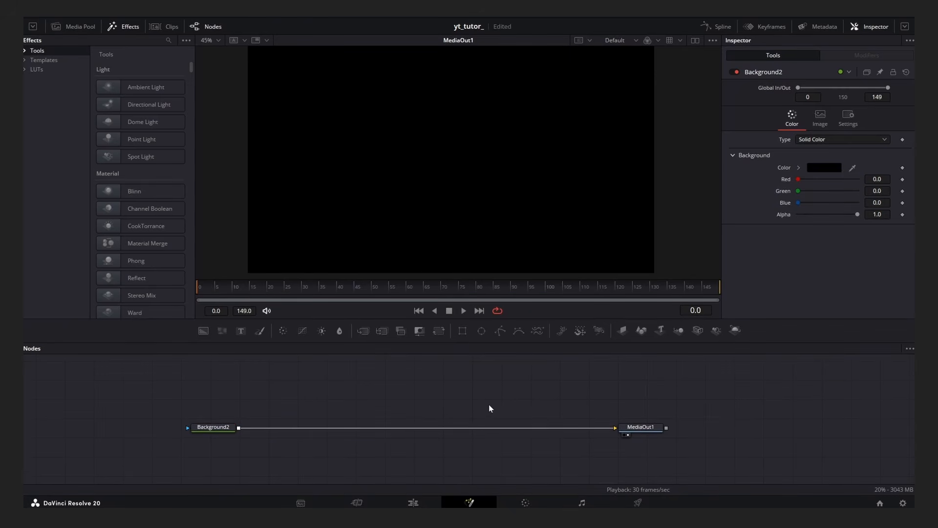
key(shift+space)
text(squi)
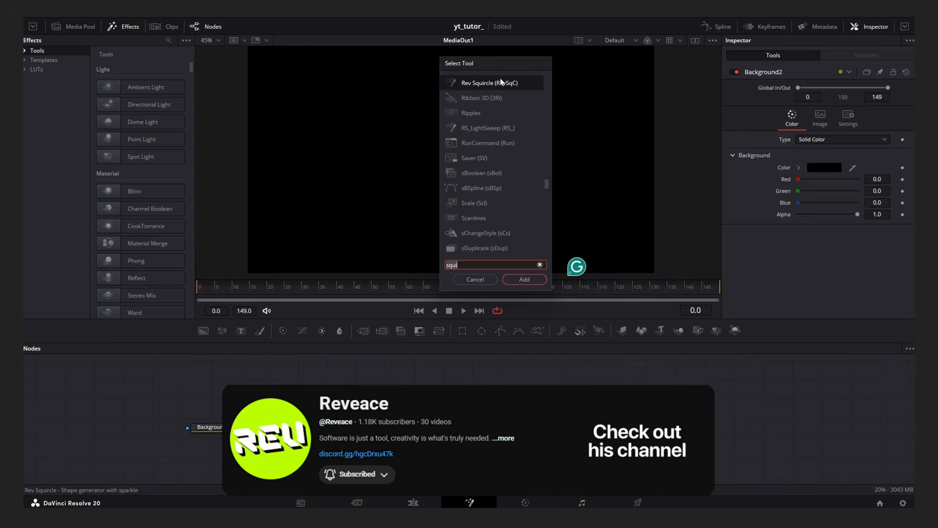
click(506, 83)
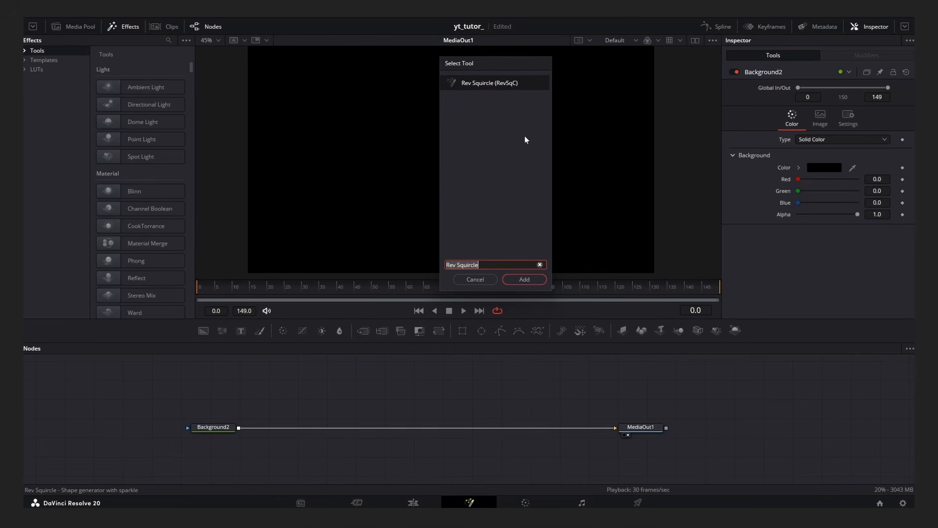
click(515, 279)
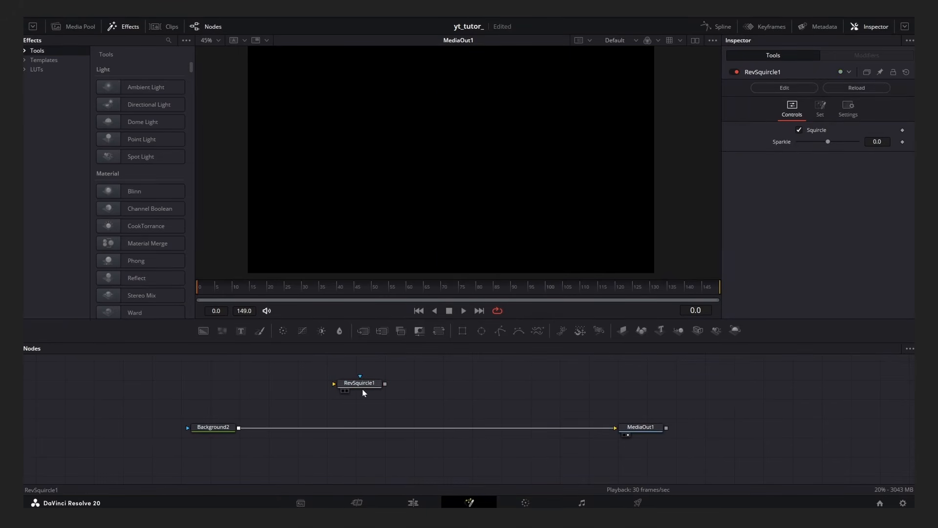
Add a Background feeding the Rev Squircle and merge the shape over Background2.
drag(204, 331, 241, 431)
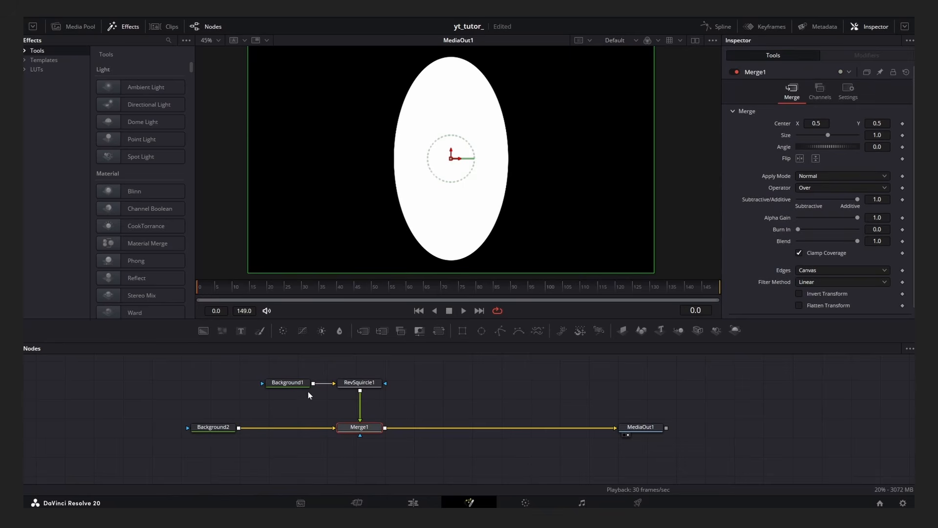
drag(298, 384, 377, 371)
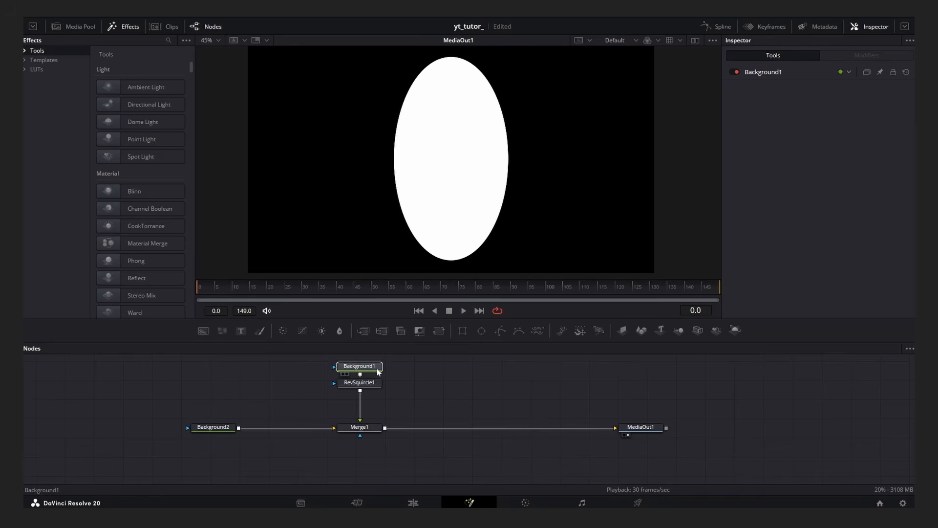
Stretch the Rev Squircle's Scale X to about 1.72 and set its Sparkle to -1.0.
click(366, 407)
click(816, 111)
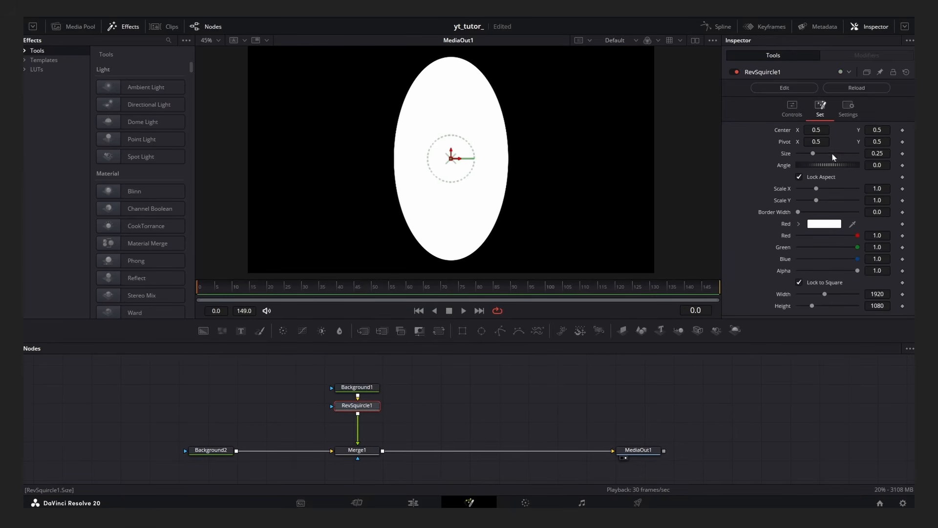
drag(818, 189, 831, 190)
click(792, 109)
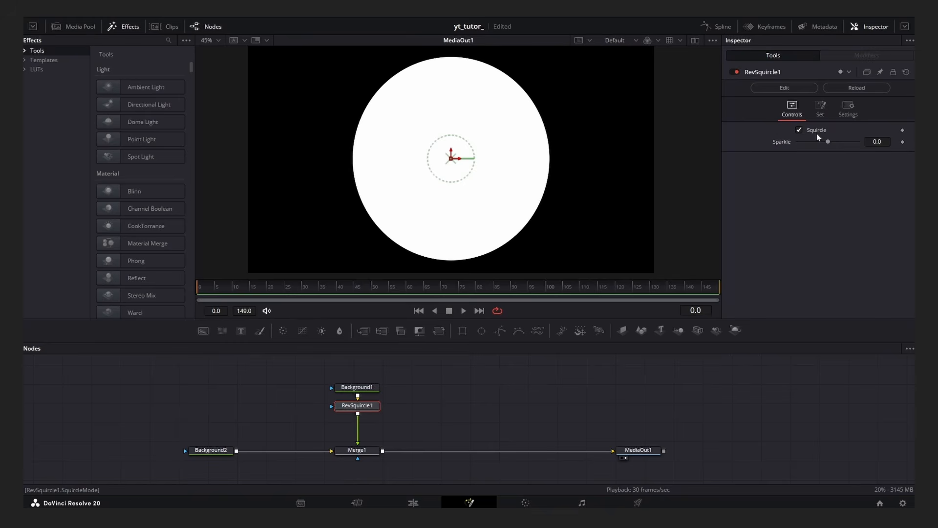
drag(803, 141, 788, 156)
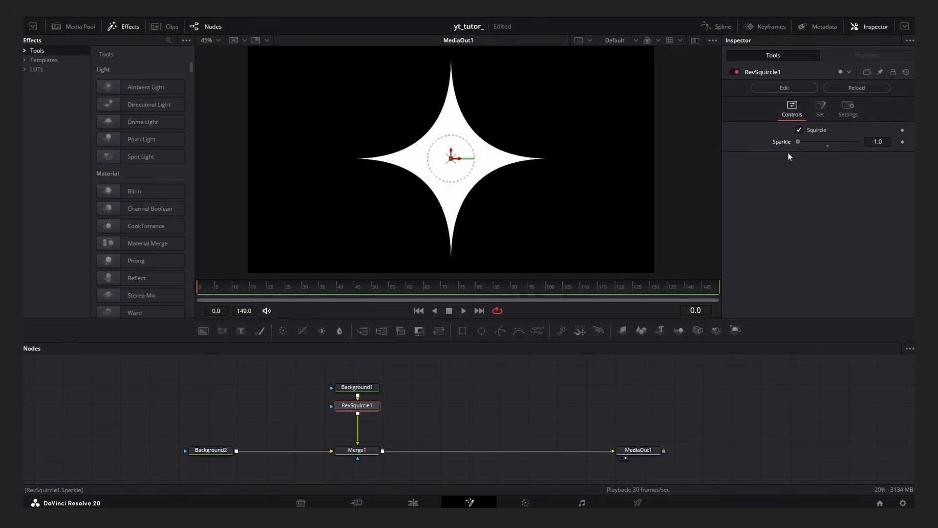
Reduce the Rev Squircle's Size to about 0.186.
click(491, 394)
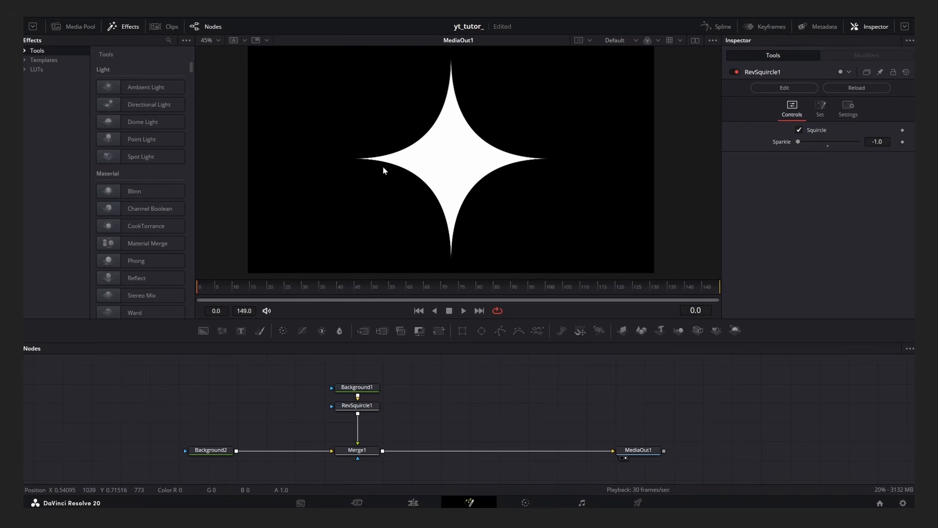
click(357, 406)
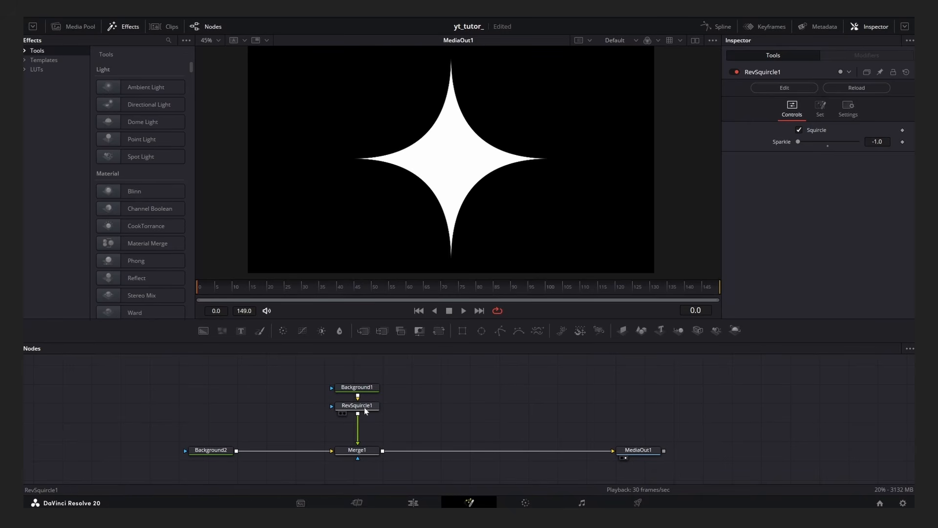
click(819, 110)
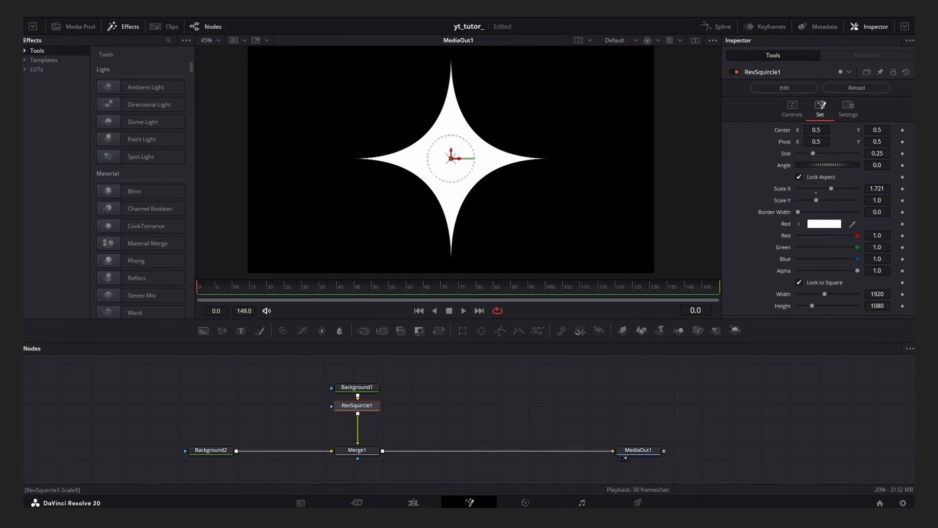
drag(878, 154, 848, 154)
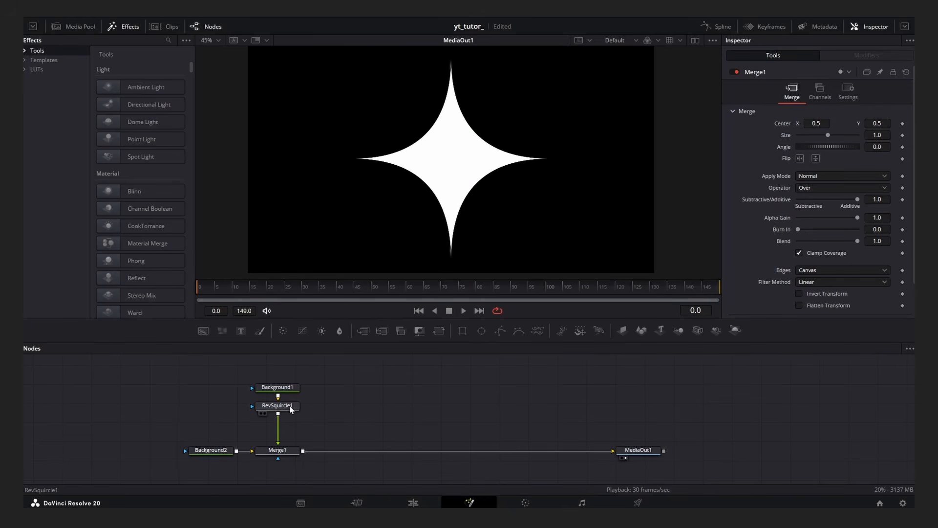
click(289, 406)
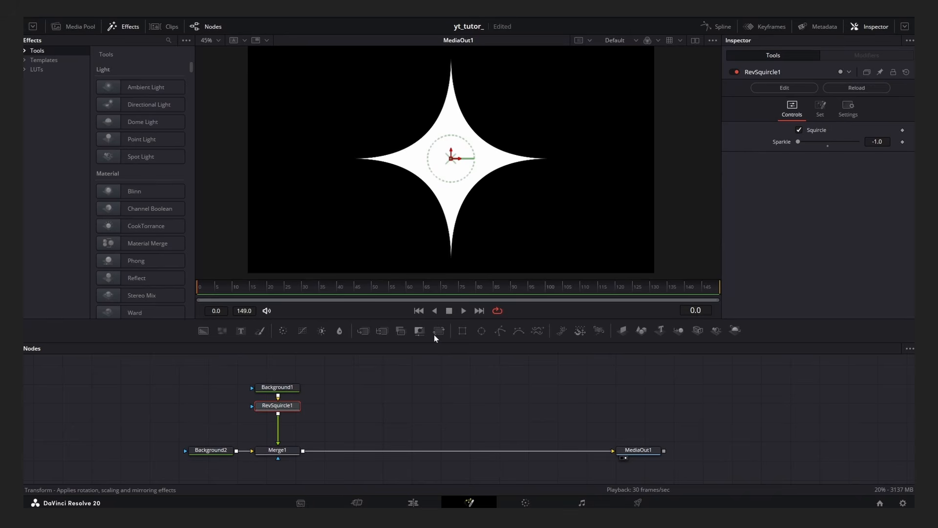
Add a Transform after the Rev Squircle, set its Size to 0.798 and Center X to 0.192.
click(434, 334)
drag(877, 158, 864, 158)
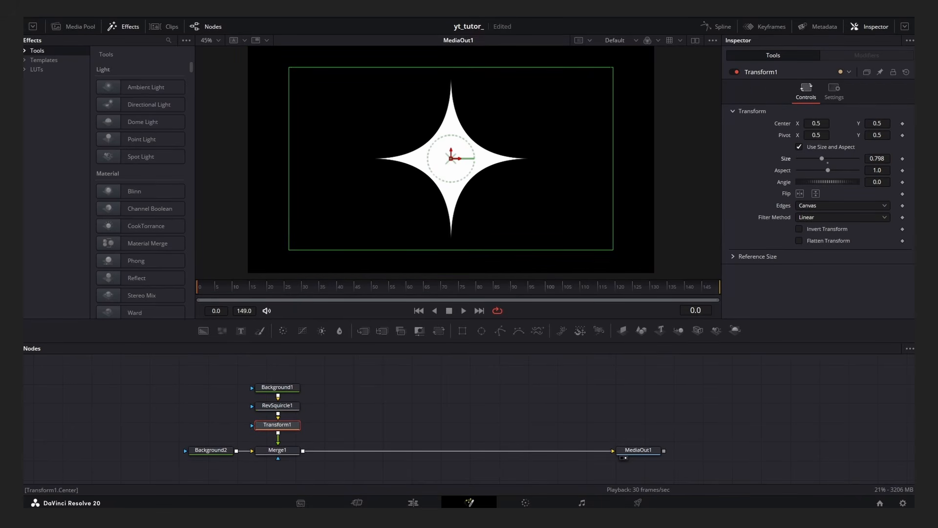
drag(816, 123, 797, 123)
Copy the Background and Rev Squircle pair and merge the pasted copy into the main chain.
click(398, 383)
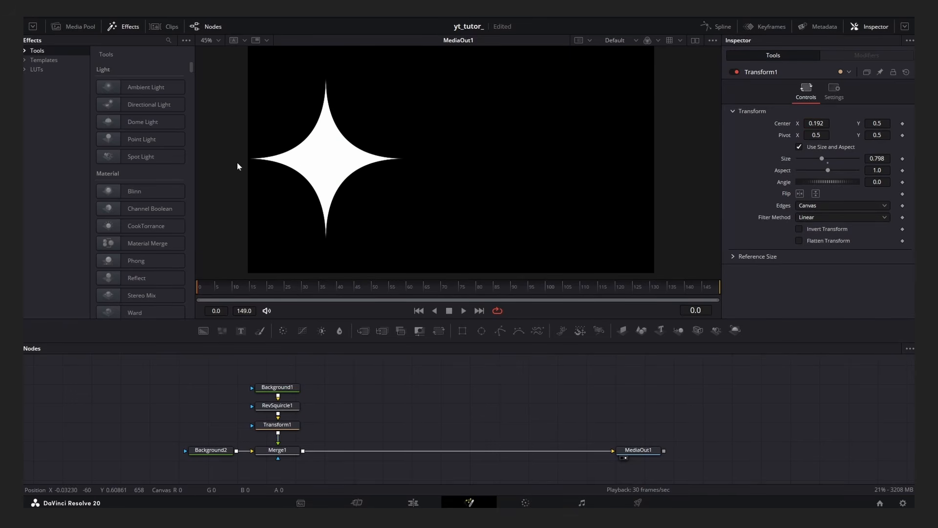
drag(387, 383, 297, 382)
drag(238, 380, 200, 405)
key(ctrl+c)
key(ctrl+v)
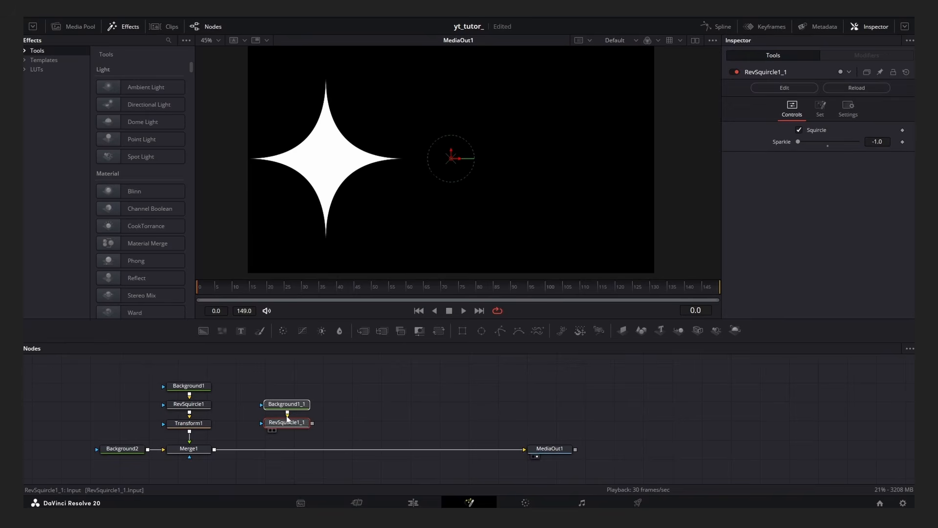
drag(299, 405, 218, 448)
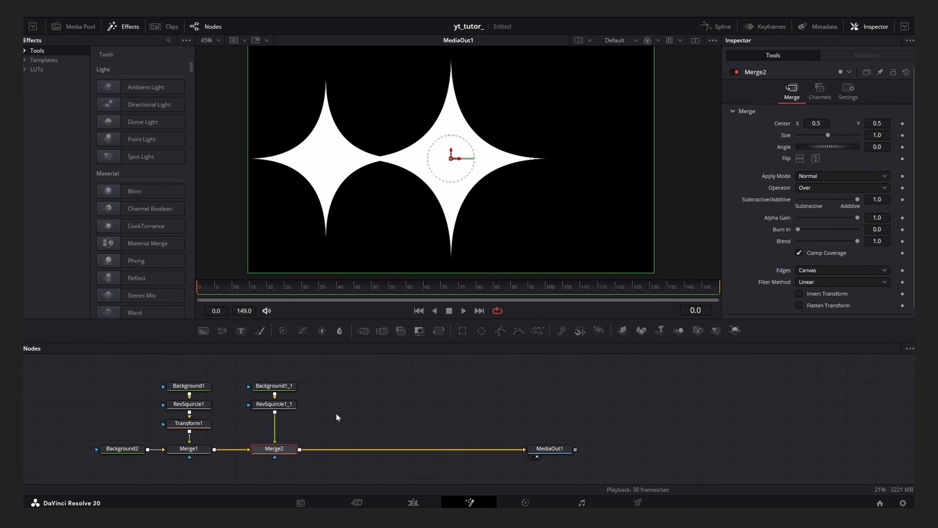
Turn off Squircle on the copied Rev Squircle and set Concavity to -1.0 and Bulge to about 0.62.
click(288, 403)
click(799, 131)
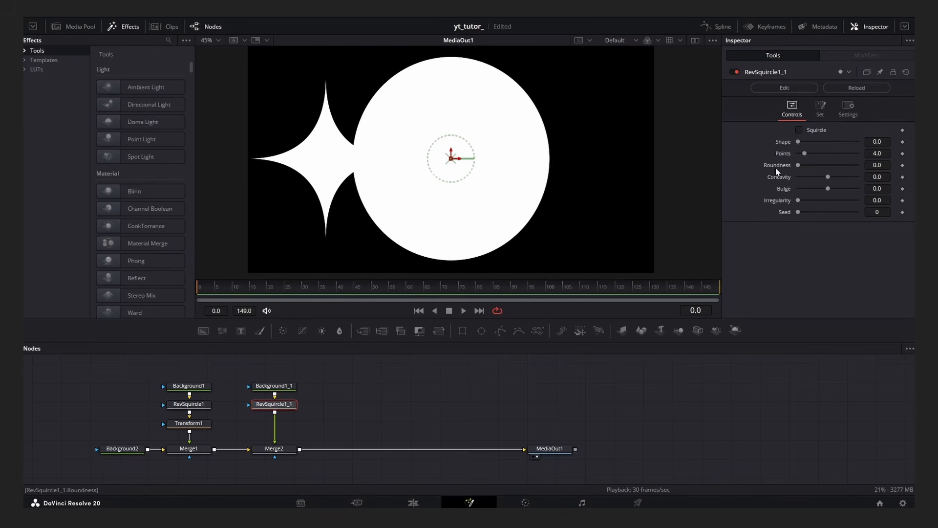
drag(828, 177, 847, 189)
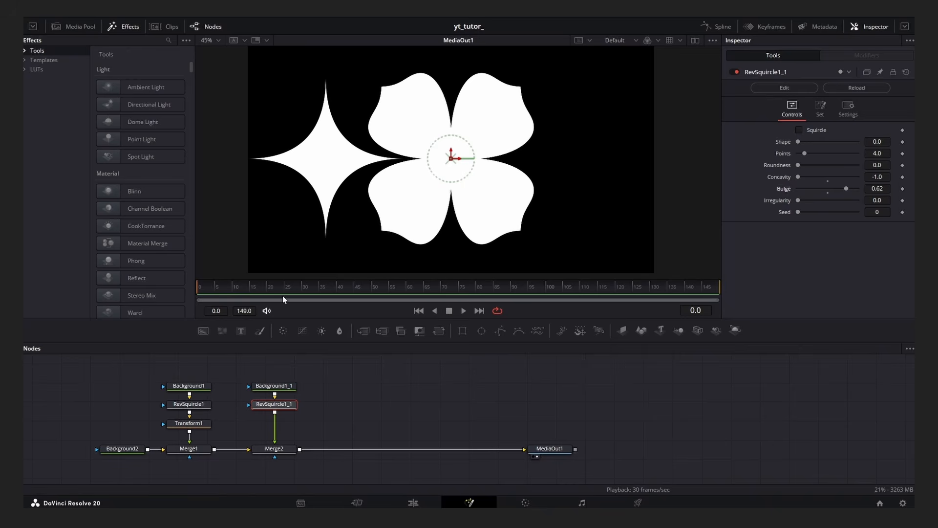
Paste an instance of Transform1 between the copied Rev Squircle and Merge2.
drag(140, 384, 276, 388)
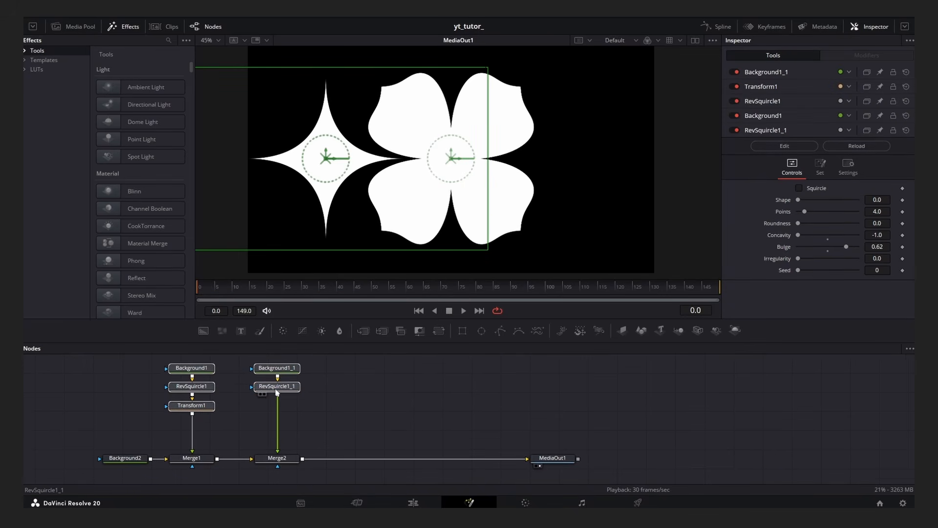
click(347, 403)
click(205, 424)
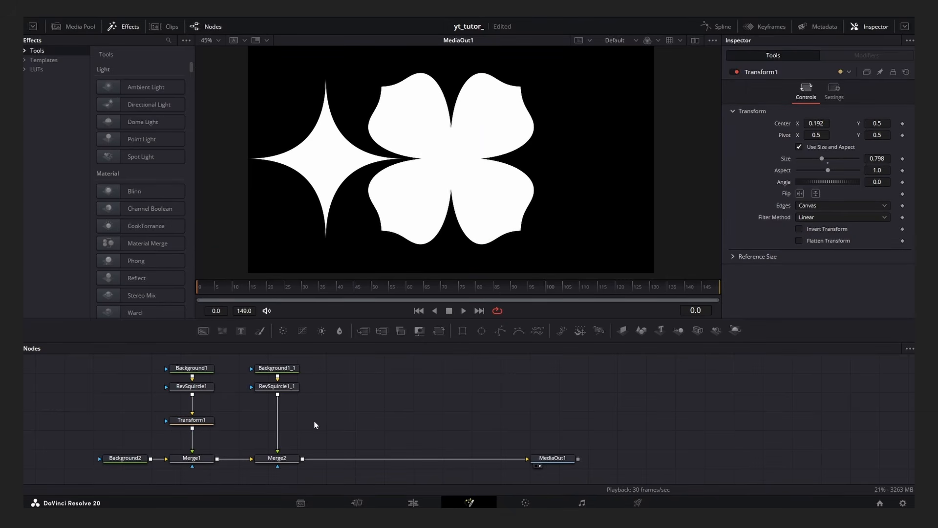
key(ctrl+shift+v)
mouse_move(320, 430)
mouse_down()
mouse_move(318, 414)
mouse_move(320, 423)
mouse_move(310, 424)
mouse_up()
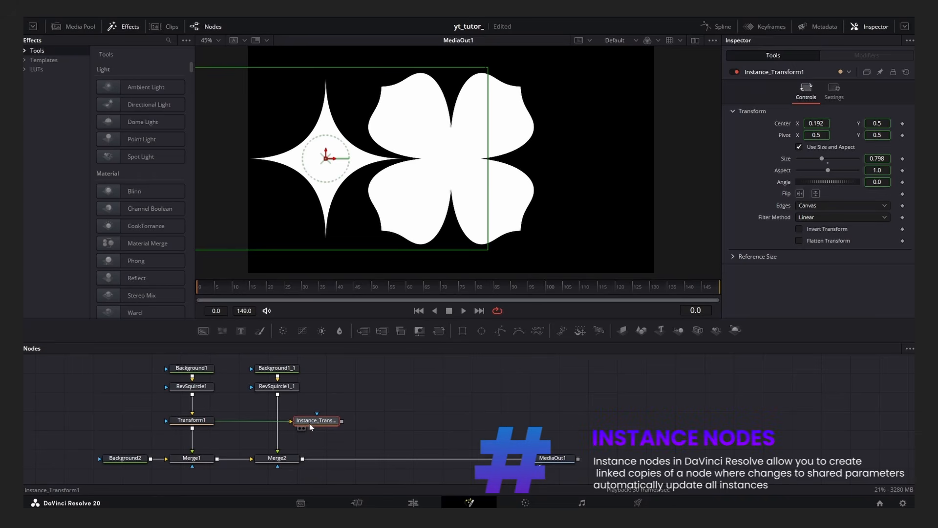
click(196, 420)
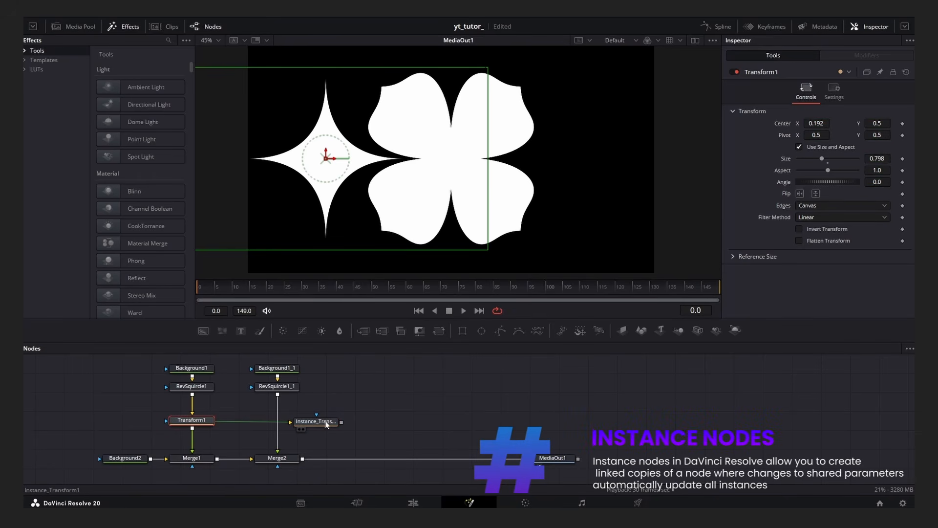
drag(327, 424, 279, 421)
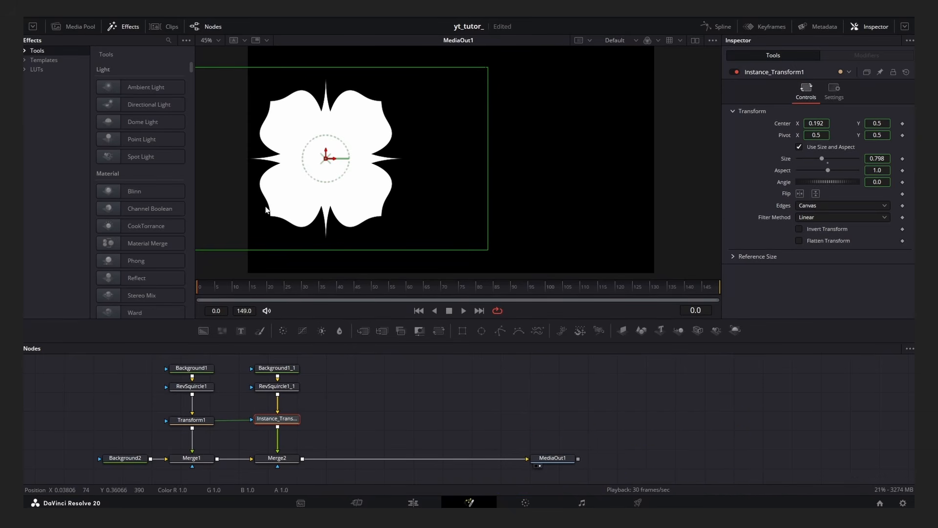
Keyframe Transform1's Center and slide the shape to Center X 0.81.
click(361, 405)
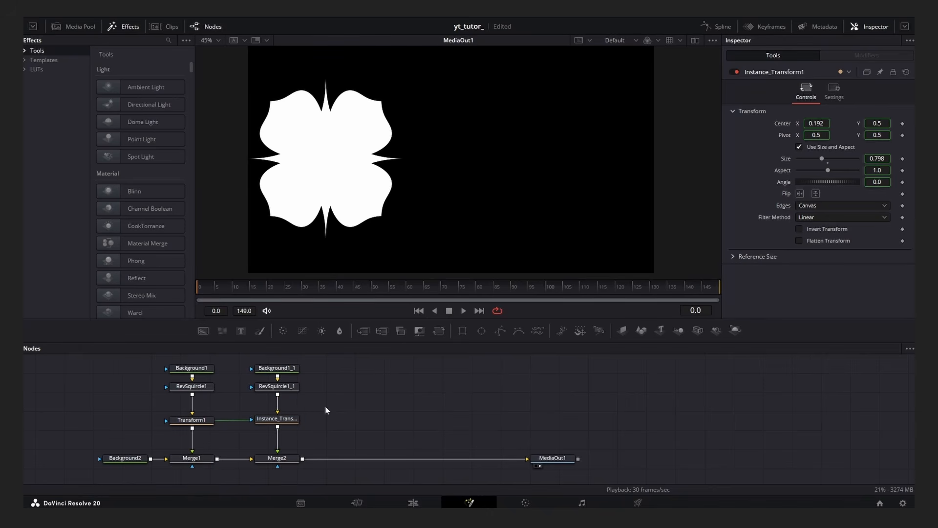
click(203, 422)
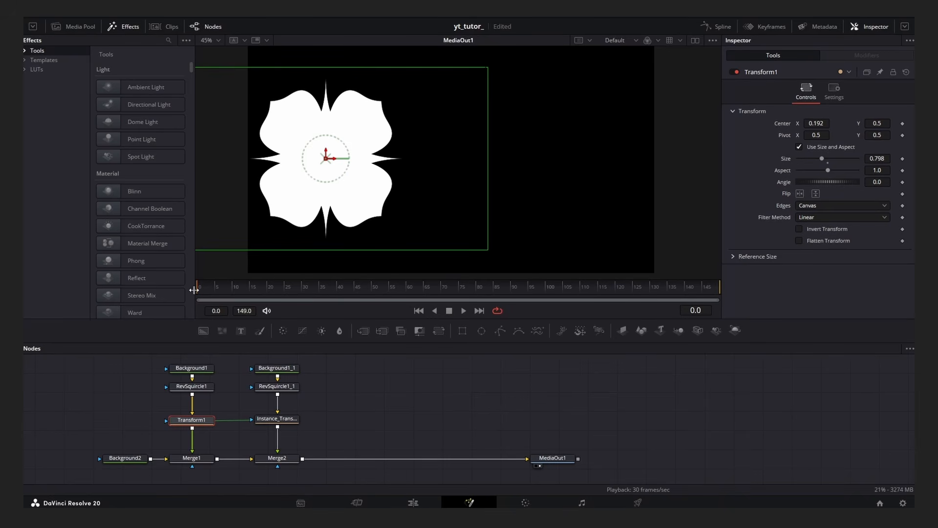
click(902, 124)
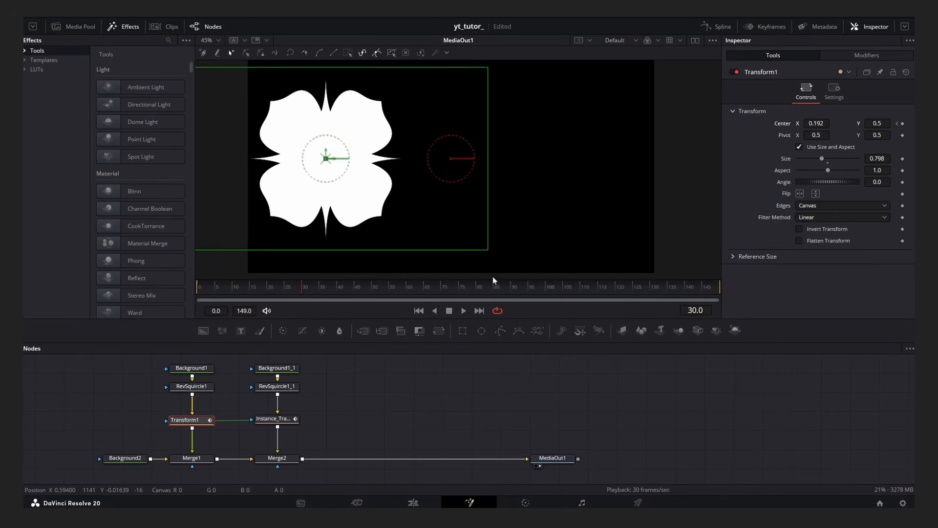
drag(816, 123, 906, 124)
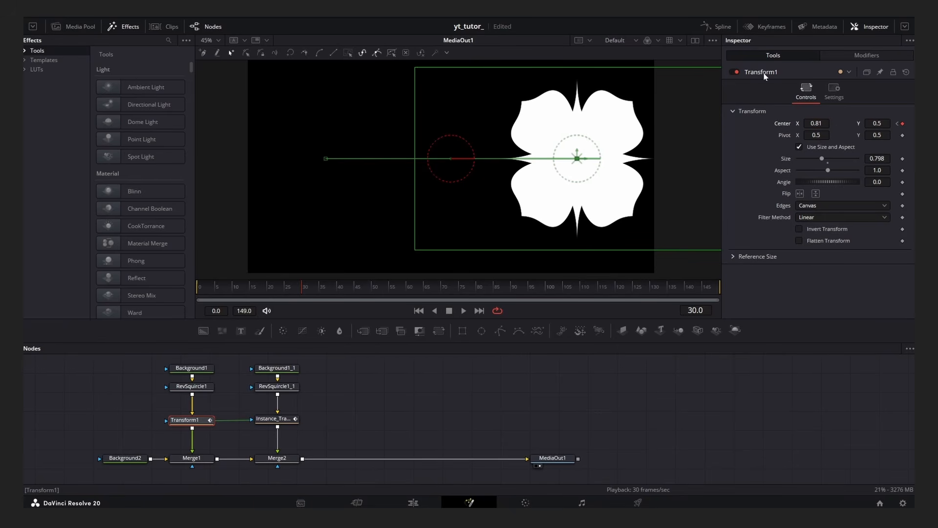
Smooth Transform1's Center keyframes in the Spline editor and adjust the easing handle.
click(716, 26)
click(470, 386)
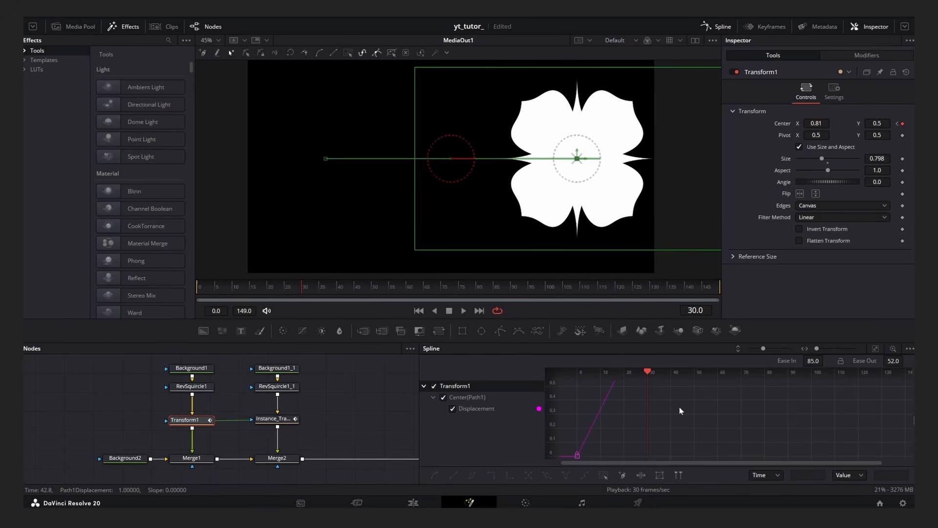
click(435, 474)
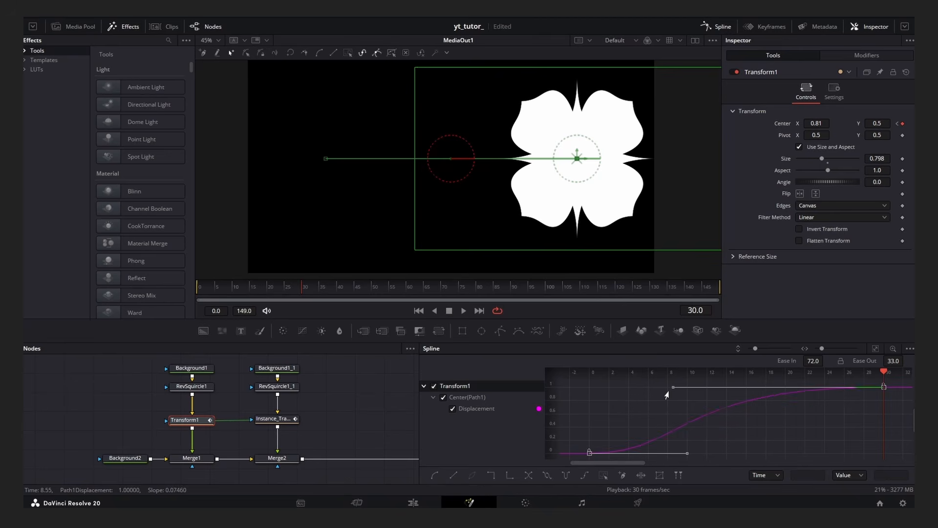
drag(688, 453, 801, 457)
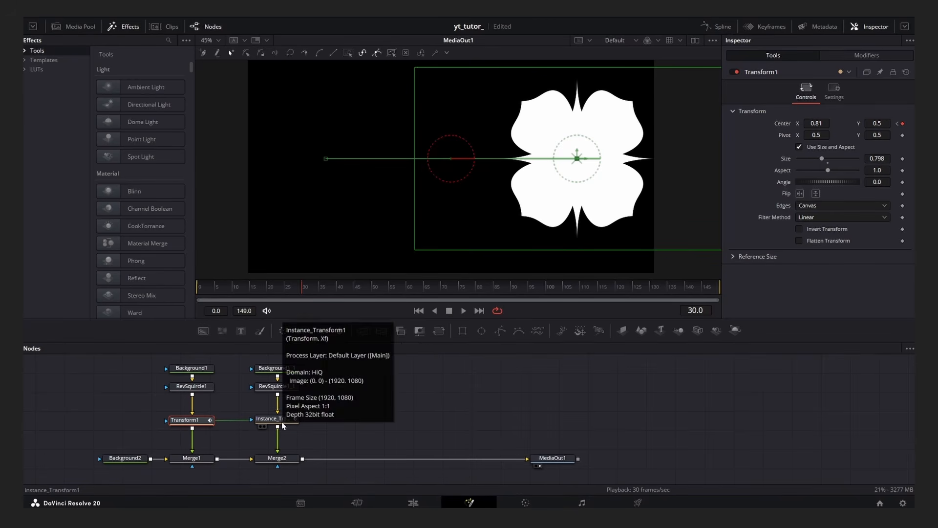
Inspect the instance transform's Center spline, close the Spline editor and play the animation.
click(279, 419)
click(717, 27)
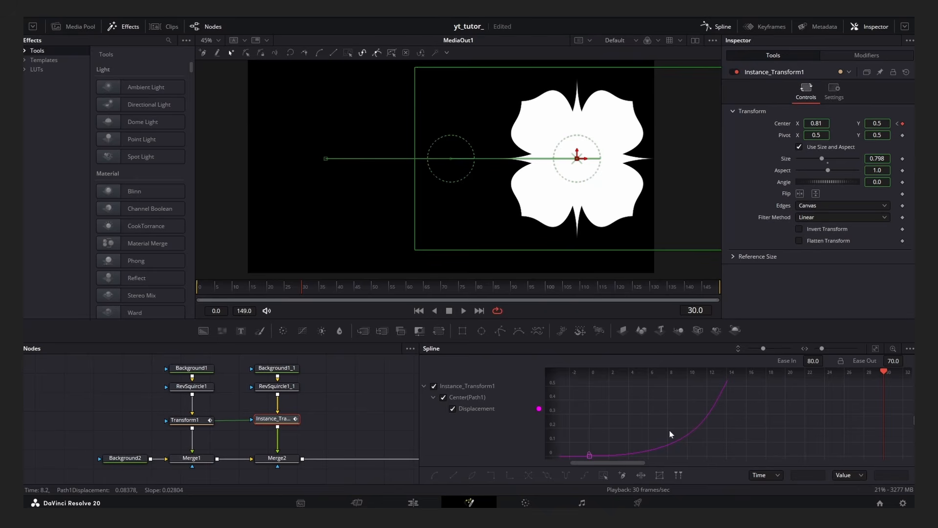
click(717, 28)
key(space)
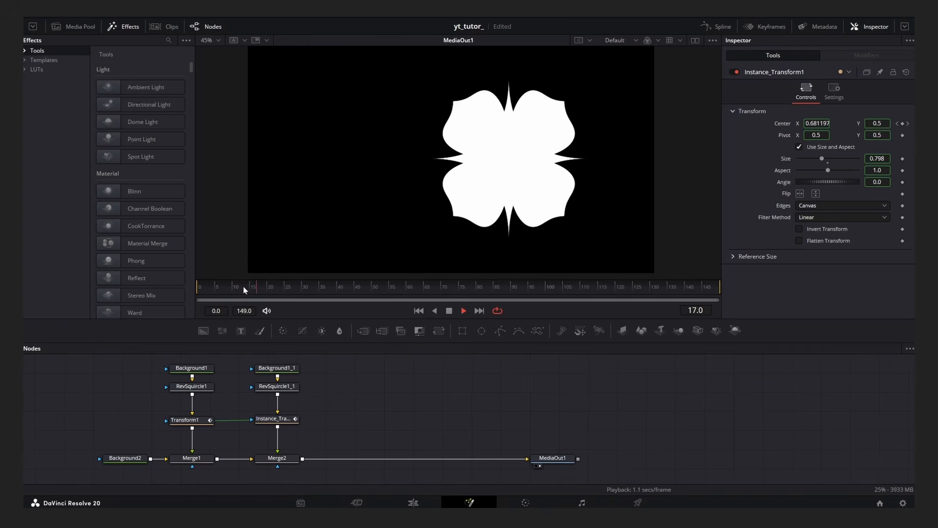
Keyframe Transform1's Angle so the shape rotates from 200.8 at frame 0 to 0 at frame 30.
drag(243, 288, 168, 300)
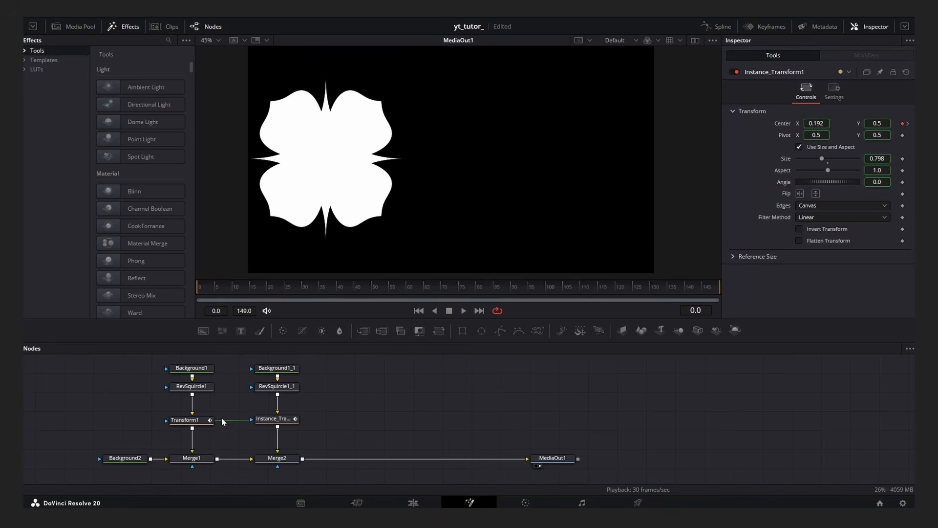
click(203, 420)
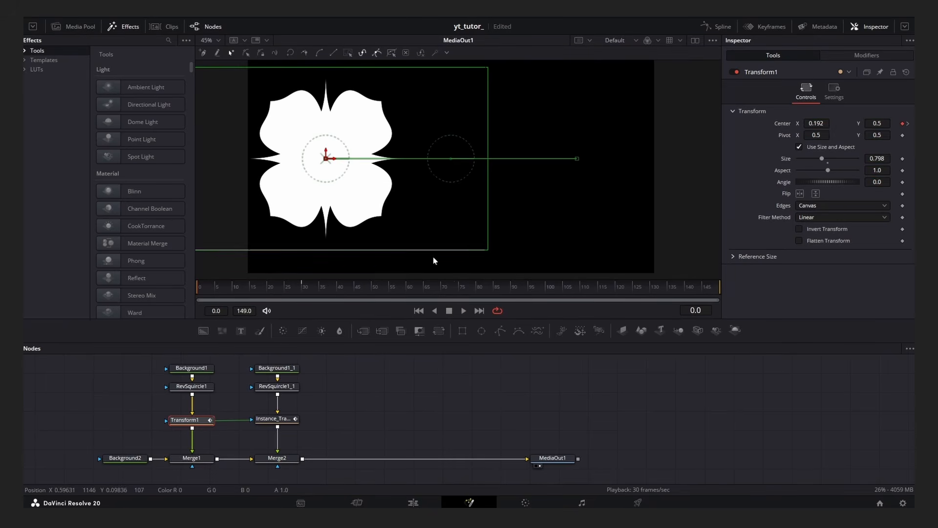
click(902, 182)
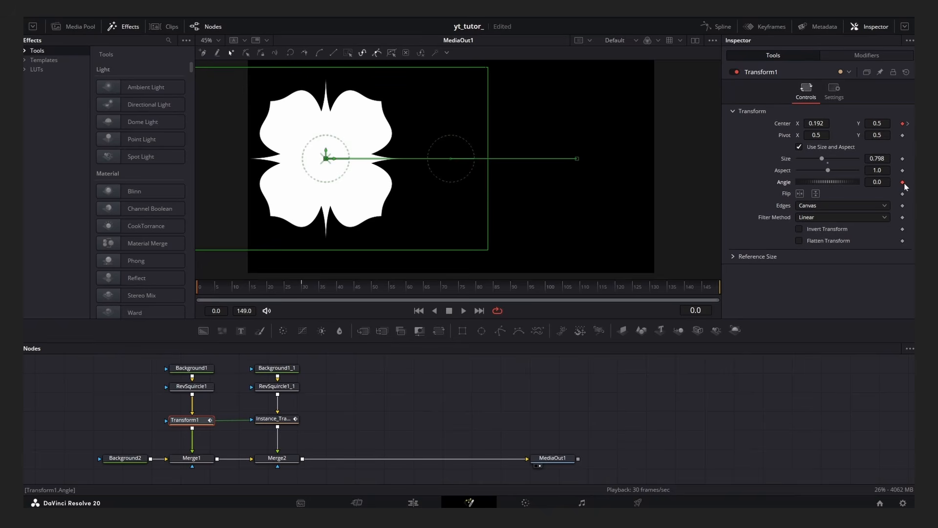
click(302, 285)
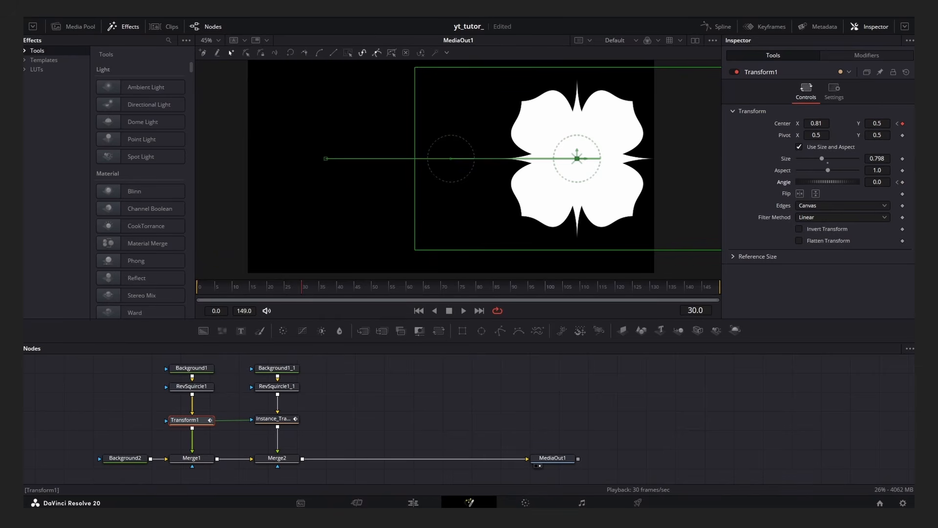
click(898, 183)
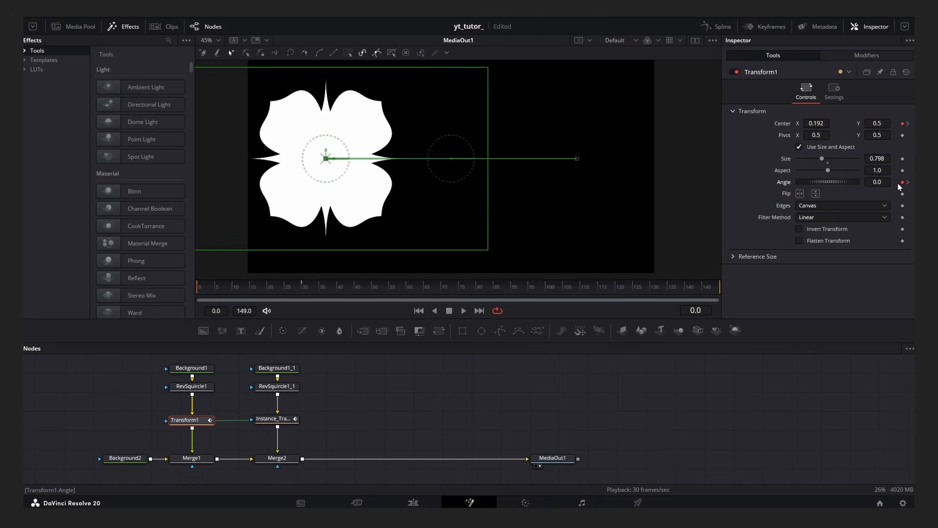
mouse_move(855, 184)
mouse_down()
mouse_move(829, 182)
mouse_move(850, 189)
mouse_up()
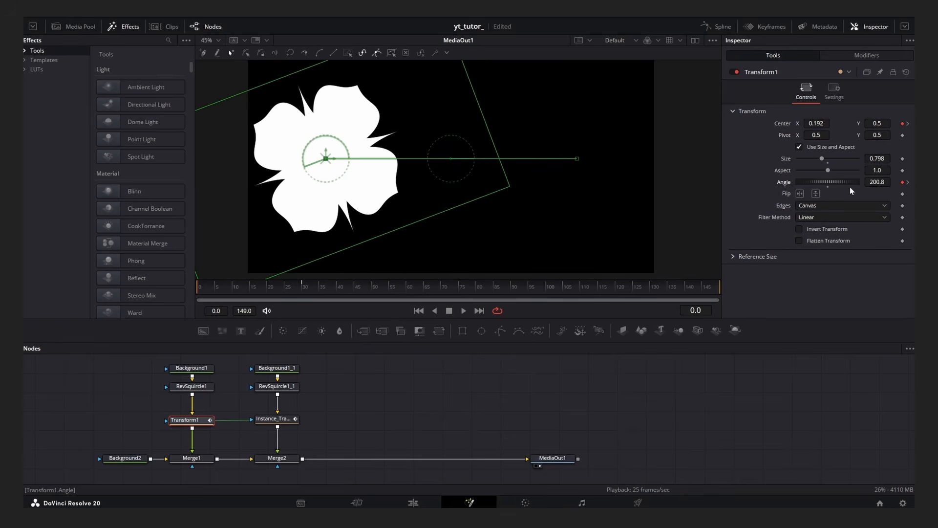
Smooth Transform1's Angle keyframes in the Spline editor, adjust both easing handles, and close the editor.
click(728, 28)
click(443, 397)
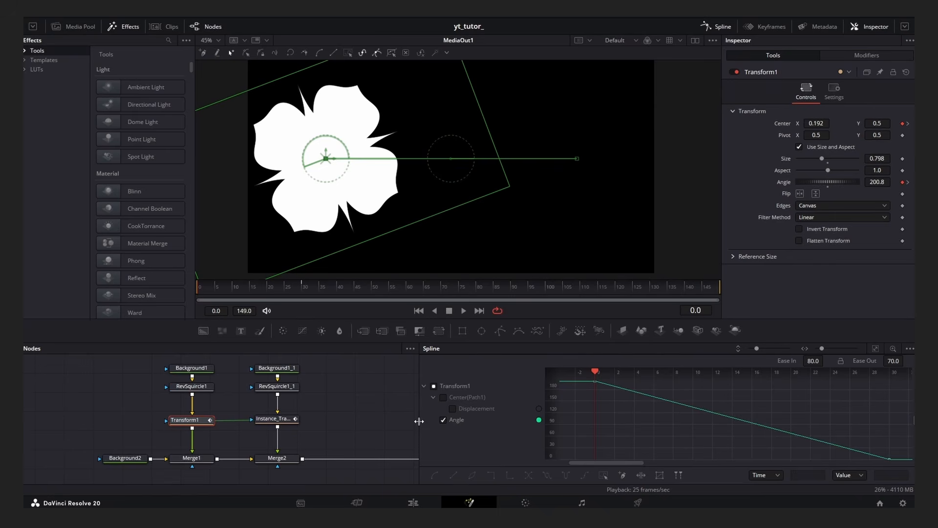
drag(419, 421, 354, 423)
key(ctrl+f)
key(ctrl+a)
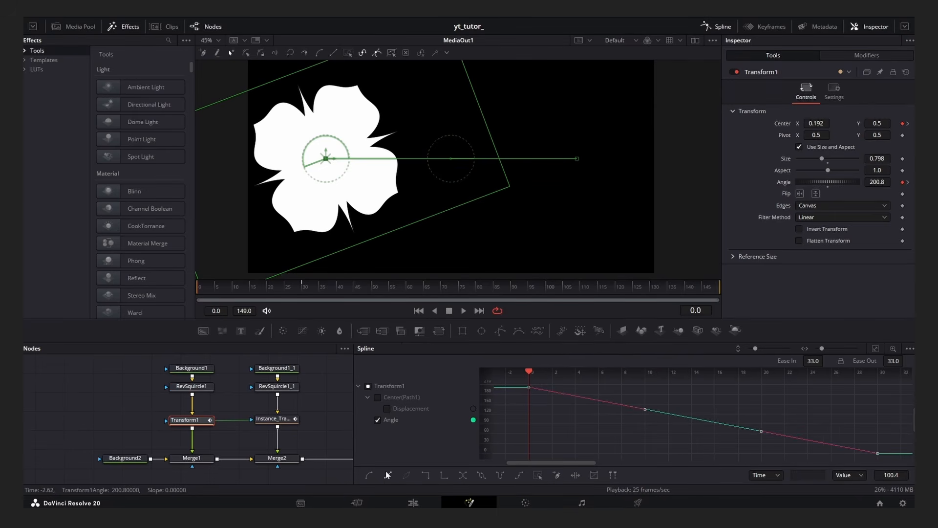
click(369, 474)
drag(645, 387, 770, 390)
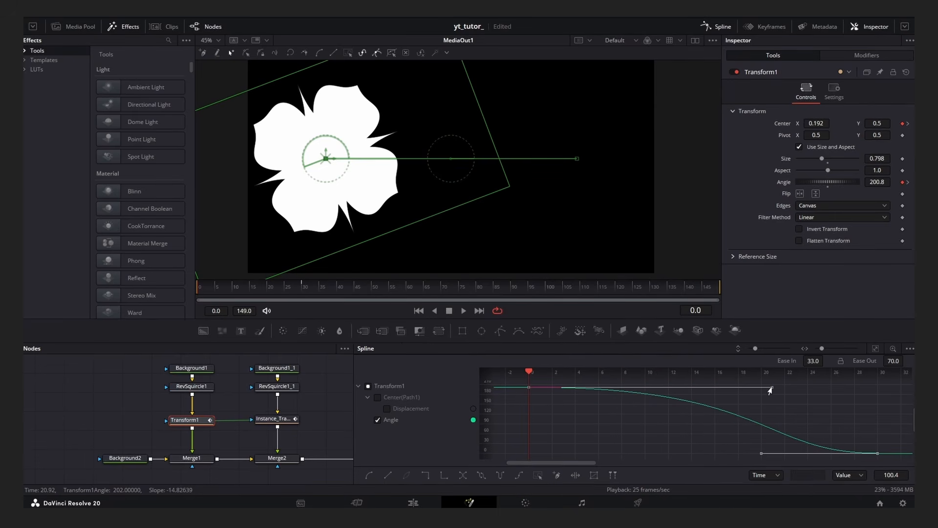
drag(761, 454, 598, 456)
click(723, 29)
Play the rotating animation from the start.
click(392, 391)
key(space)
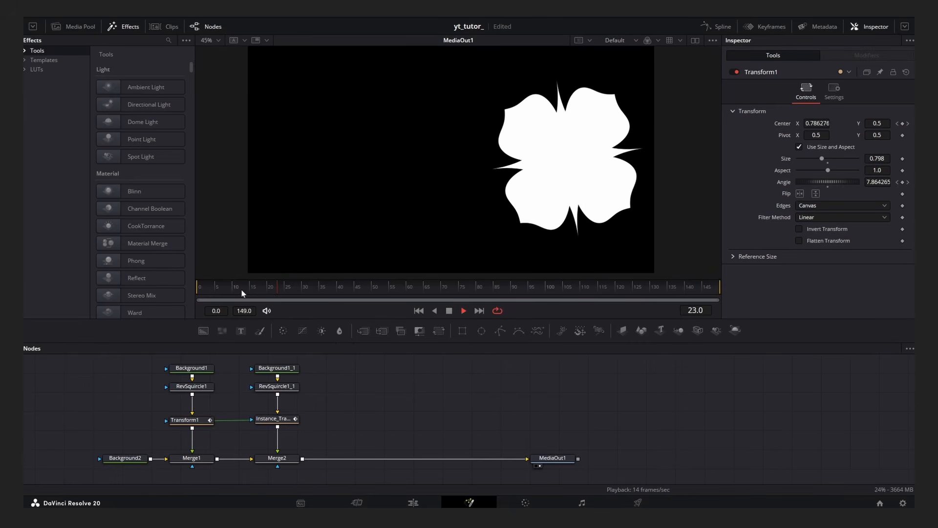
drag(242, 293, 192, 297)
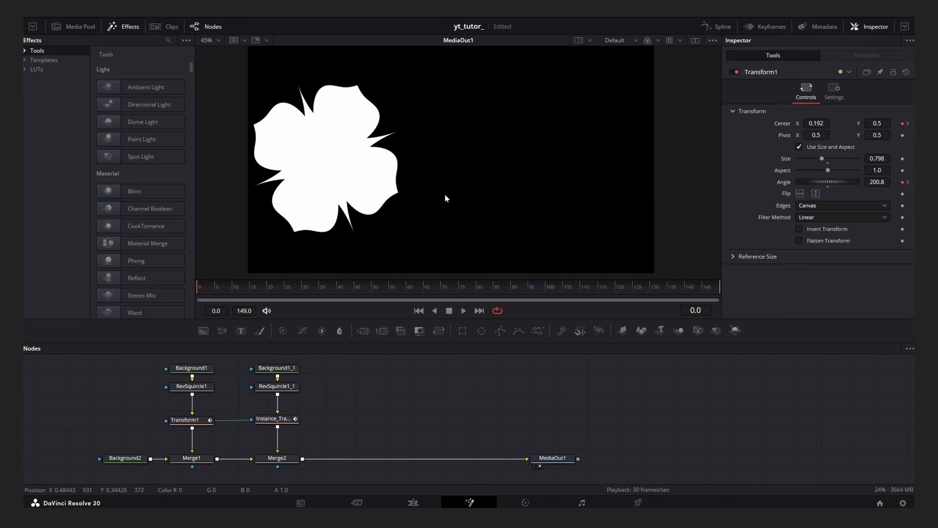
At frame 14, keyframe Merge1's Center and adjust its keyframe in the Keyframes view.
drag(255, 292, 251, 307)
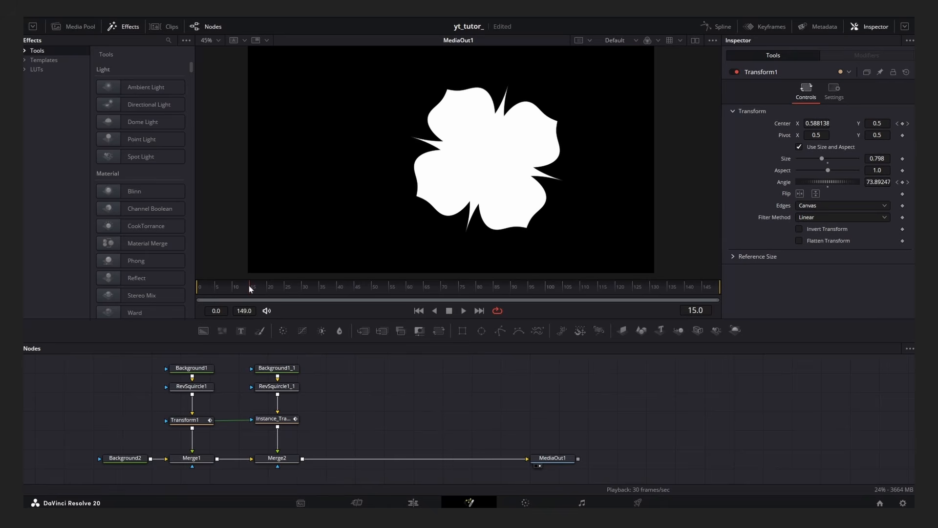
click(225, 456)
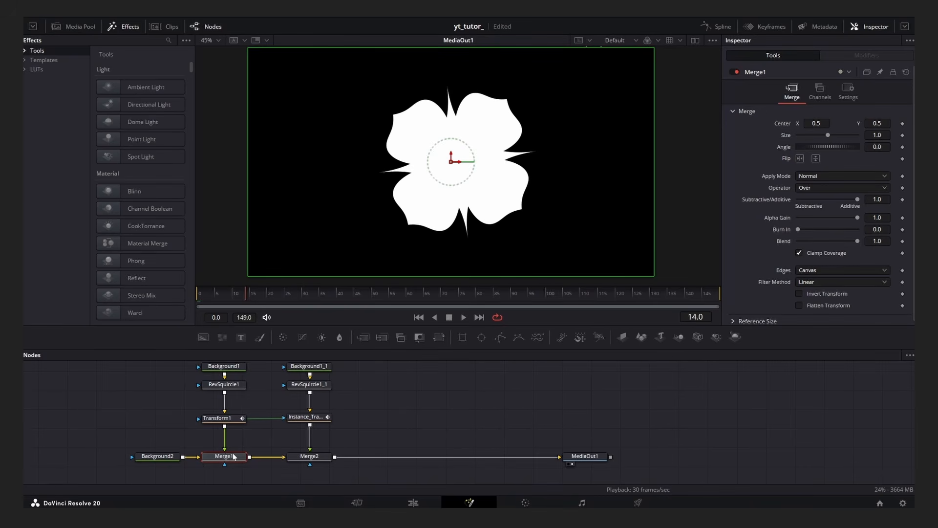
click(770, 28)
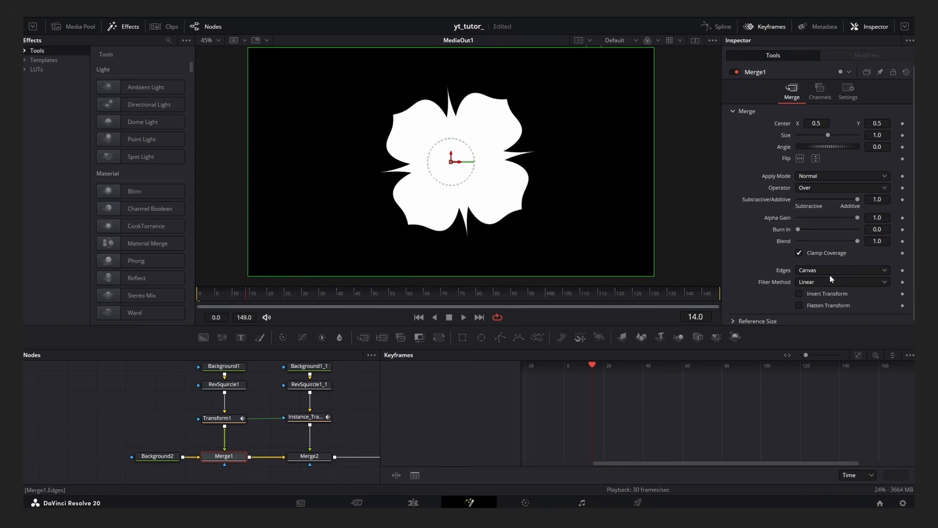
click(903, 123)
drag(860, 380, 592, 391)
scroll(595, 395, up, 8)
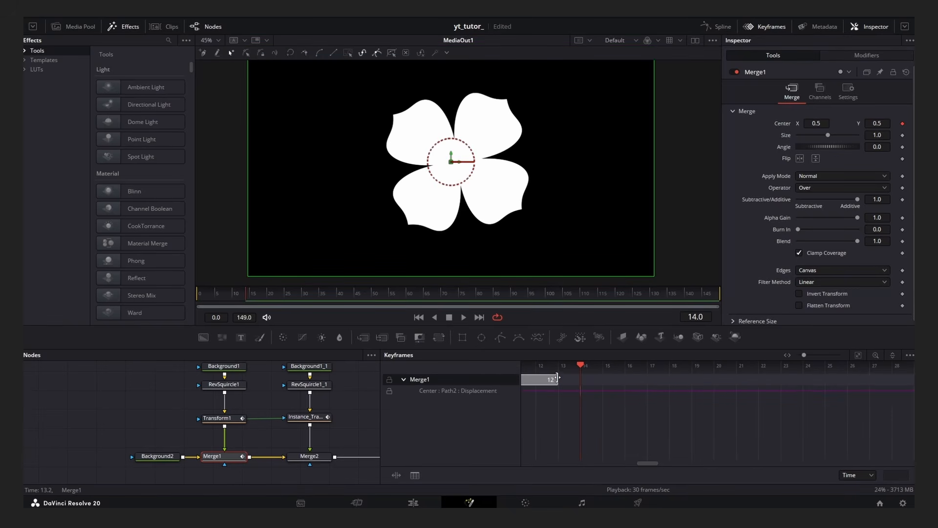
click(764, 27)
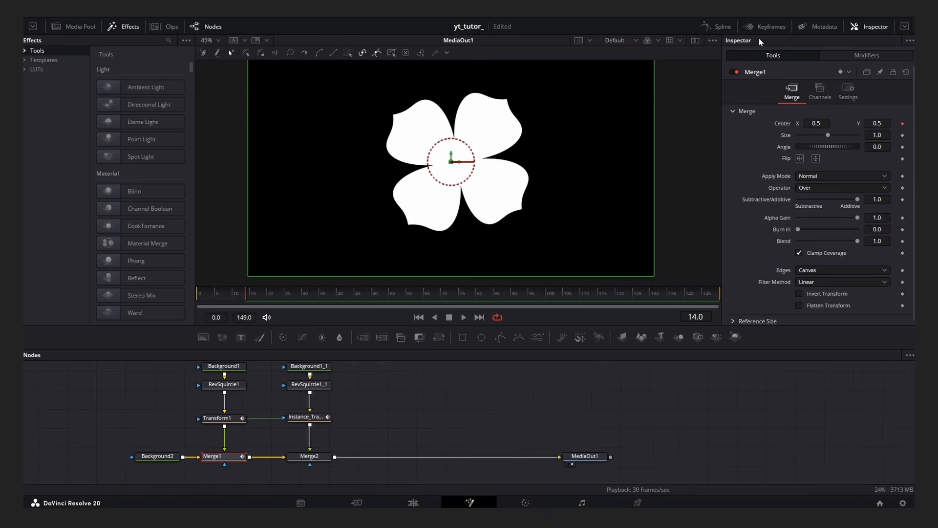
Keyframe Merge2's Center at frame 14 and check it in the Keyframes view.
click(323, 458)
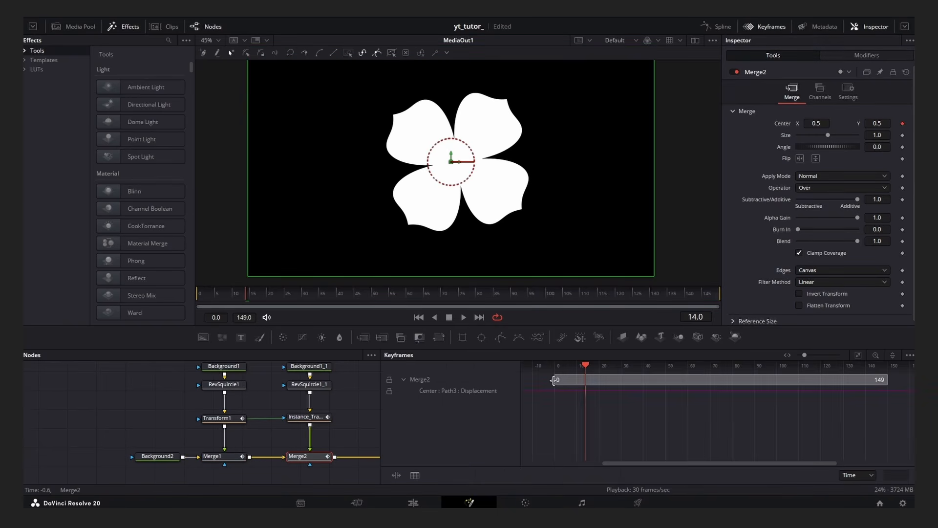
drag(554, 381, 584, 384)
scroll(588, 391, up, 5)
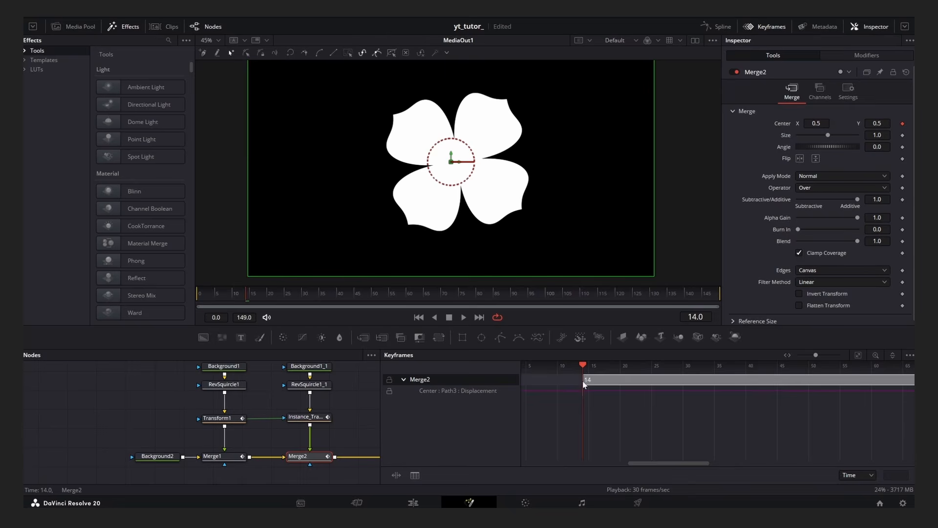
click(764, 30)
Play and scrub through the animation from the start to review the motion.
click(494, 395)
drag(237, 297, 181, 308)
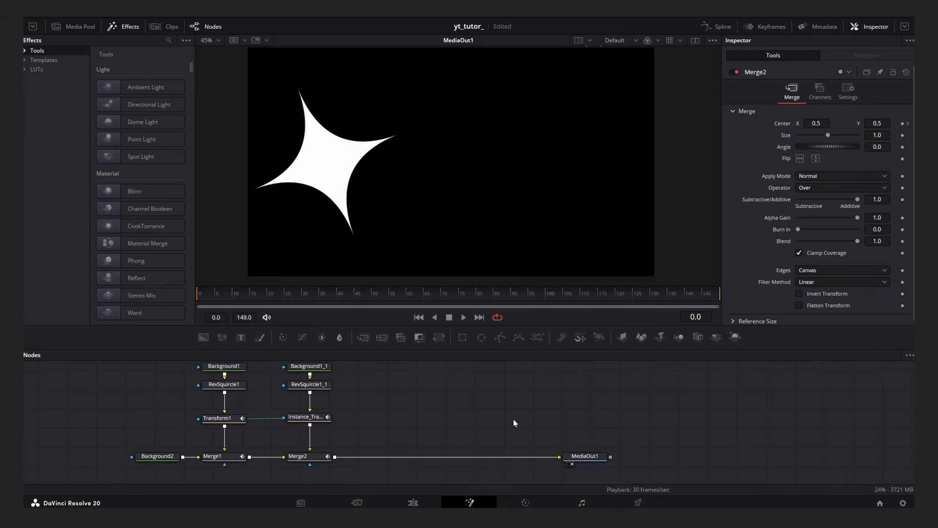
key(space)
drag(268, 299, 194, 300)
key(space)
drag(251, 295, 171, 301)
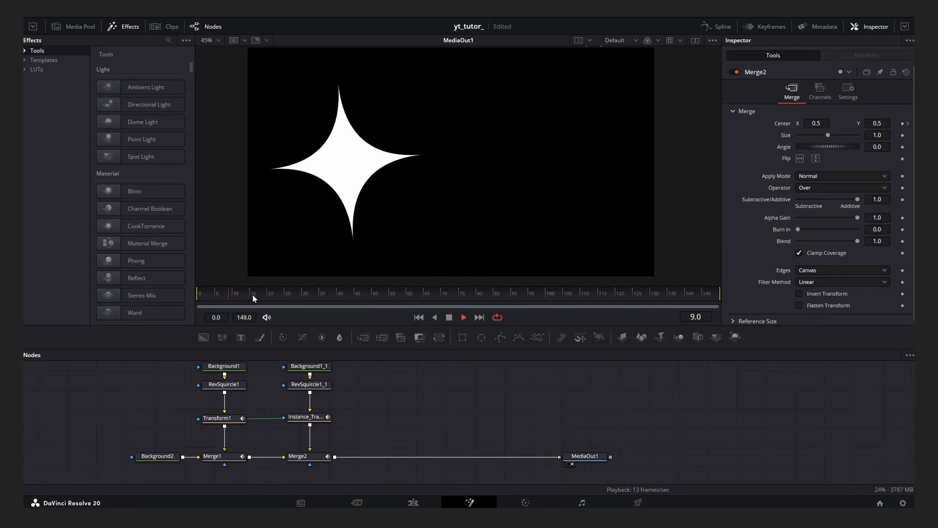
drag(250, 295, 211, 313)
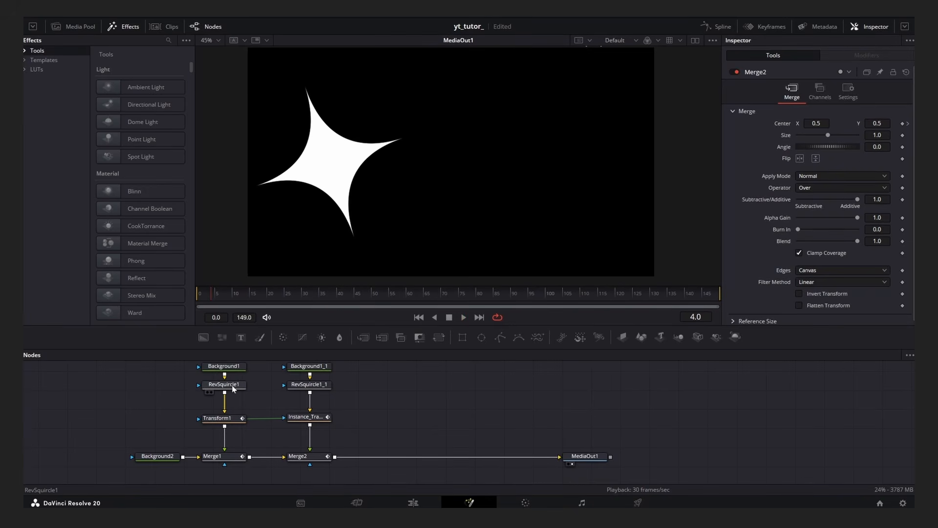
Enable Motion Blur on Transform1 with Quality 6, Shutter Angle 230, Center Bias 0.05 and Sample Spread 0.59.
click(229, 420)
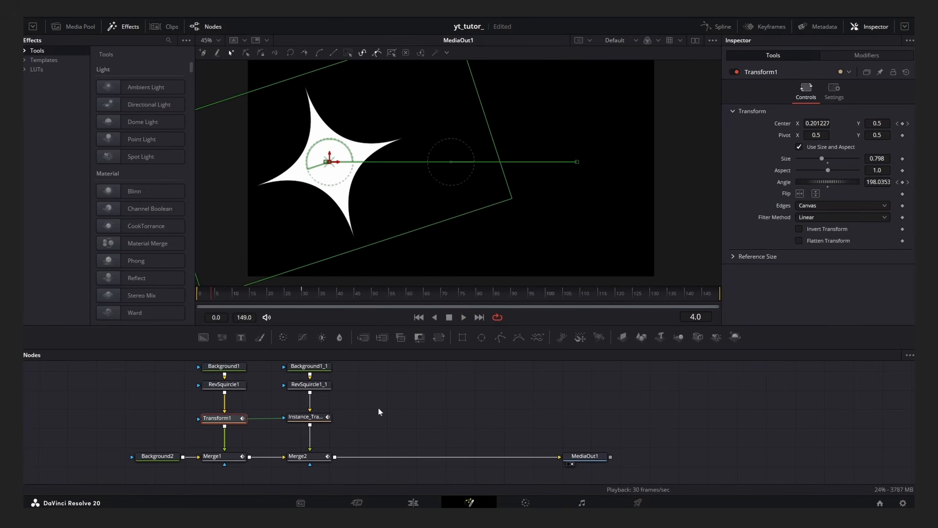
click(832, 95)
click(809, 213)
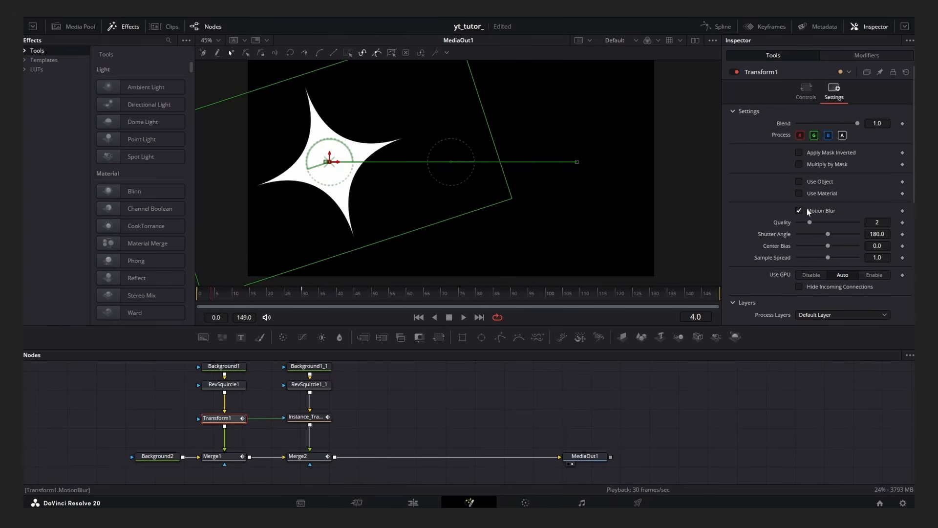
drag(842, 221, 837, 231)
mouse_move(828, 234)
mouse_down()
mouse_move(858, 234)
mouse_move(820, 237)
mouse_move(836, 236)
mouse_up()
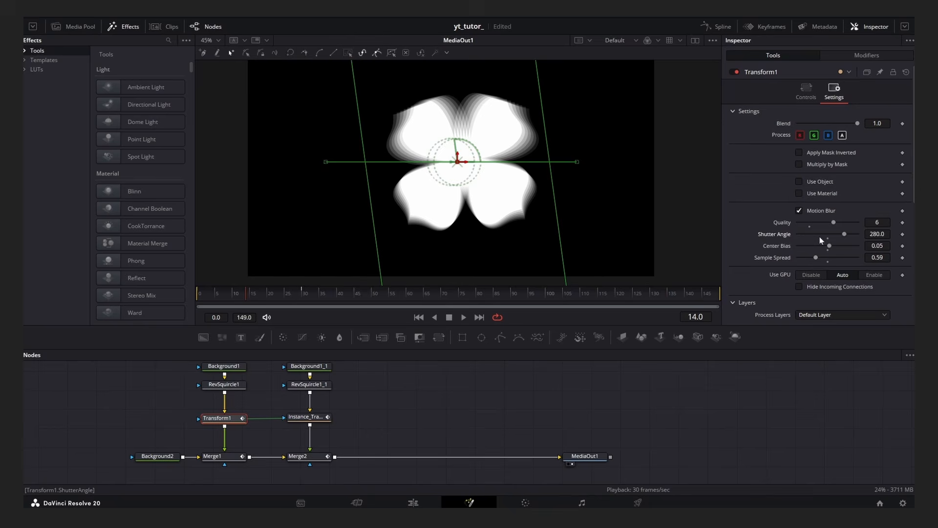
click(525, 374)
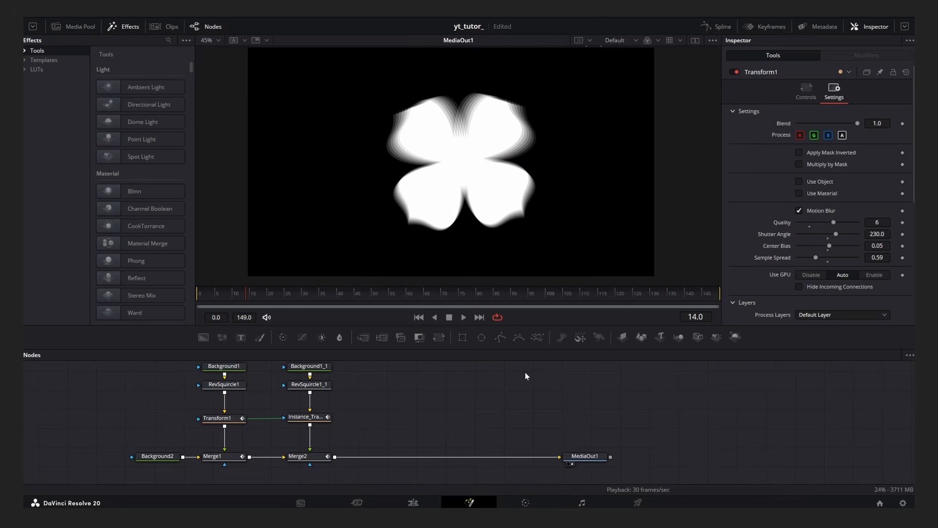
Play and scrub the motion-blurred animation from the start.
drag(235, 290, 201, 301)
key(space)
key(space)
key(space)
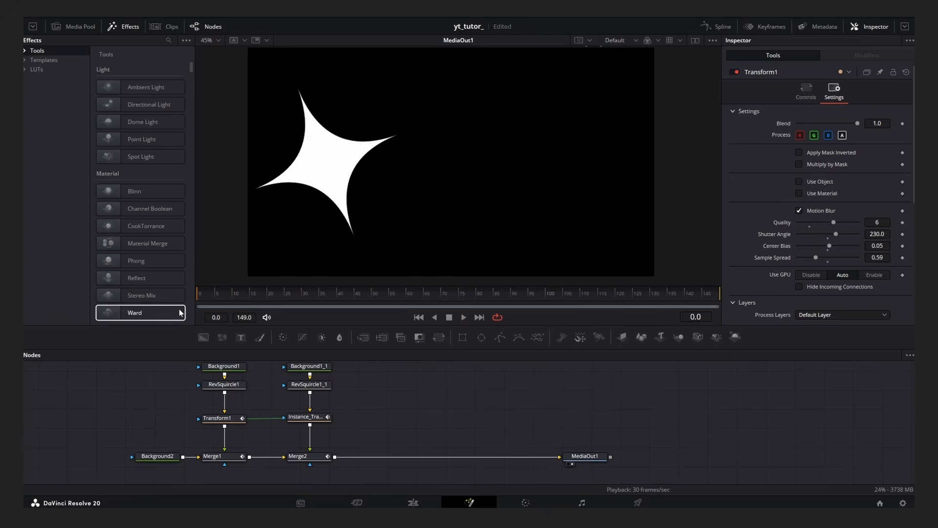
drag(242, 300, 198, 299)
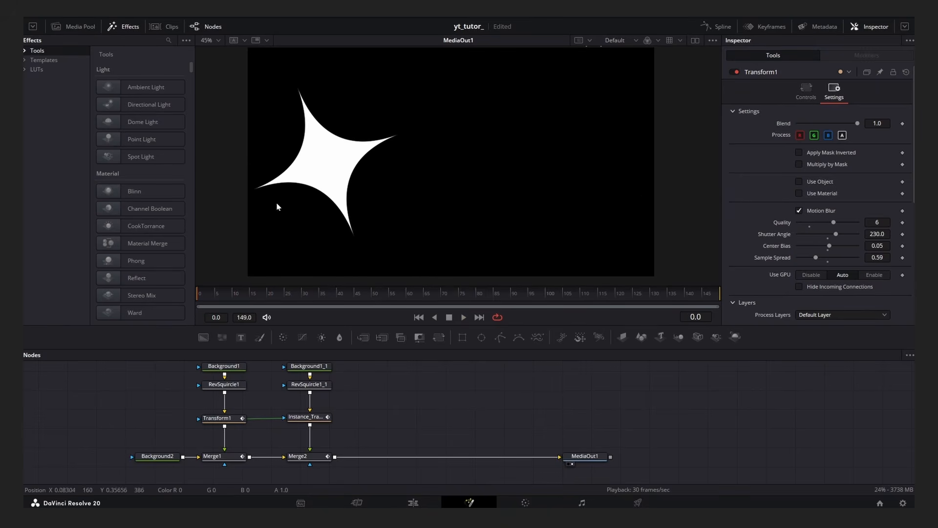
Select the instance transform in the node graph and play the animation again.
scroll(372, 401, down, 2)
drag(378, 401, 405, 415)
scroll(400, 402, up, 2)
click(334, 431)
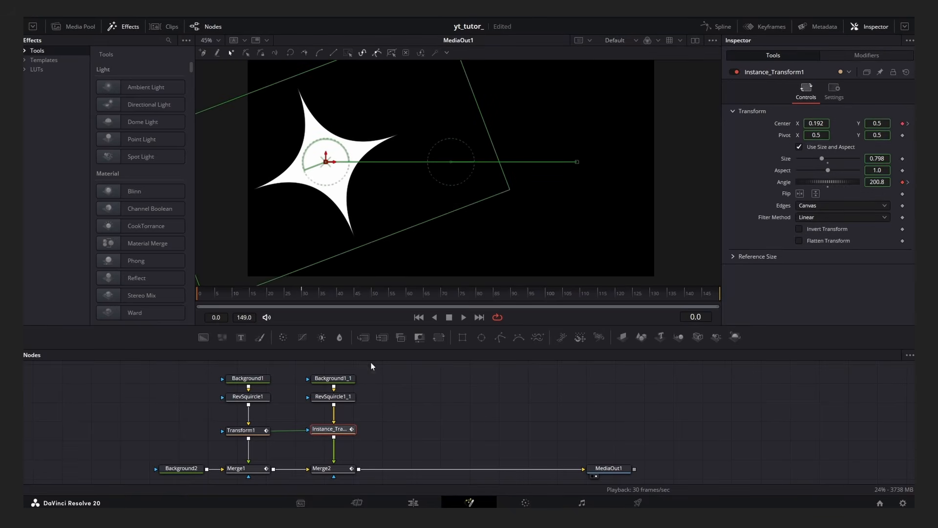
click(371, 366)
key(space)
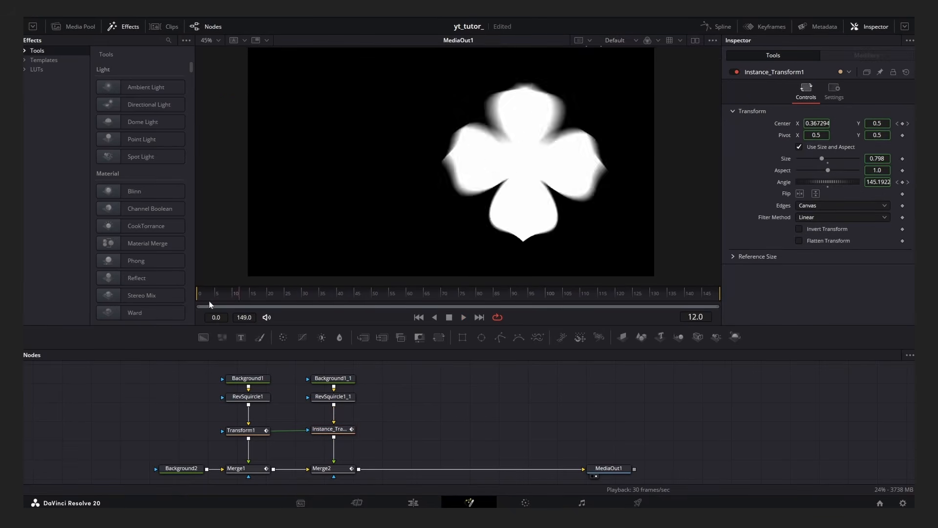